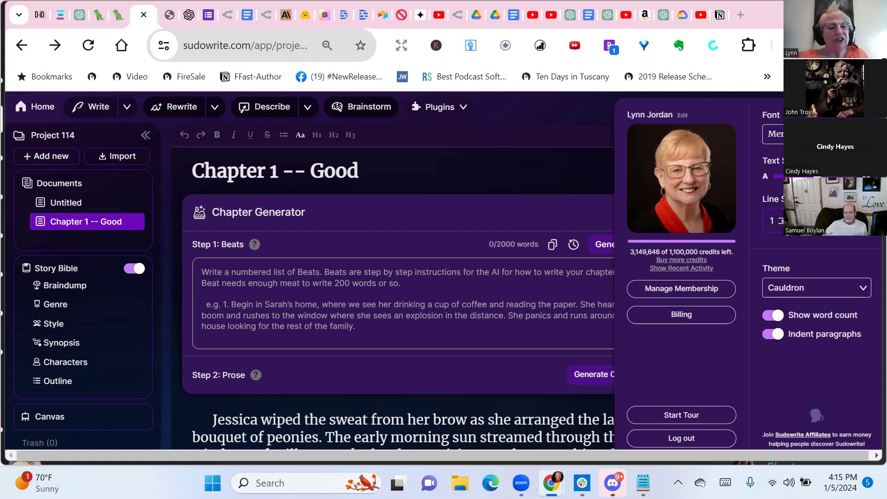
Open the A Convenient Proposition project, review its existing Chapter 1 documents and expand the Story Bible sections
{"action": "left_click", "coordinate": [35, 108]}
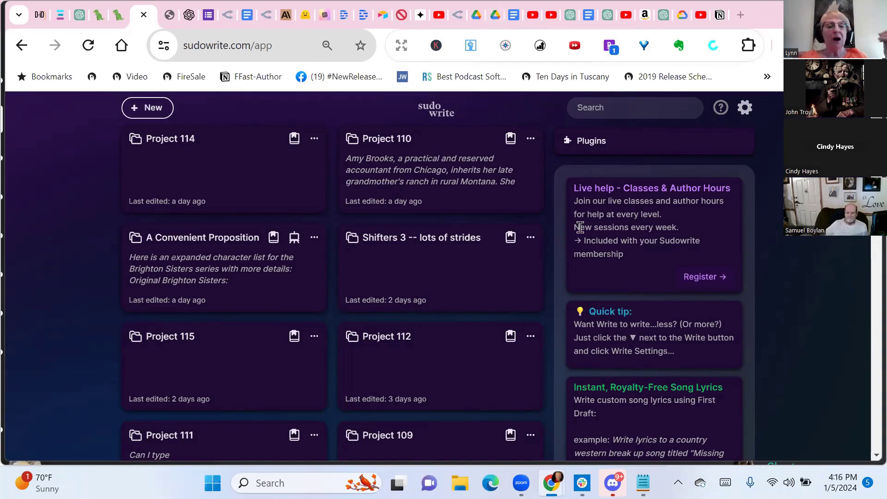
{"action": "left_click", "coordinate": [196, 236]}
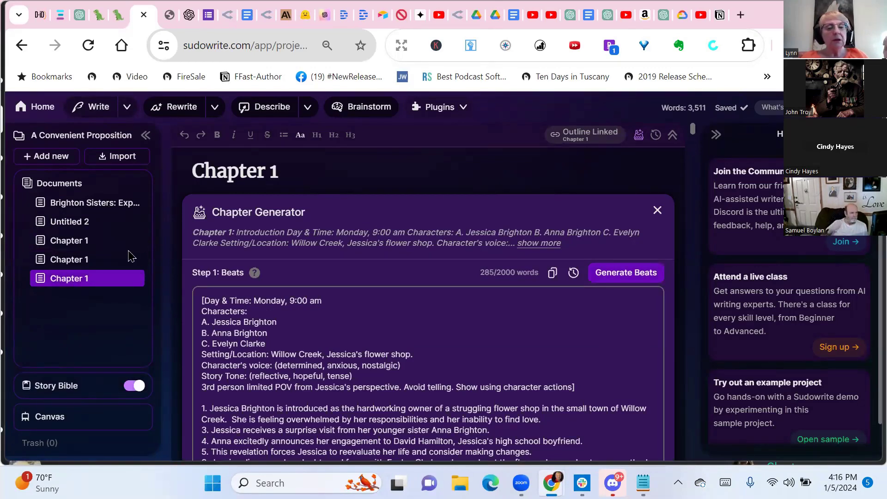
{"action": "left_click", "coordinate": [86, 265]}
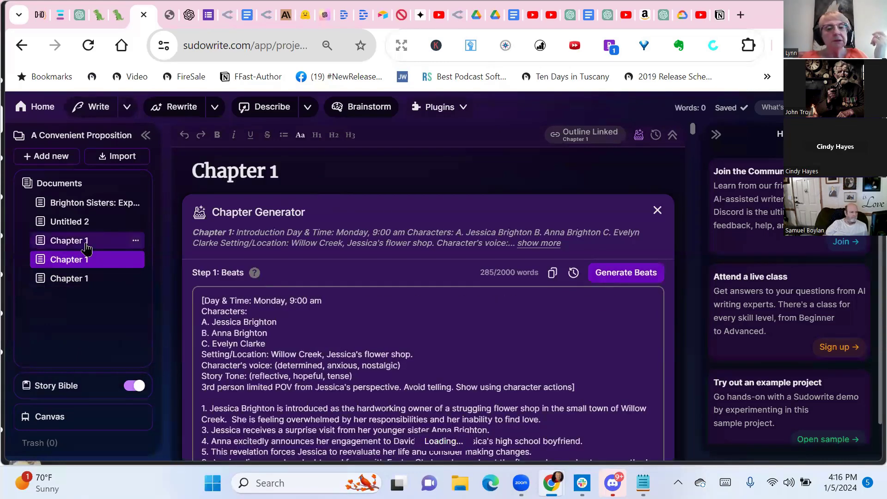
{"action": "left_click", "coordinate": [88, 247]}
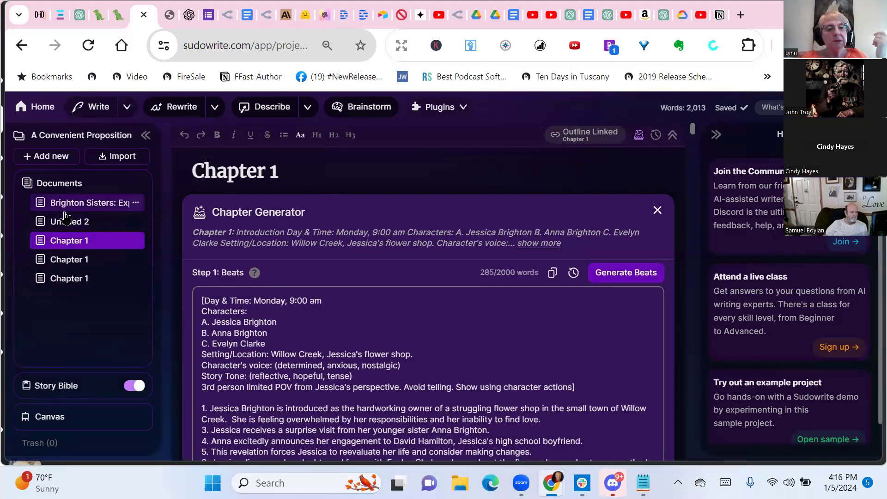
{"action": "left_click", "coordinate": [69, 385]}
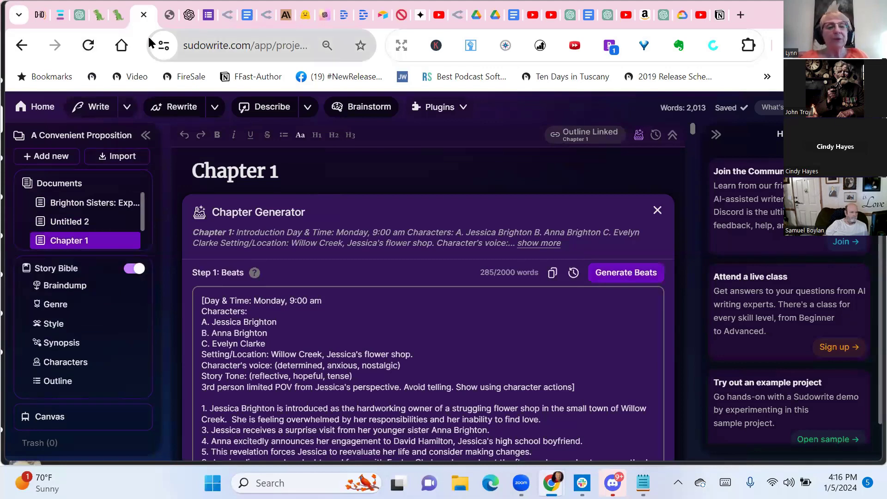
Switch to Project 114, check its Braindump, and open the document "Chapter 1 -- Good"
{"action": "left_click", "coordinate": [44, 113]}
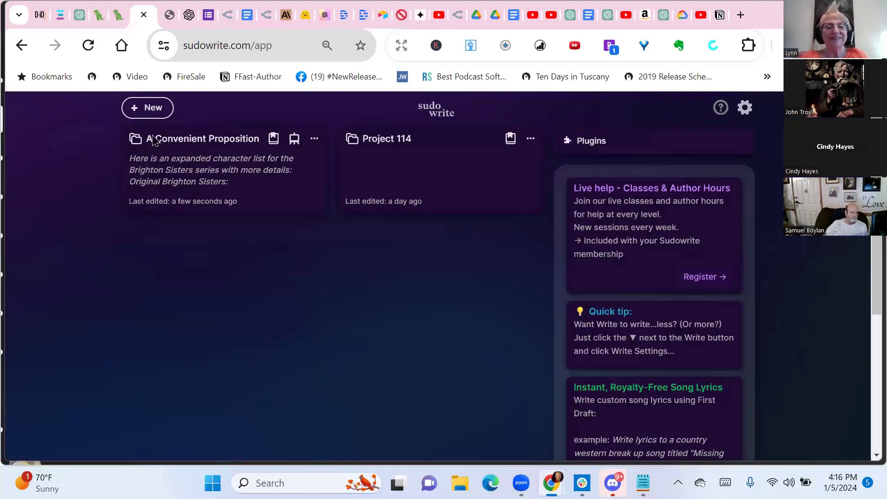
{"action": "left_click", "coordinate": [415, 157]}
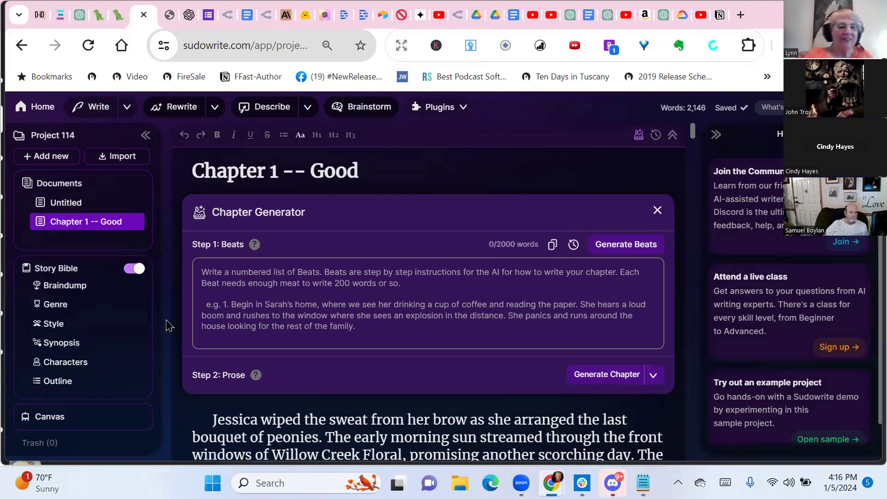
{"action": "left_click", "coordinate": [81, 286]}
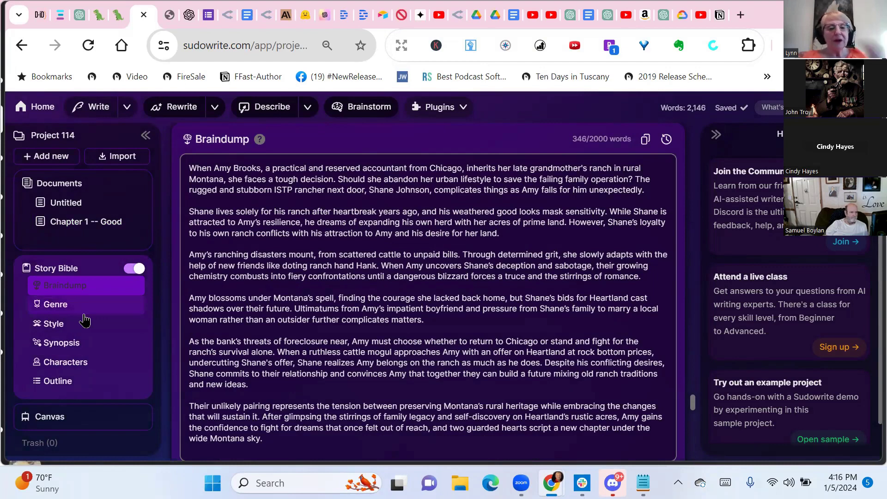
{"action": "left_click", "coordinate": [84, 276]}
{"action": "left_click", "coordinate": [76, 225]}
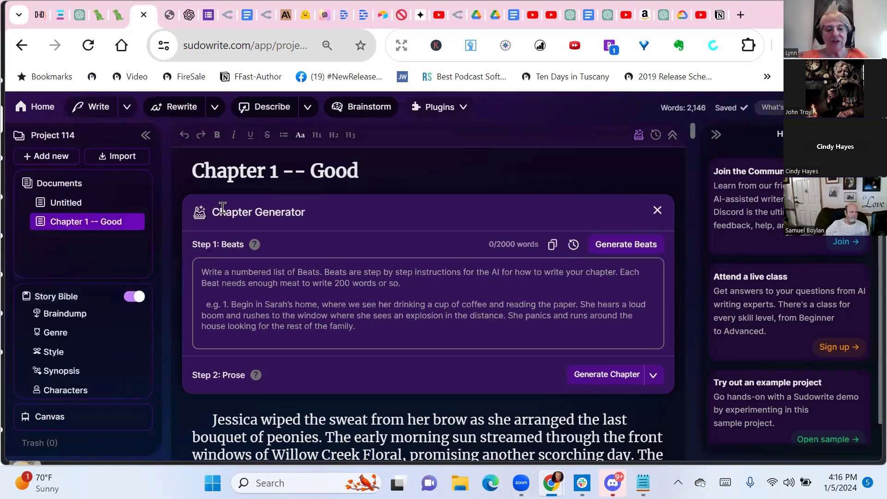
Look over the prose of "Chapter 1 -- Good" and select the entire chapter text for copying
{"action": "scroll", "coordinate": [338, 313], "scroll_direction": "down", "scroll_amount": 2}
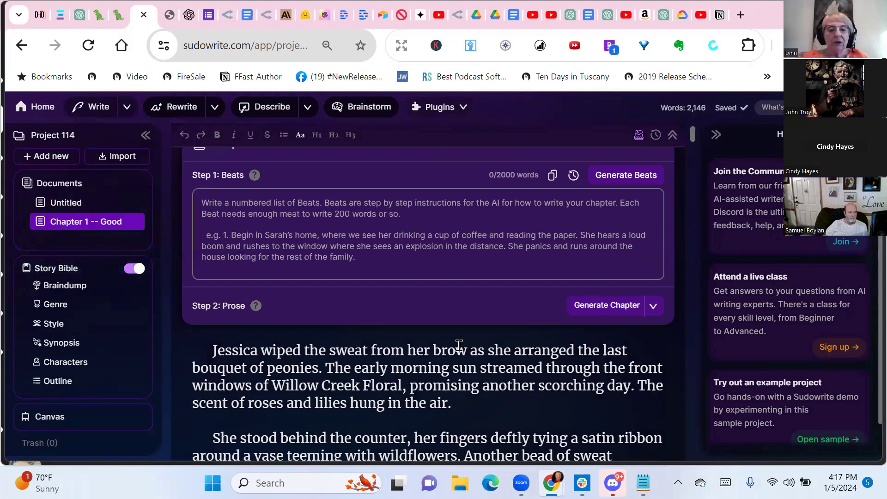
{"action": "scroll", "coordinate": [460, 344], "scroll_direction": "down", "scroll_amount": 4}
{"action": "scroll", "coordinate": [459, 345], "scroll_direction": "up", "scroll_amount": 4}
{"action": "scroll", "coordinate": [459, 346], "scroll_direction": "down", "scroll_amount": 3}
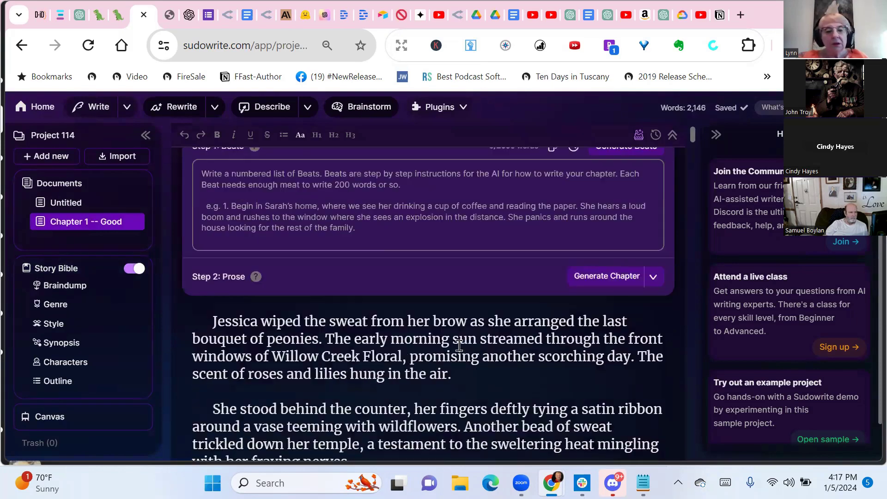
{"action": "scroll", "coordinate": [459, 346], "scroll_direction": "down", "scroll_amount": 8}
{"action": "scroll", "coordinate": [459, 346], "scroll_direction": "up", "scroll_amount": 5}
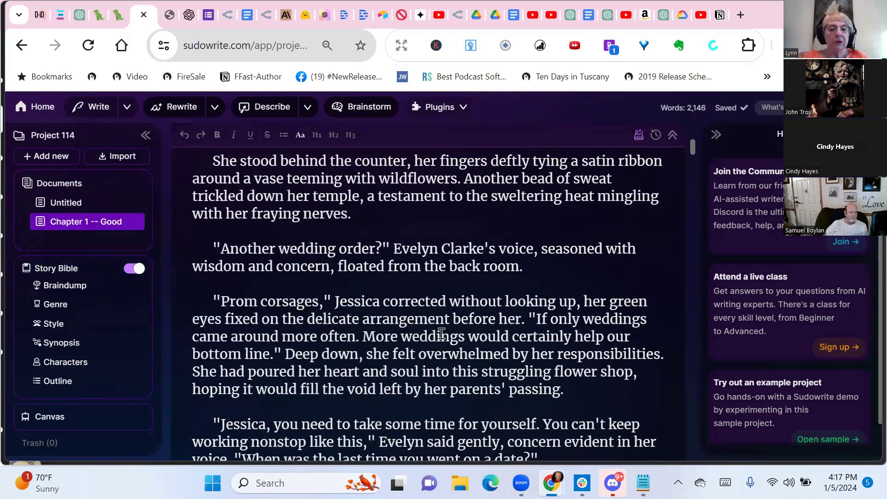
{"action": "left_click", "coordinate": [185, 182]}
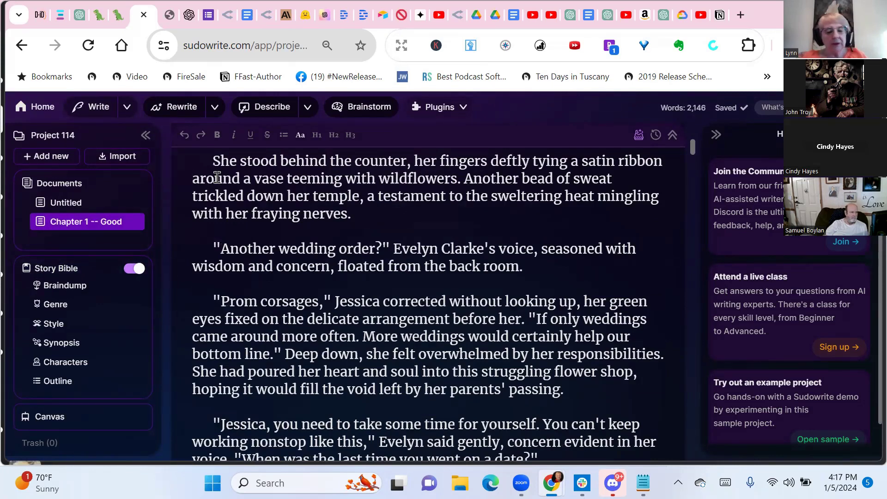
{"action": "key", "text": "ctrl+a"}
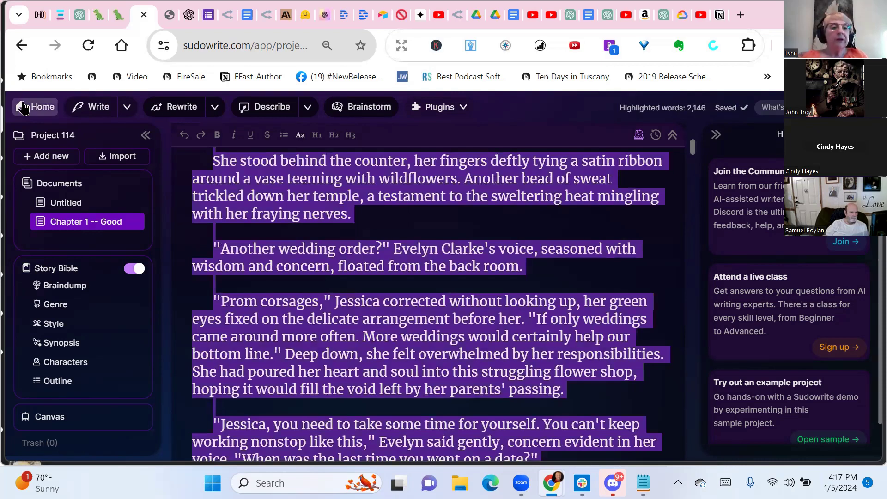
In A Convenient Proposition, add a new document for outline Chapter 1 and paste the copied chapter prose into it
{"action": "left_click", "coordinate": [40, 110]}
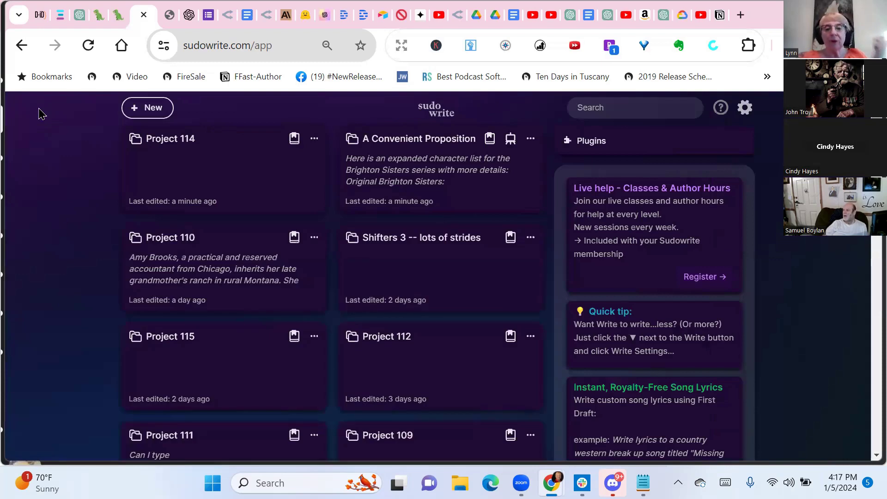
{"action": "left_click", "coordinate": [420, 142]}
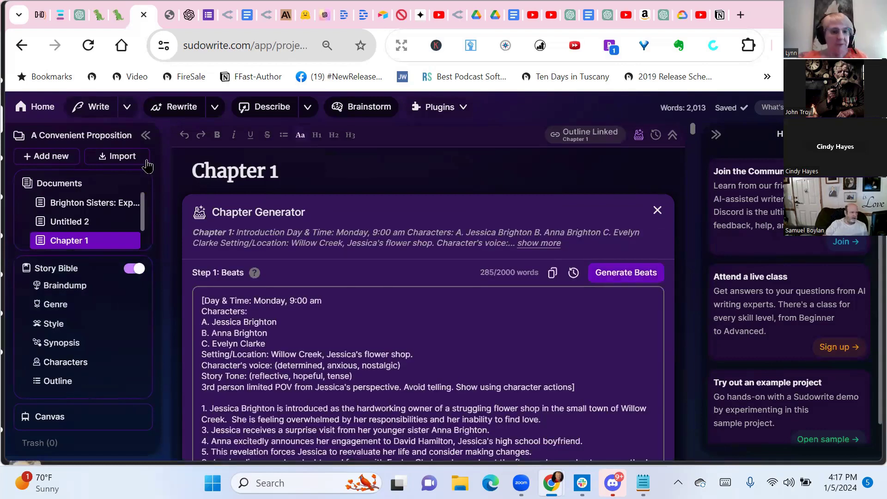
{"action": "left_click", "coordinate": [60, 159]}
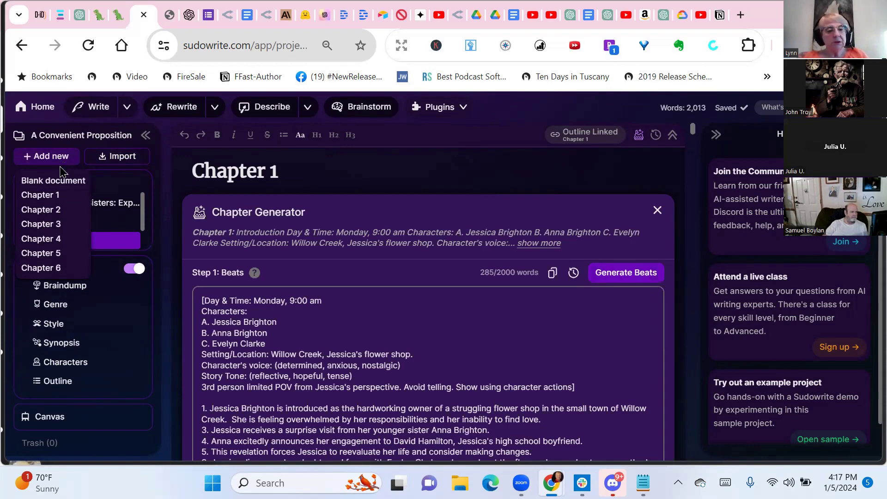
{"action": "left_click", "coordinate": [46, 195]}
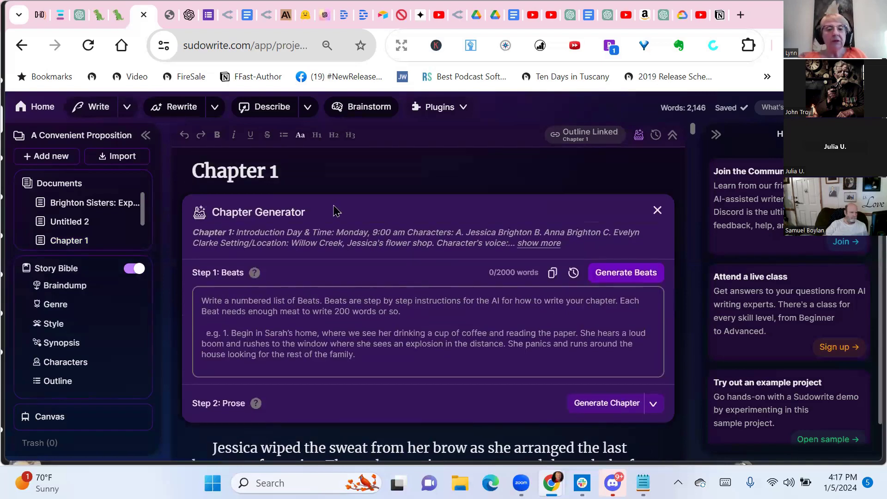
Rename the new chapter document as "Chapter 1 - Good"
{"action": "left_click", "coordinate": [313, 173]}
{"action": "type", "text": "- "}
{"action": "type", "text": "Good"}
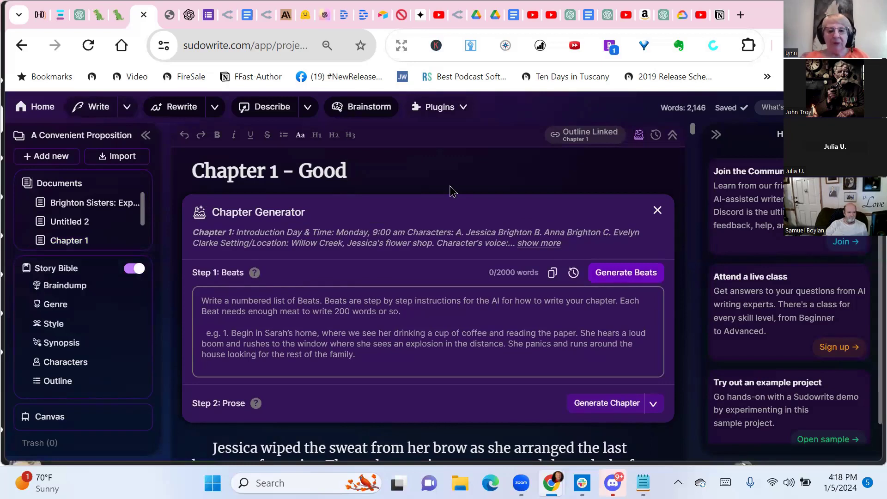
Read the first part of "Chapter 1 - Good", from the flower shop opening through Anna's engagement news and maid of honor request
{"action": "scroll", "coordinate": [451, 236], "scroll_direction": "down", "scroll_amount": 3}
{"action": "scroll", "coordinate": [451, 237], "scroll_direction": "down", "scroll_amount": 1}
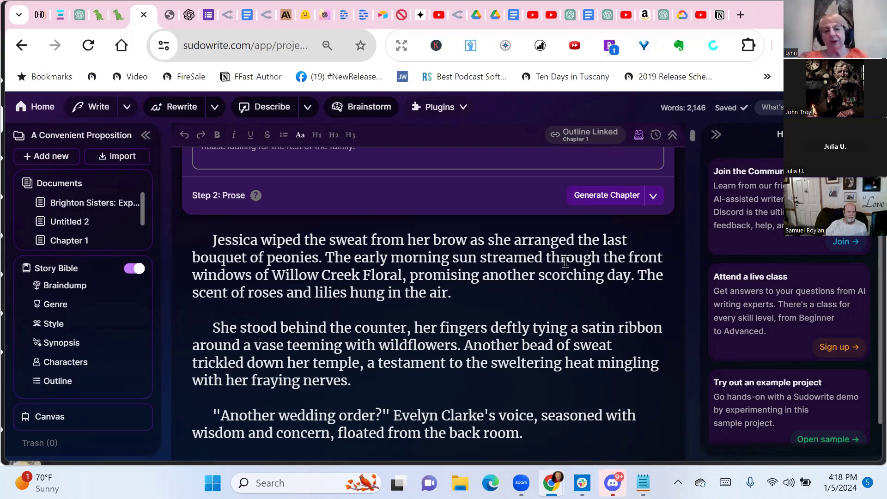
{"action": "scroll", "coordinate": [547, 282], "scroll_direction": "down", "scroll_amount": 3}
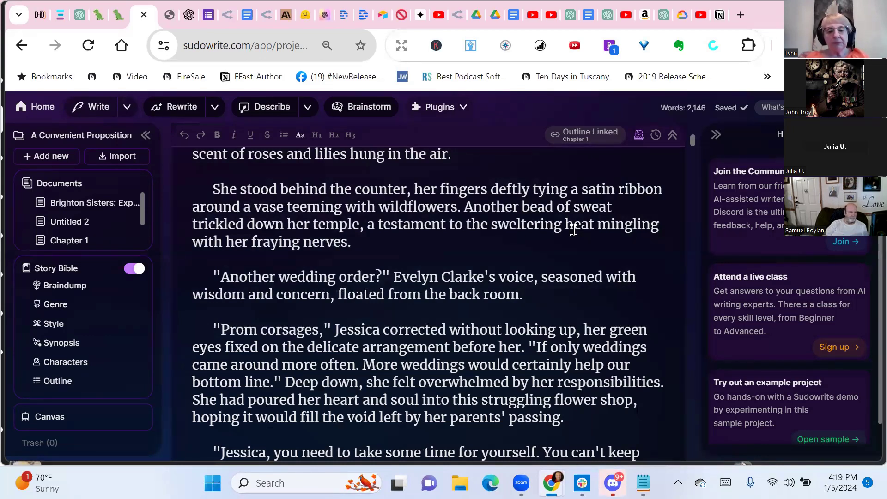
{"action": "scroll", "coordinate": [573, 229], "scroll_direction": "up", "scroll_amount": 3}
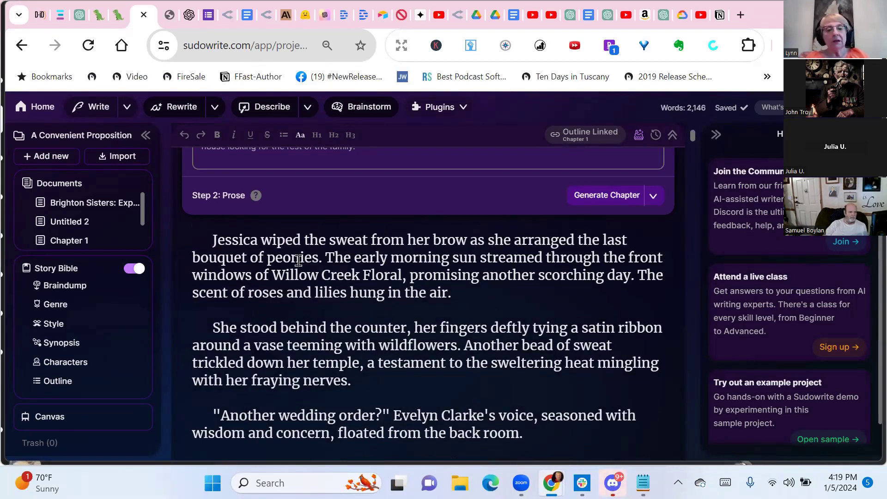
{"action": "scroll", "coordinate": [554, 267], "scroll_direction": "down", "scroll_amount": 1}
{"action": "scroll", "coordinate": [554, 267], "scroll_direction": "down", "scroll_amount": 2}
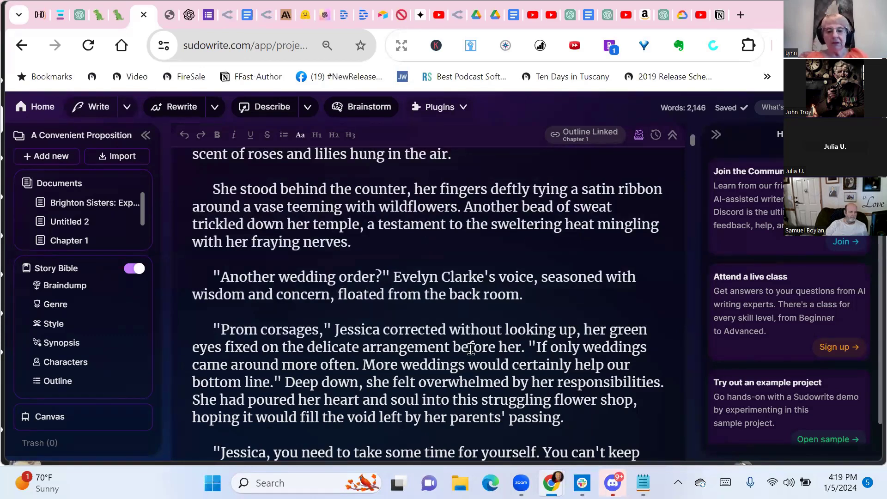
{"action": "scroll", "coordinate": [471, 350], "scroll_direction": "down", "scroll_amount": 1}
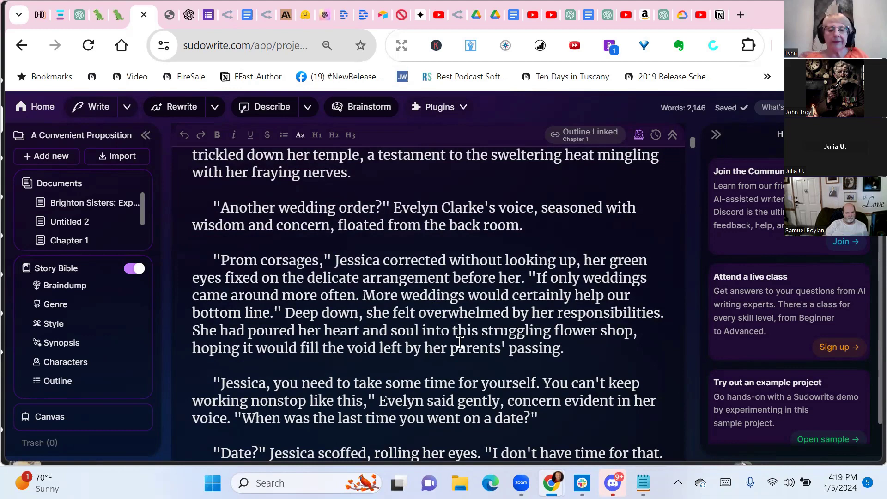
{"action": "scroll", "coordinate": [460, 342], "scroll_direction": "down", "scroll_amount": 2}
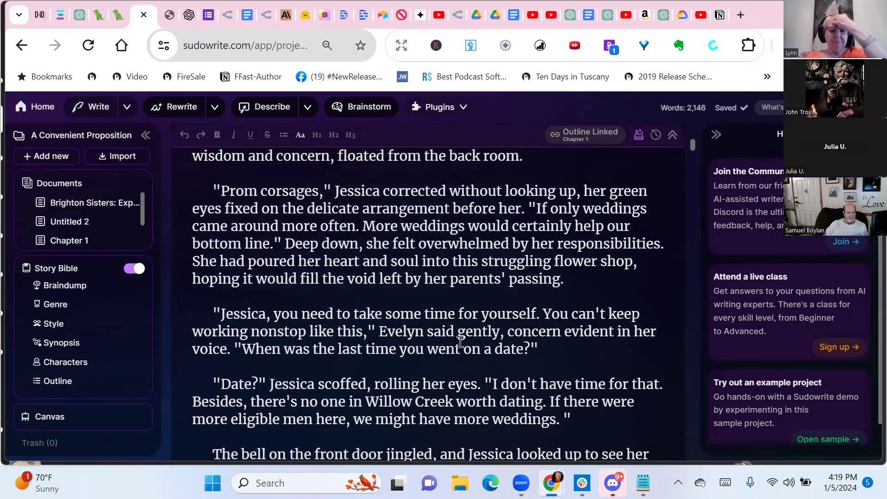
{"action": "scroll", "coordinate": [460, 342], "scroll_direction": "down", "scroll_amount": 5}
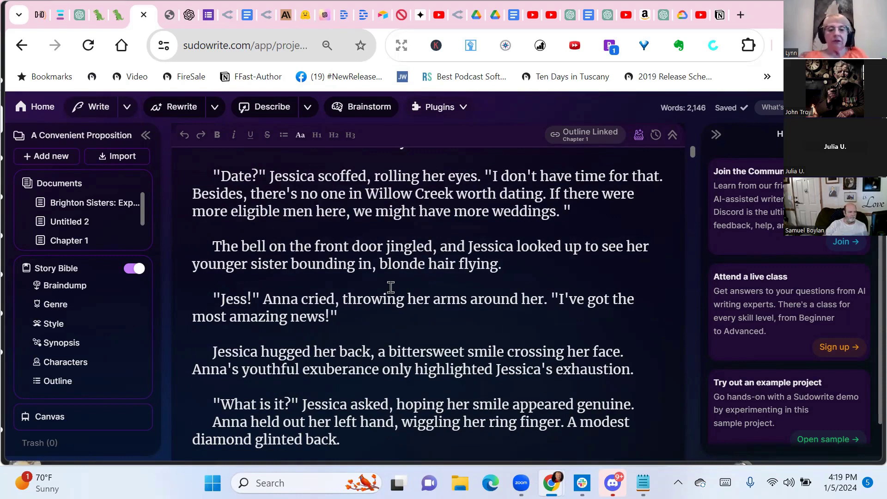
{"action": "scroll", "coordinate": [413, 278], "scroll_direction": "down", "scroll_amount": 5}
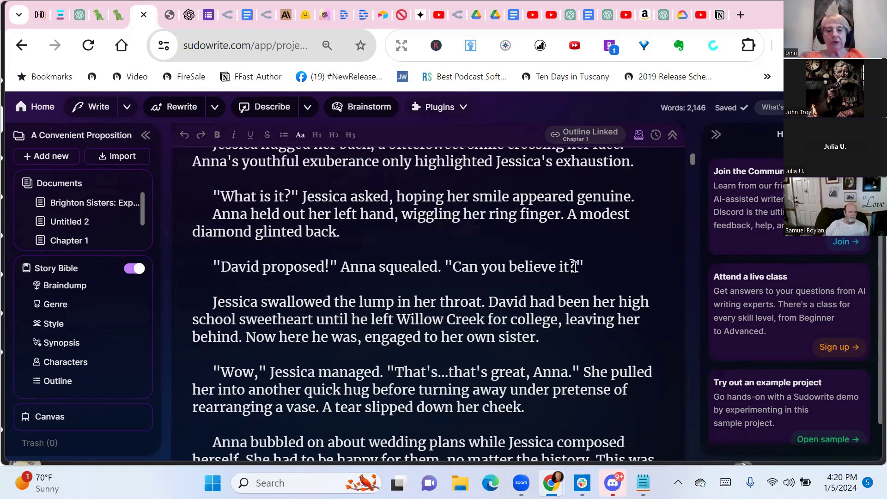
{"action": "scroll", "coordinate": [574, 267], "scroll_direction": "down", "scroll_amount": 6}
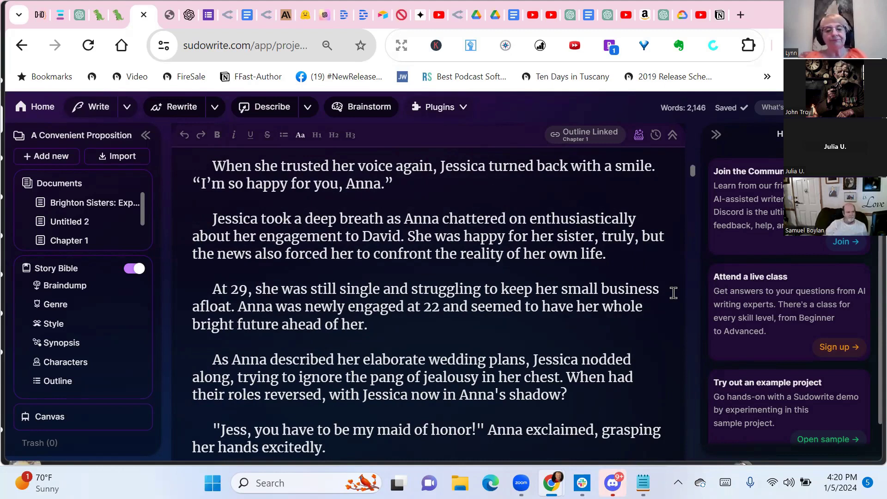
{"action": "scroll", "coordinate": [674, 293], "scroll_direction": "down", "scroll_amount": 1}
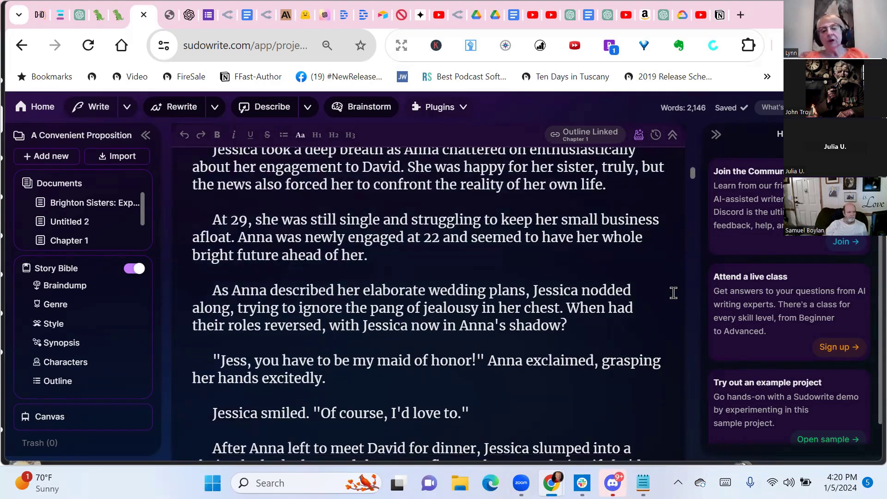
{"action": "scroll", "coordinate": [510, 311], "scroll_direction": "down", "scroll_amount": 1}
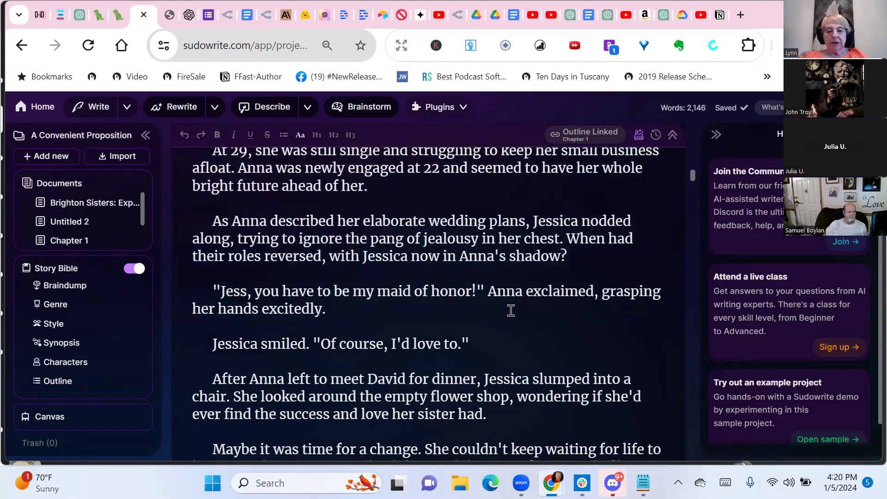
Read on through Jessica's talk with Evelyn in the flower shop to the start of the Monday morning scene
{"action": "scroll", "coordinate": [510, 311], "scroll_direction": "down", "scroll_amount": 2}
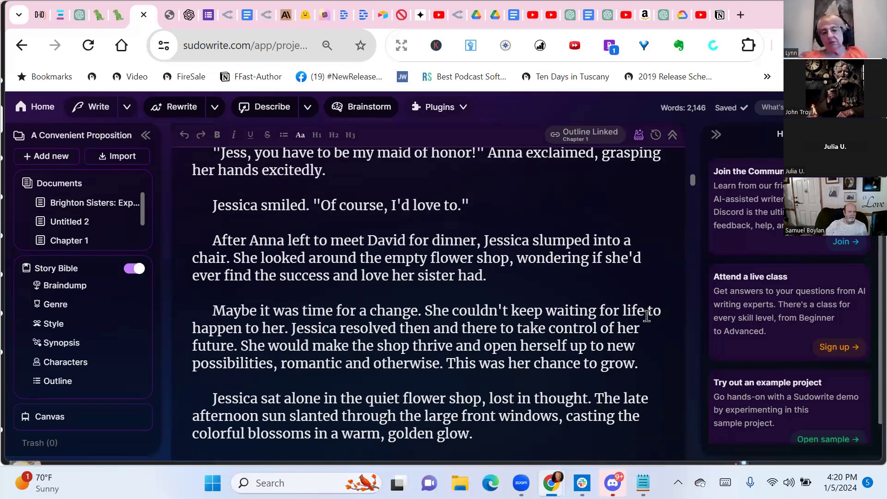
{"action": "scroll", "coordinate": [660, 324], "scroll_direction": "down", "scroll_amount": 3}
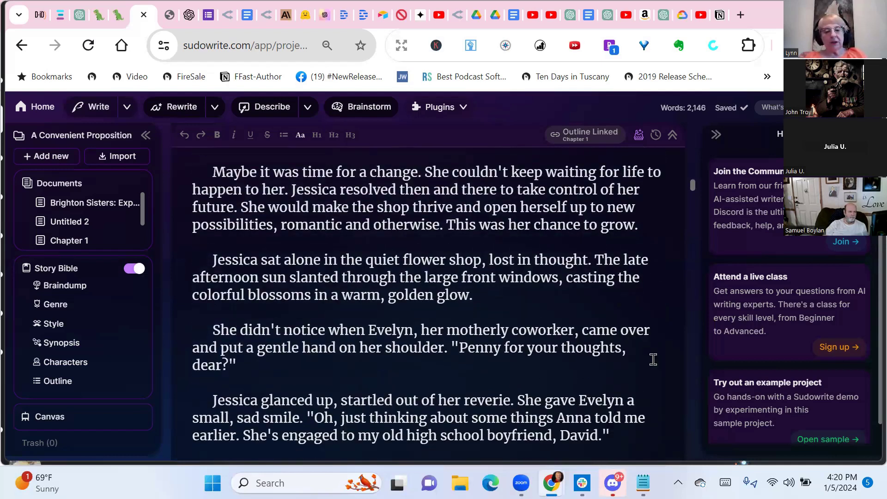
{"action": "scroll", "coordinate": [653, 359], "scroll_direction": "down", "scroll_amount": 2}
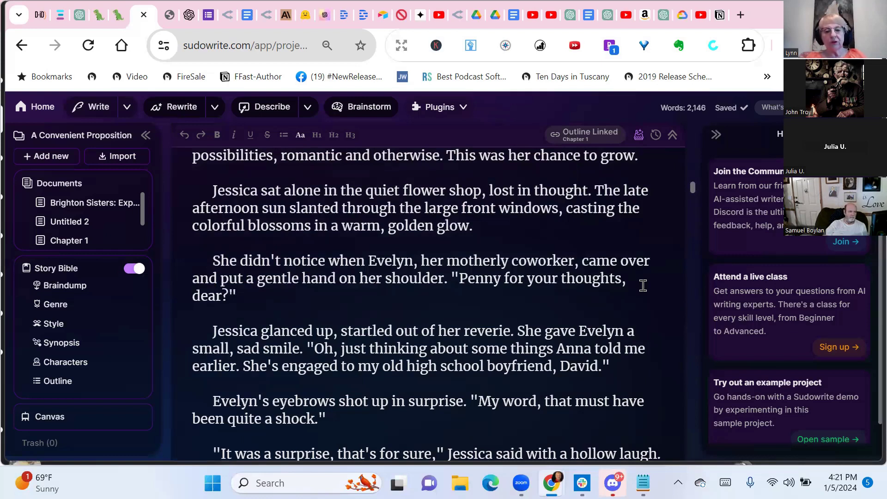
{"action": "scroll", "coordinate": [643, 285], "scroll_direction": "down", "scroll_amount": 1}
{"action": "scroll", "coordinate": [535, 327], "scroll_direction": "down", "scroll_amount": 1}
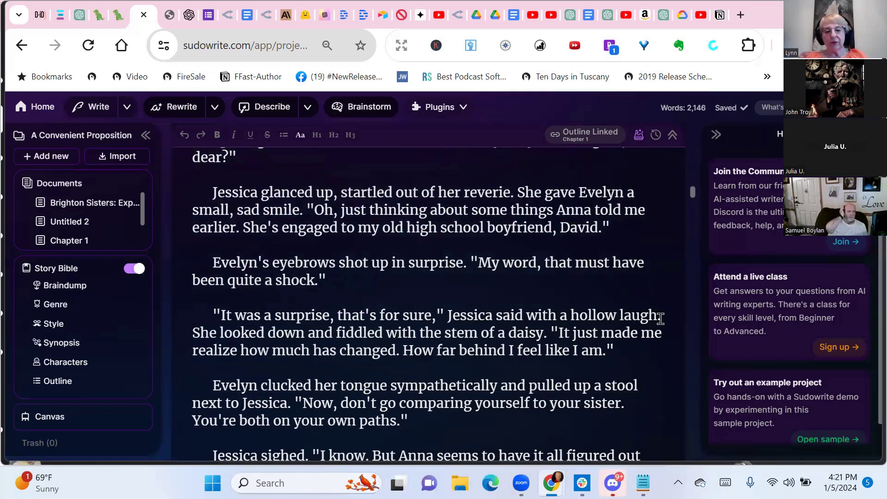
{"action": "scroll", "coordinate": [661, 319], "scroll_direction": "down", "scroll_amount": 1}
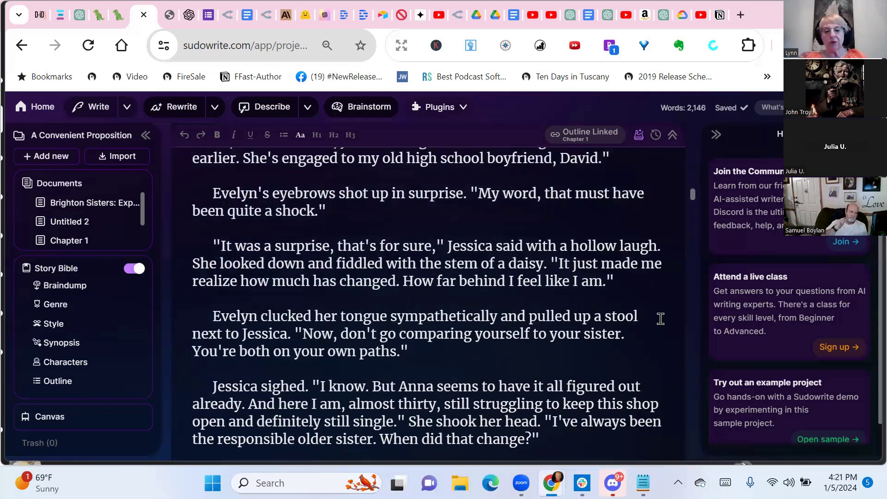
{"action": "scroll", "coordinate": [661, 319], "scroll_direction": "down", "scroll_amount": 1}
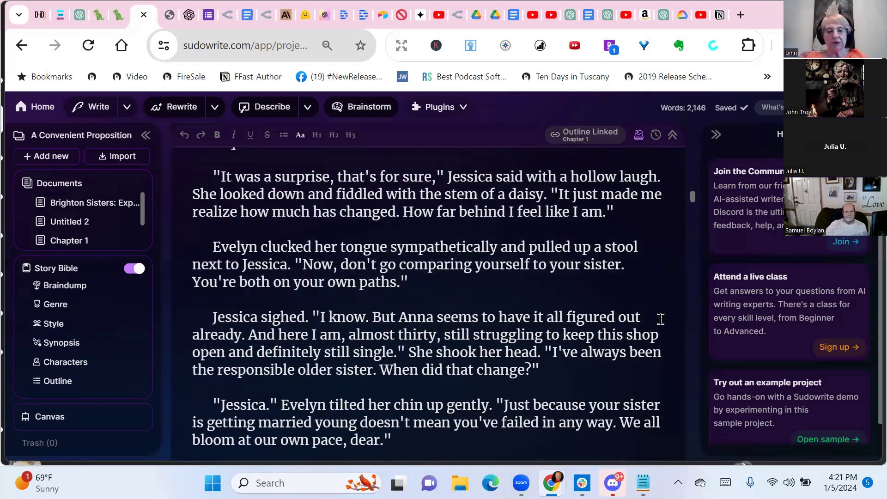
{"action": "scroll", "coordinate": [661, 319], "scroll_direction": "down", "scroll_amount": 2}
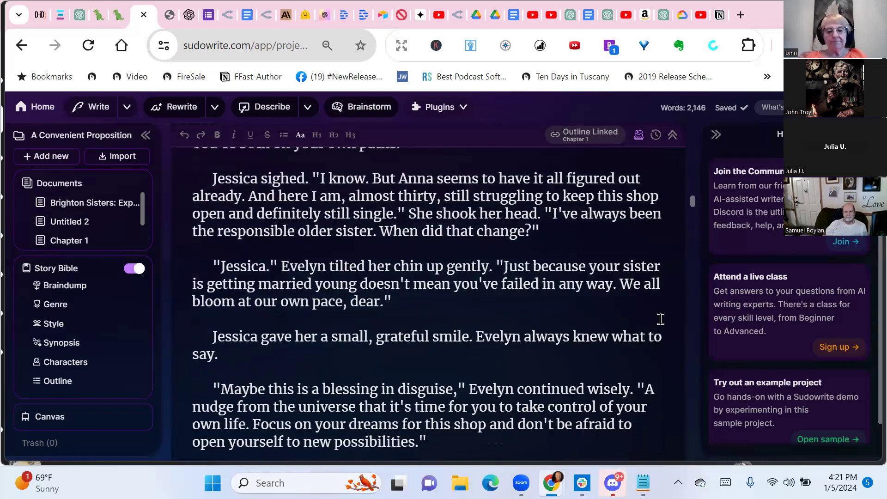
{"action": "scroll", "coordinate": [661, 319], "scroll_direction": "down", "scroll_amount": 1}
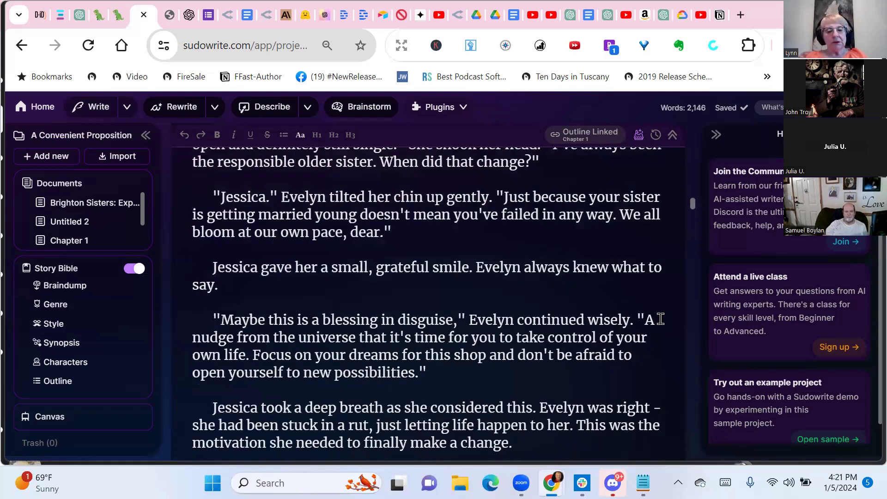
{"action": "scroll", "coordinate": [660, 319], "scroll_direction": "down", "scroll_amount": 2}
{"action": "scroll", "coordinate": [661, 318], "scroll_direction": "down", "scroll_amount": 3}
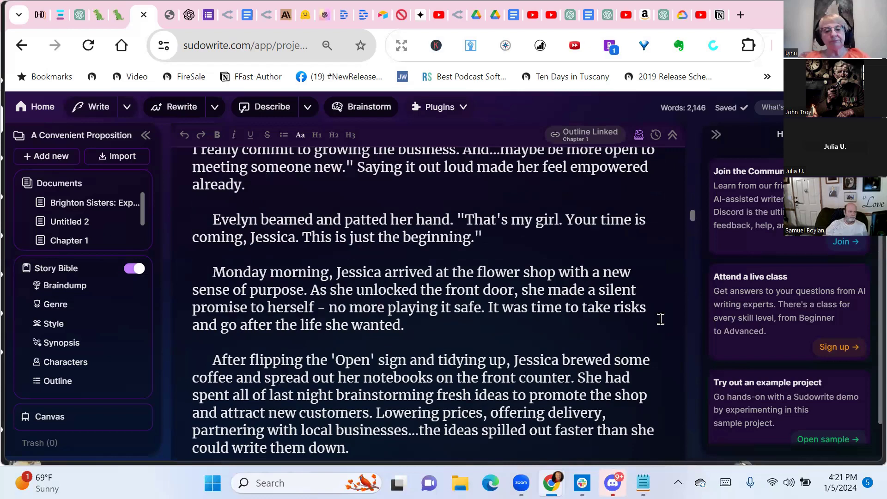
Insert an extra blank line before the paragraph beginning "Monday morning, Jessica arrived at the flower shop" to separate the scenes
{"action": "scroll", "coordinate": [661, 319], "scroll_direction": "down", "scroll_amount": 1}
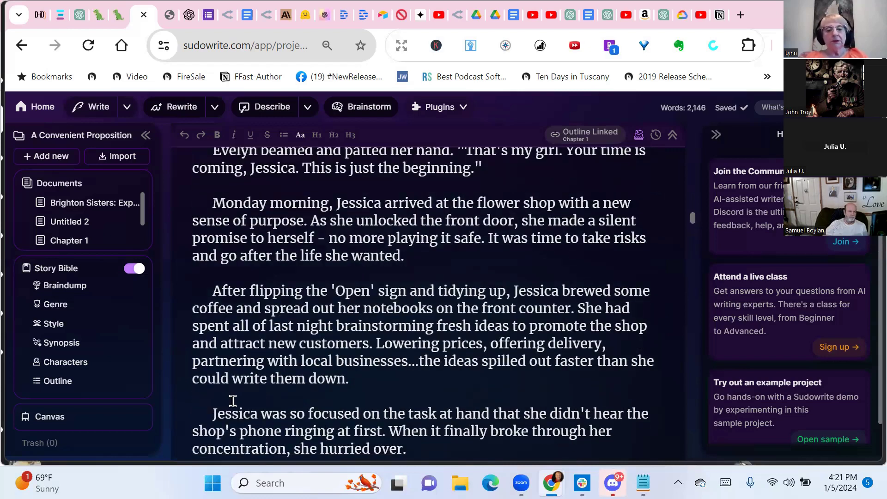
{"action": "left_click", "coordinate": [524, 178]}
{"action": "key", "text": "Return"}
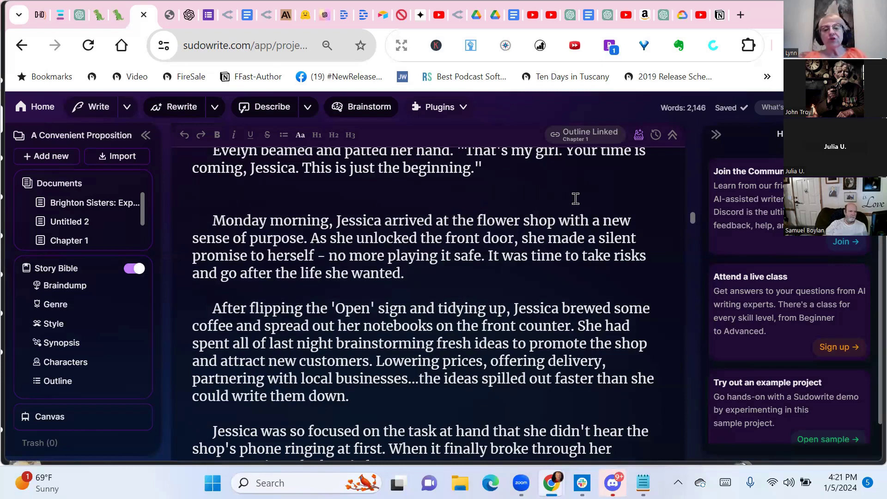
Select the paragraph where Evelyn tilts Jessica's chin up, and set the prose mode in the Write settings to Best Prose
{"action": "scroll", "coordinate": [571, 257], "scroll_direction": "down", "scroll_amount": 1}
{"action": "scroll", "coordinate": [571, 256], "scroll_direction": "down", "scroll_amount": 6}
{"action": "scroll", "coordinate": [571, 257], "scroll_direction": "up", "scroll_amount": 10}
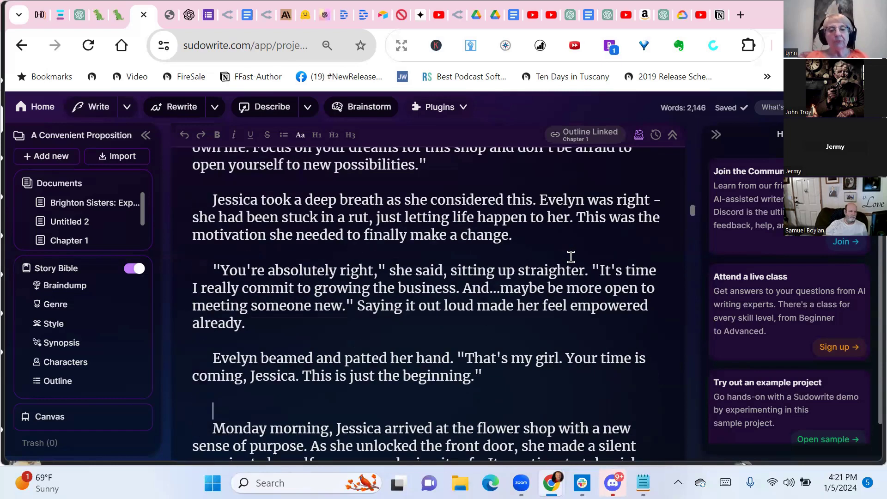
{"action": "scroll", "coordinate": [571, 257], "scroll_direction": "up", "scroll_amount": 5}
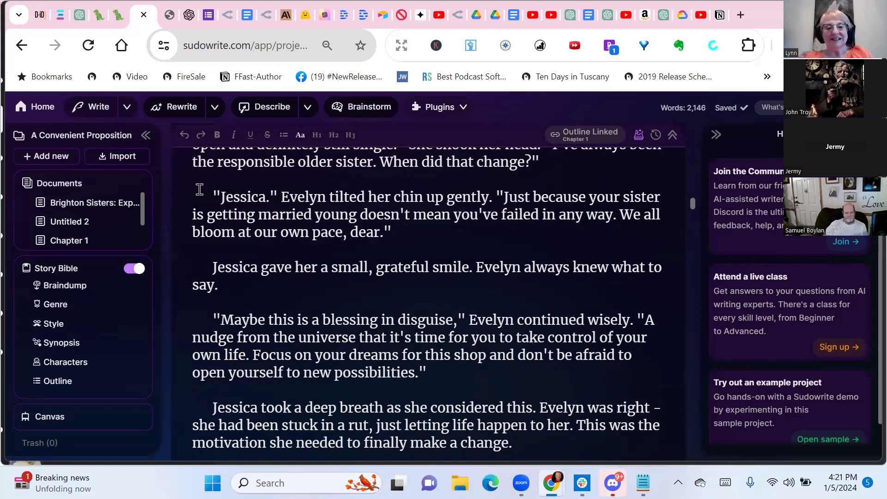
{"action": "left_click_drag", "start_coordinate": [199, 191], "coordinate": [435, 238]}
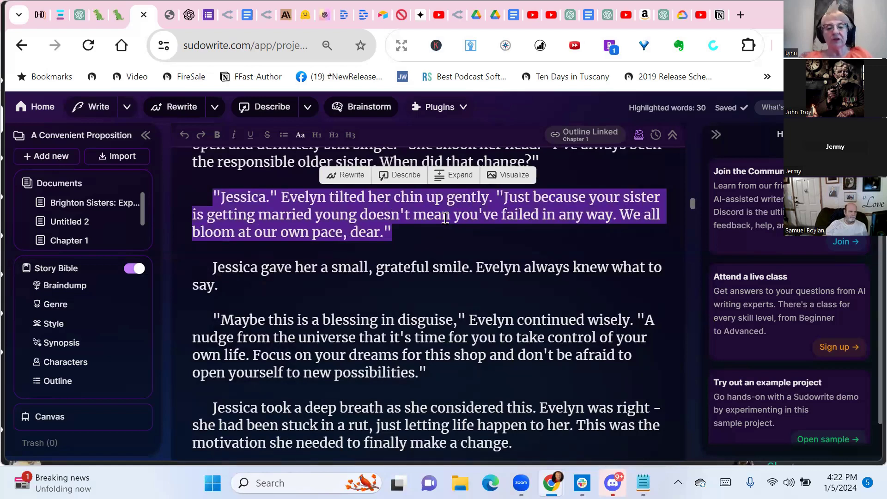
{"action": "left_click", "coordinate": [128, 109]}
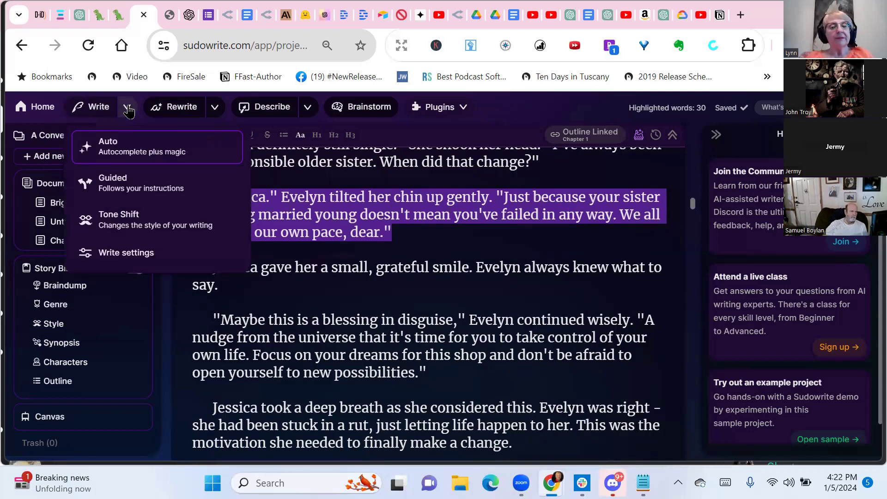
{"action": "left_click", "coordinate": [129, 266]}
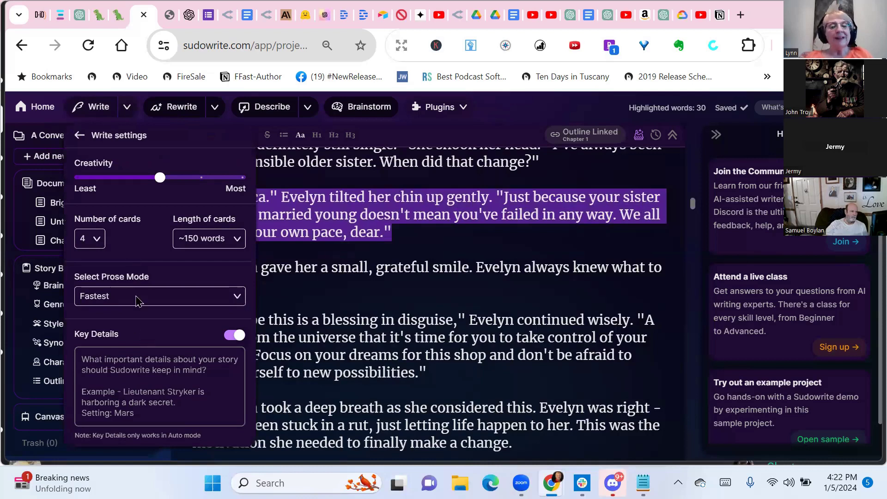
{"action": "left_click", "coordinate": [238, 299]}
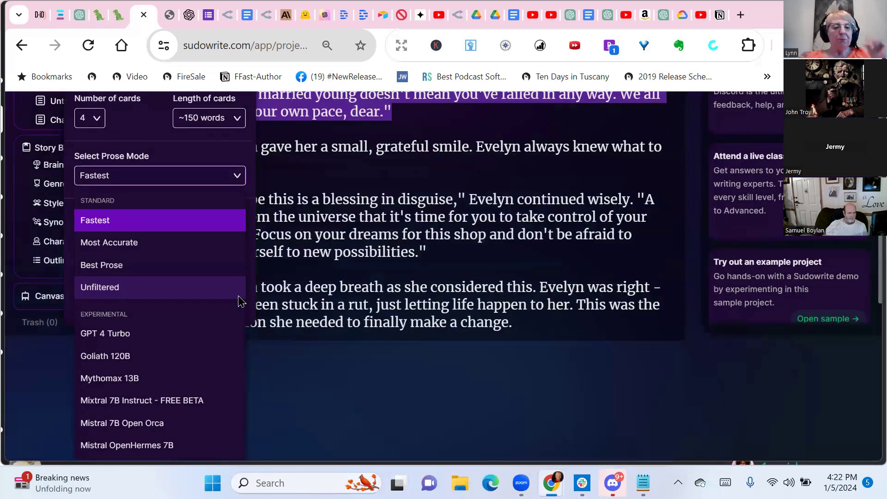
{"action": "left_click", "coordinate": [119, 267]}
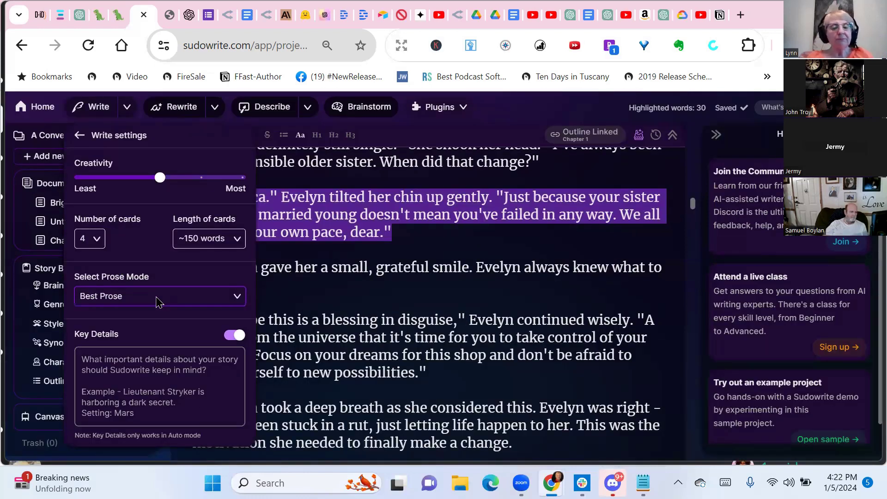
Set the Write settings to 2 cards of ~250 words each and close the settings
{"action": "left_click", "coordinate": [94, 238]}
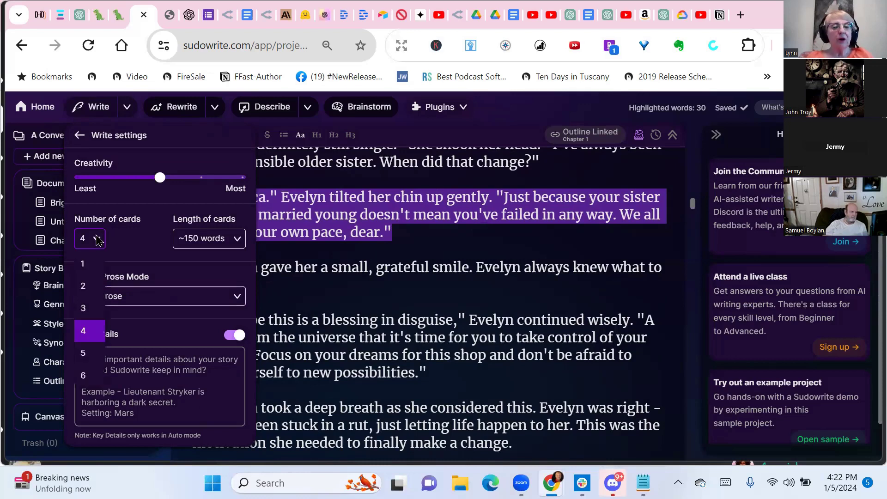
{"action": "left_click", "coordinate": [84, 287]}
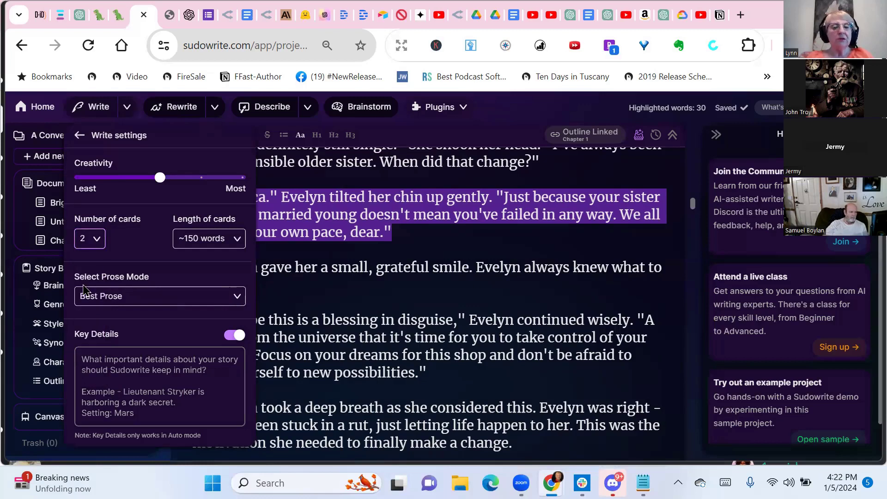
{"action": "left_click", "coordinate": [235, 242]}
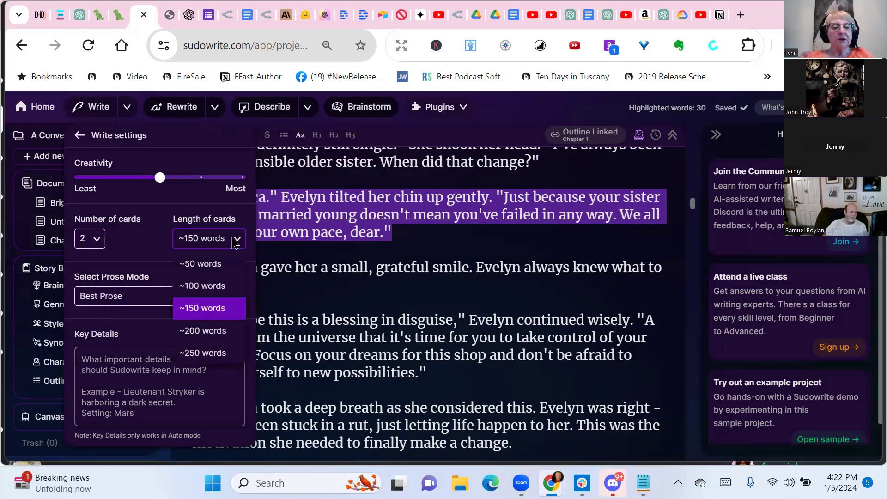
{"action": "left_click", "coordinate": [201, 354]}
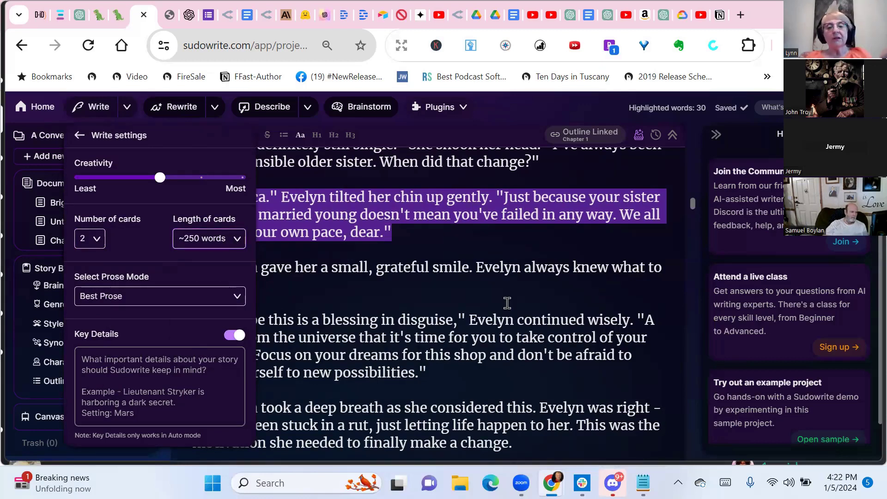
{"action": "left_click", "coordinate": [549, 278]}
Select the paragraph beginning "Jessica took a deep breath" and set up a Rewrite of it with the Customize option
{"action": "scroll", "coordinate": [549, 278], "scroll_direction": "up", "scroll_amount": 3}
{"action": "scroll", "coordinate": [549, 278], "scroll_direction": "down", "scroll_amount": 2}
{"action": "scroll", "coordinate": [549, 278], "scroll_direction": "down", "scroll_amount": 5}
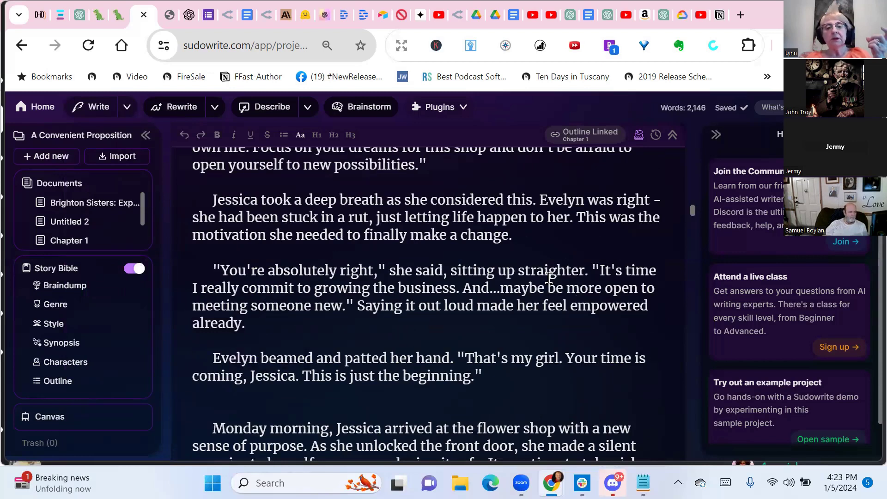
{"action": "left_click_drag", "start_coordinate": [212, 201], "coordinate": [590, 232]}
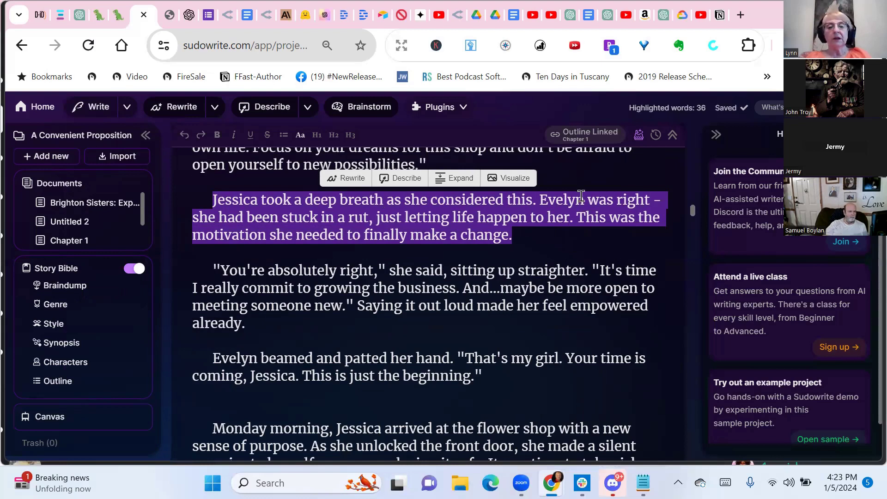
{"action": "left_click", "coordinate": [351, 182]}
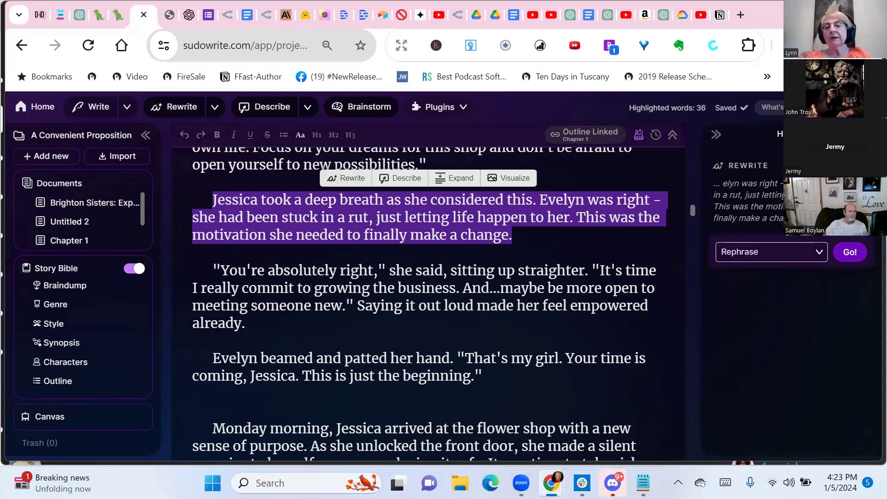
{"action": "left_click", "coordinate": [821, 257]}
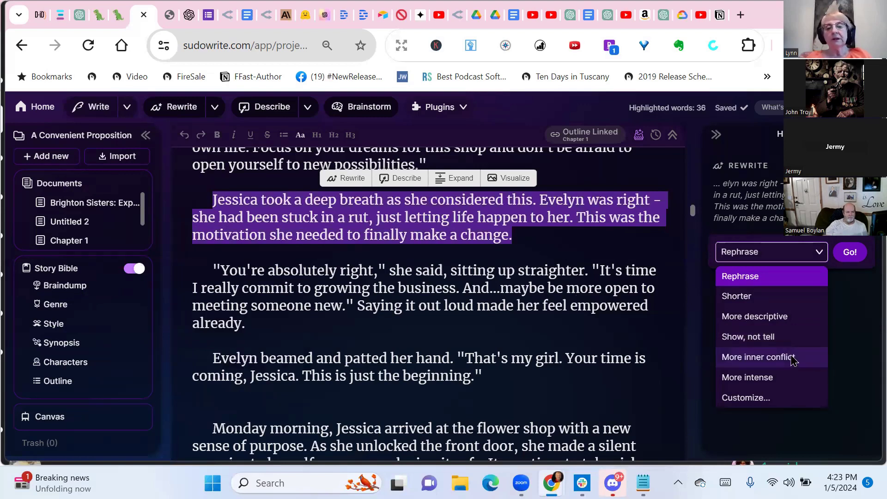
{"action": "left_click", "coordinate": [760, 404]}
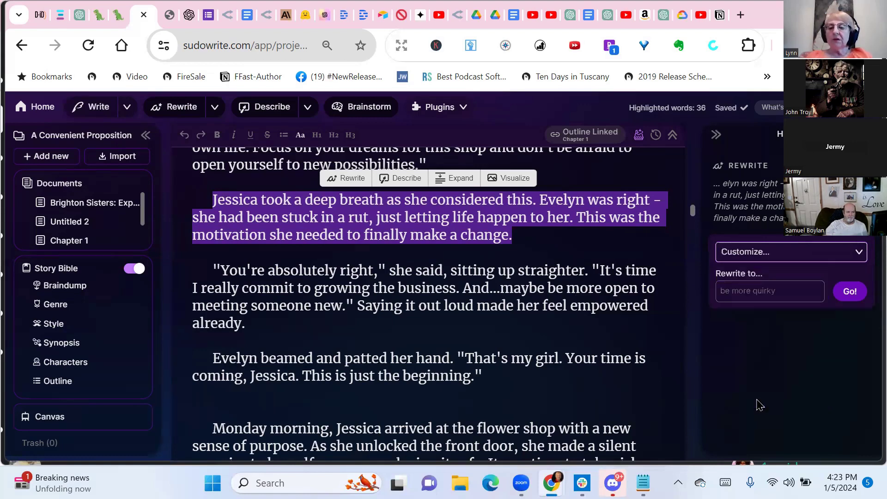
Enter "more intense and more emotional" as the custom rewrite instruction
{"action": "left_click", "coordinate": [795, 291]}
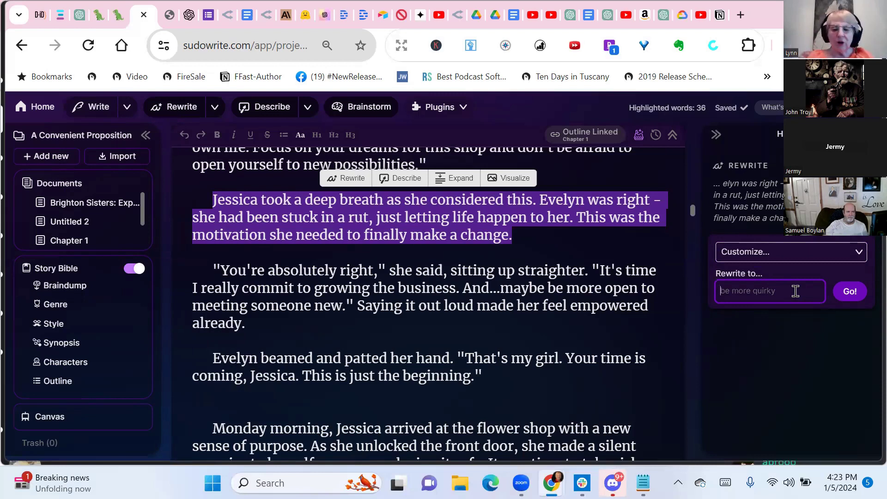
{"action": "type", "text": "more in"}
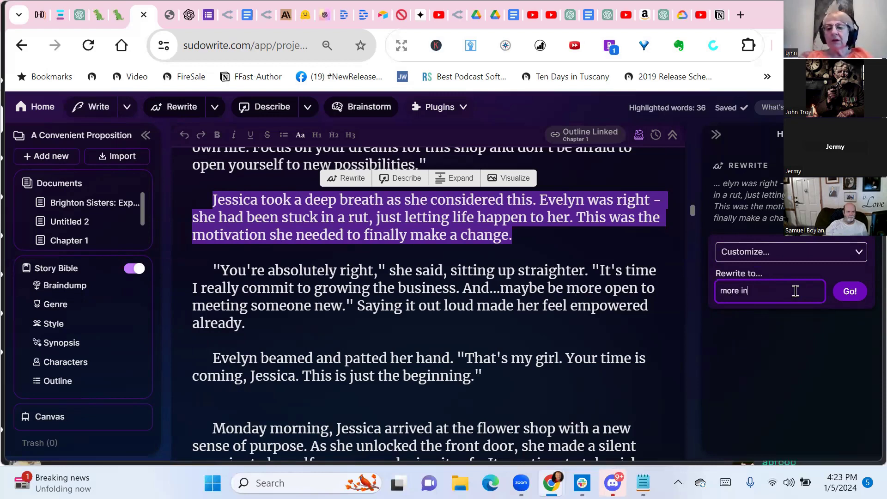
{"action": "type", "text": "tense and"}
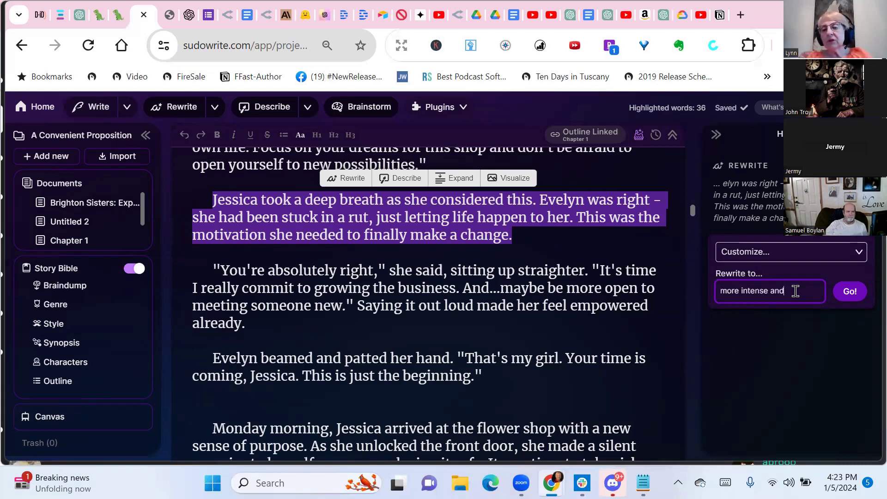
{"action": "type", "text": " more emotion"}
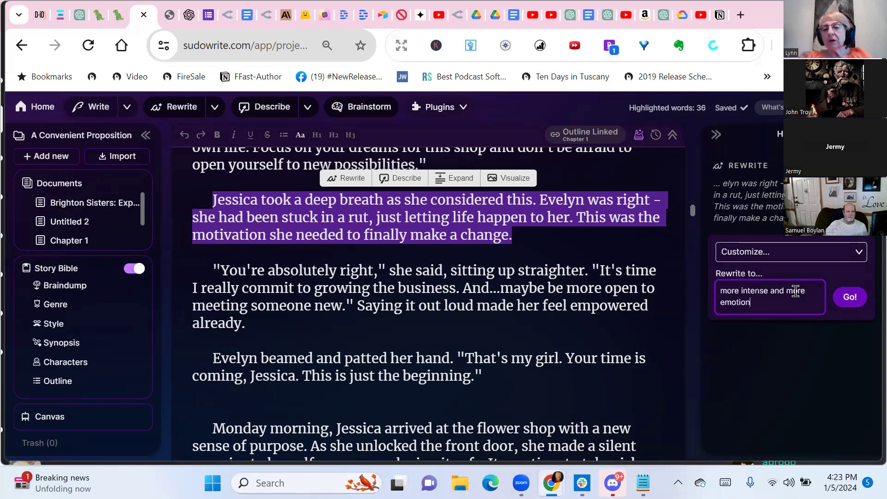
{"action": "type", "text": "al"}
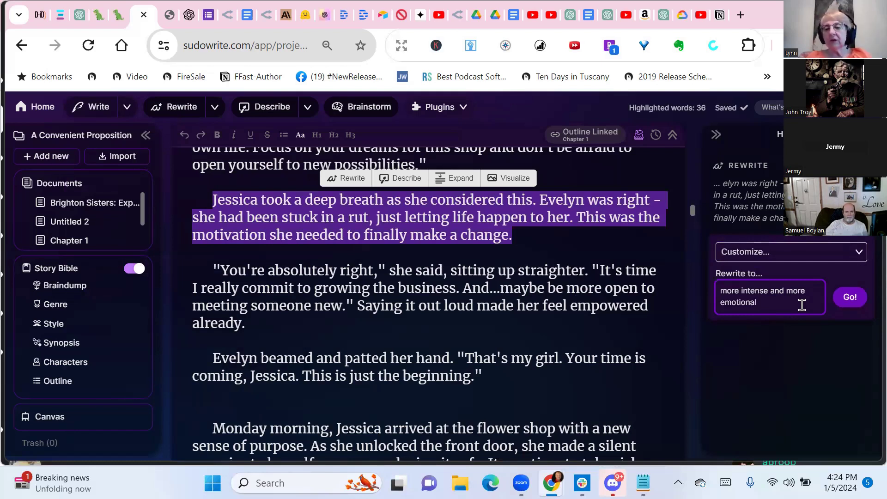
{"action": "key", "text": "Return"}
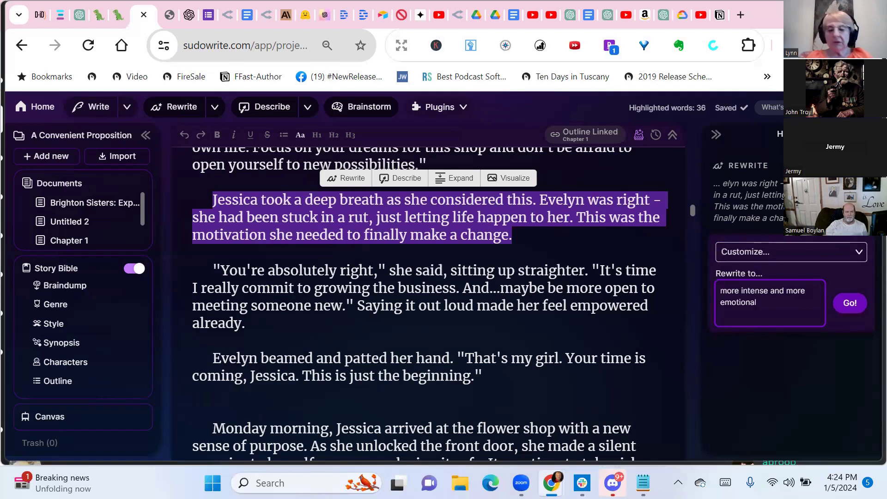
{"action": "type", "text": "j j j j j j j j"}
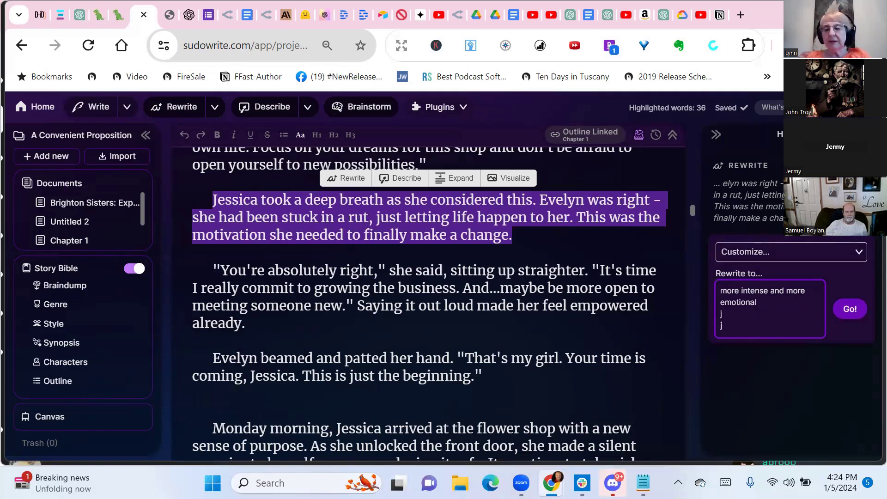
{"action": "type", "text": " j j j j j j j"}
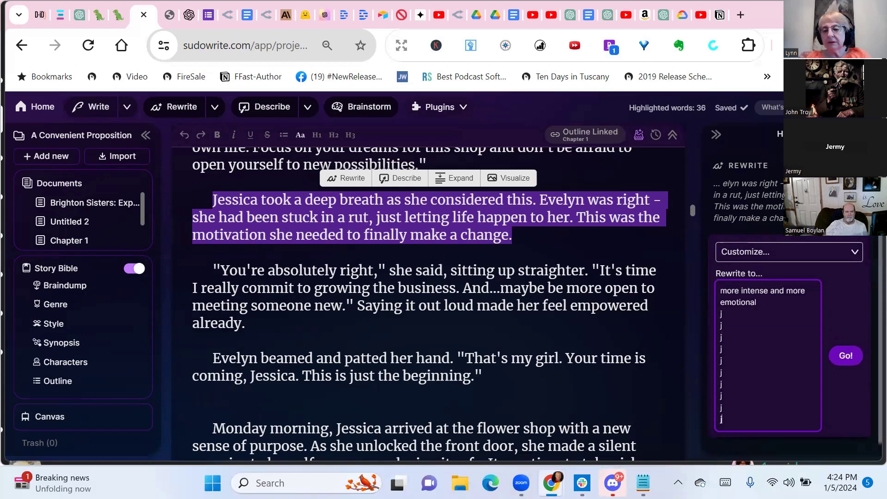
{"action": "type", "text": " j j j j j j j"}
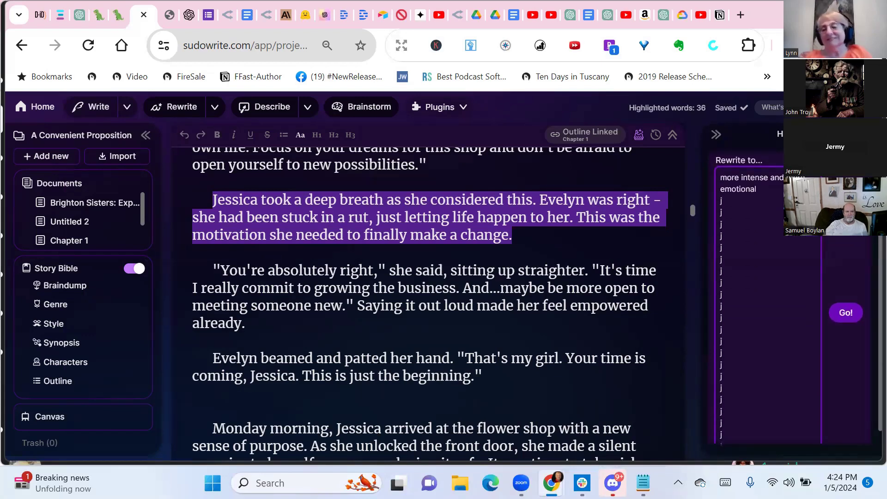
{"action": "key", "text": "BackSpace"}
{"action": "key", "text": "BackSpace"}
{"action": "key", "text": "BackSpace"}
{"action": "key", "text": "BackSpace"}
{"action": "key", "text": "BackSpace"}
{"action": "key", "text": "BackSpace"}
{"action": "key", "text": "BackSpace"}
{"action": "key", "text": "BackSpace"}
{"action": "key", "text": "BackSpace"}
{"action": "key", "text": "BackSpace"}
{"action": "key", "text": "BackSpace"}
{"action": "key", "text": "BackSpace"}
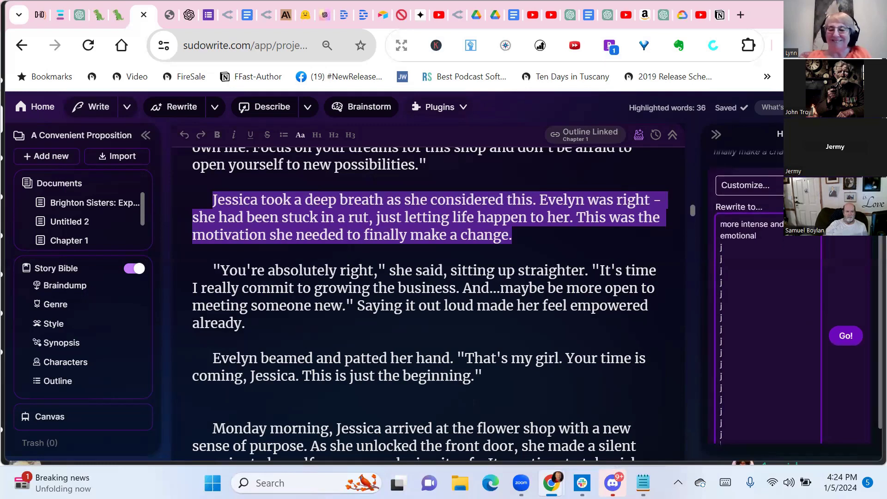
{"action": "key", "text": "BackSpace"}
{"action": "key", "text": "BackSpace"}
{"action": "key", "text": "BackSpace"}
{"action": "key", "text": "BackSpace"}
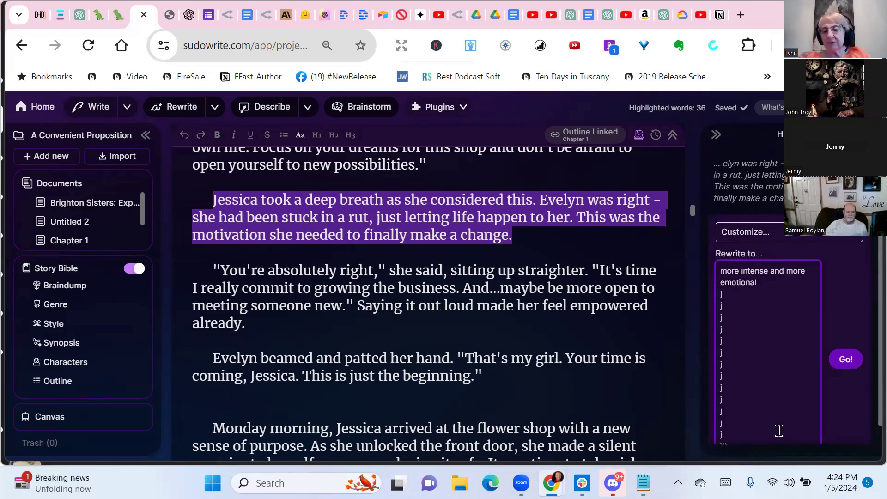
{"action": "key", "text": "BackSpace"}
{"action": "key", "text": "BackSpace"}
{"action": "key", "text": "BackSpace"}
{"action": "key", "text": "BackSpace"}
{"action": "key", "text": "BackSpace"}
{"action": "key", "text": "BackSpace"}
{"action": "key", "text": "BackSpace"}
{"action": "key", "text": "BackSpace"}
{"action": "key", "text": "BackSpace"}
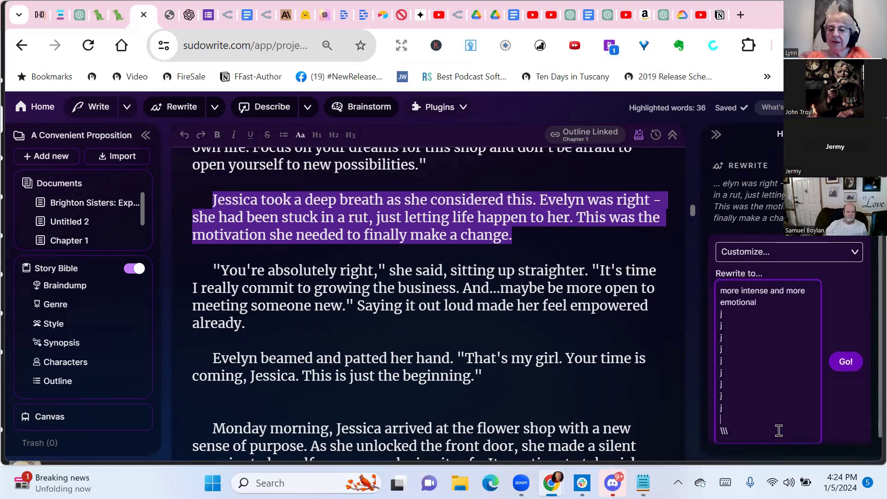
{"action": "key", "text": "BackSpace"}
{"action": "key", "text": "BackSpace"}
{"action": "key", "text": "BackSpace"}
{"action": "key", "text": "BackSpace"}
{"action": "key", "text": "BackSpace"}
{"action": "key", "text": "BackSpace"}
{"action": "key", "text": "BackSpace"}
{"action": "key", "text": "BackSpace"}
{"action": "key", "text": "BackSpace"}
{"action": "key", "text": "BackSpace"}
{"action": "key", "text": "BackSpace"}
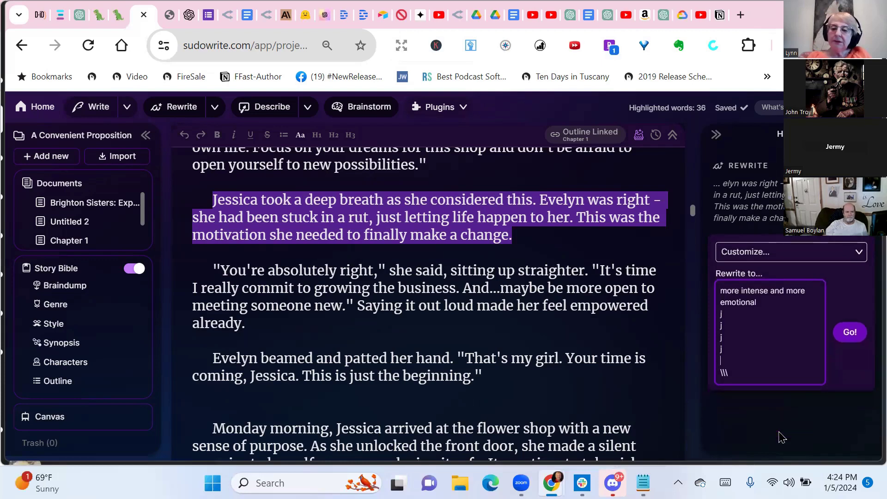
{"action": "key", "text": "BackSpace"}
{"action": "key", "text": "BackSpace"}
{"action": "key", "text": "BackSpace"}
{"action": "key", "text": "BackSpace"}
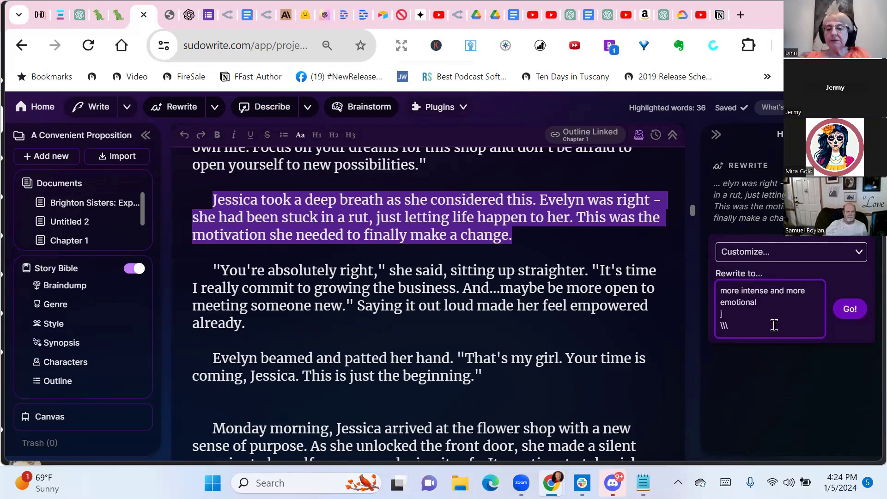
{"action": "key", "text": "BackSpace"}
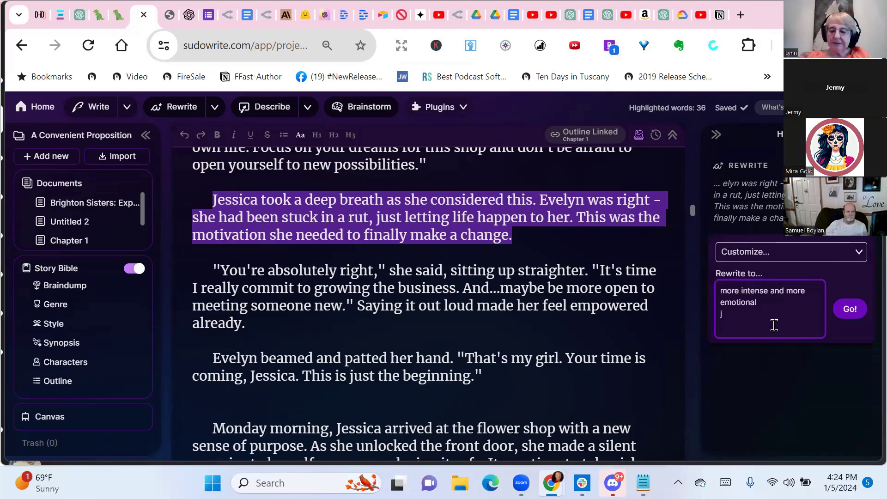
{"action": "type", "text": "\\\\"}
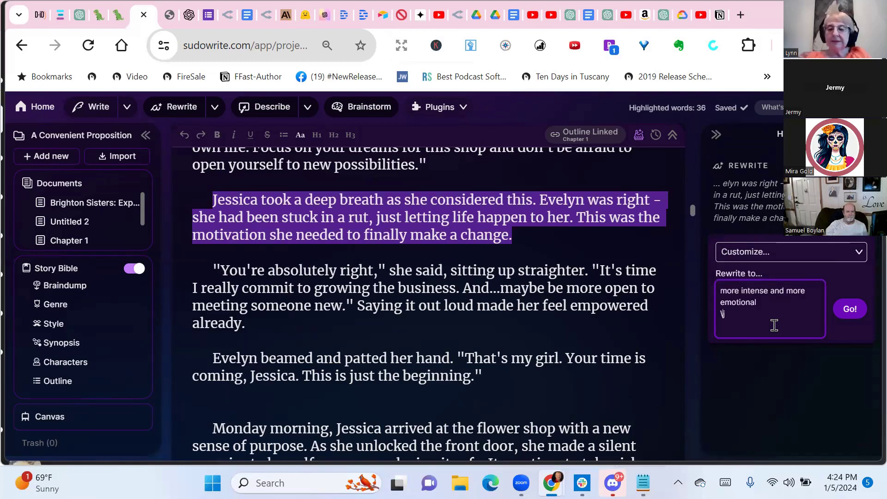
{"action": "key", "text": "BackSpace"}
Try repeating the instruction "more intense and more emotional" on extra lines, and delete the repeats
{"action": "left_click_drag", "start_coordinate": [770, 306], "coordinate": [715, 294]}
{"action": "key", "text": "ctrl+c"}
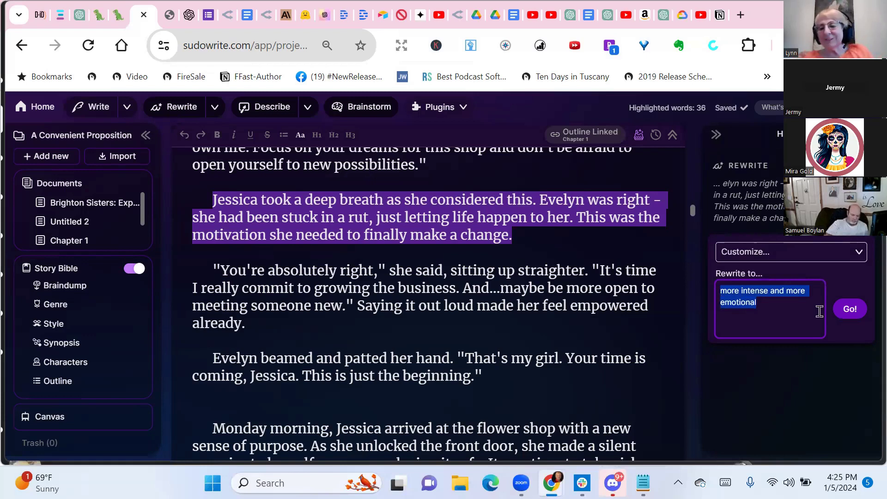
{"action": "left_click", "coordinate": [780, 303]}
{"action": "key", "text": "Return"}
{"action": "key", "text": "ctrl+v"}
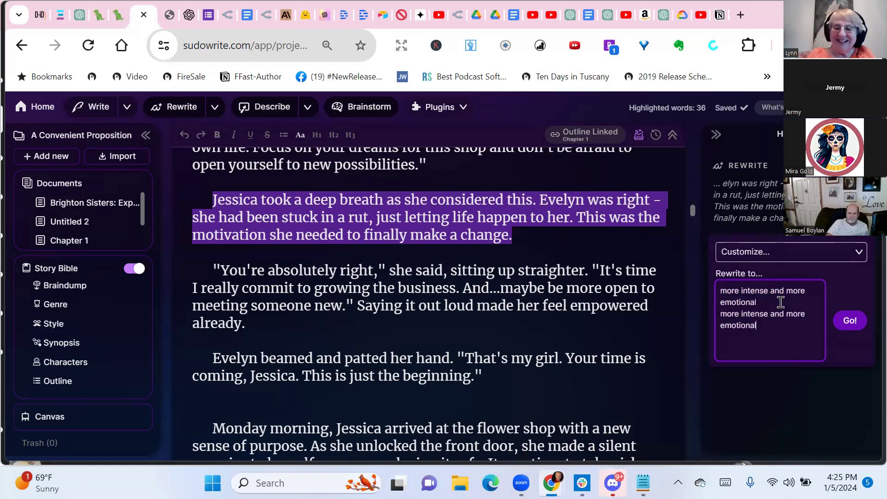
{"action": "key", "text": "Return"}
{"action": "type", "text": "more intense and more em"}
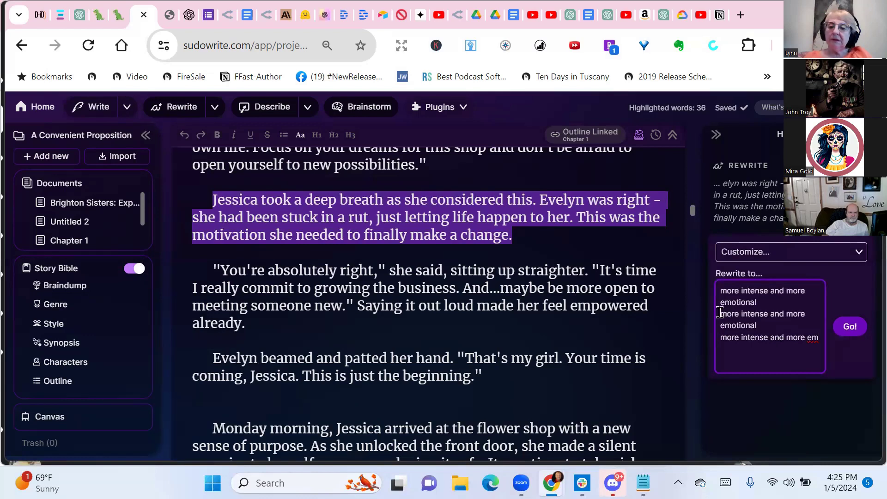
{"action": "left_click_drag", "start_coordinate": [720, 309], "coordinate": [822, 355]}
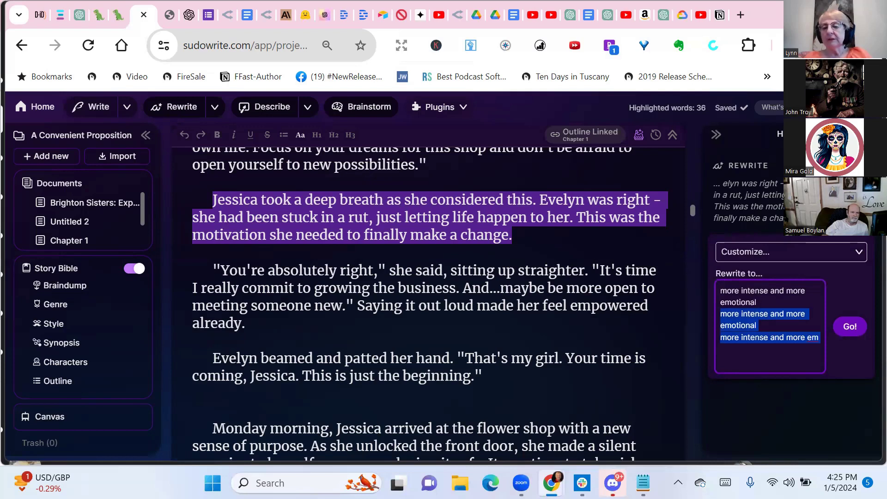
{"action": "key", "text": "BackSpace"}
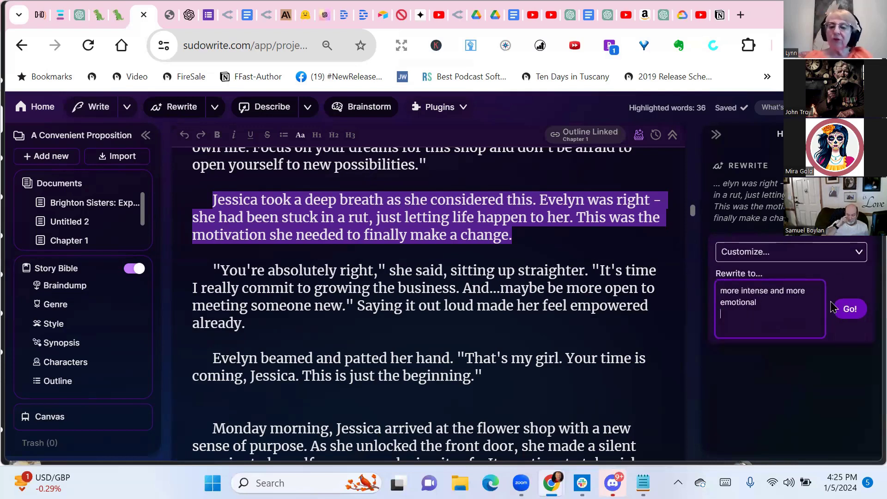
Generate the custom rewrite of the selected paragraph and compare the suggested versions
{"action": "left_click", "coordinate": [854, 310]}
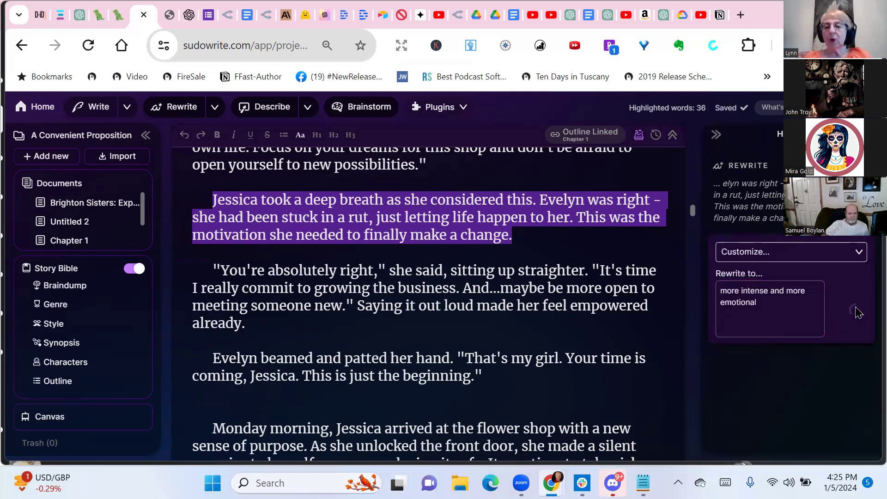
{"action": "scroll", "coordinate": [780, 265], "scroll_direction": "down", "scroll_amount": 2}
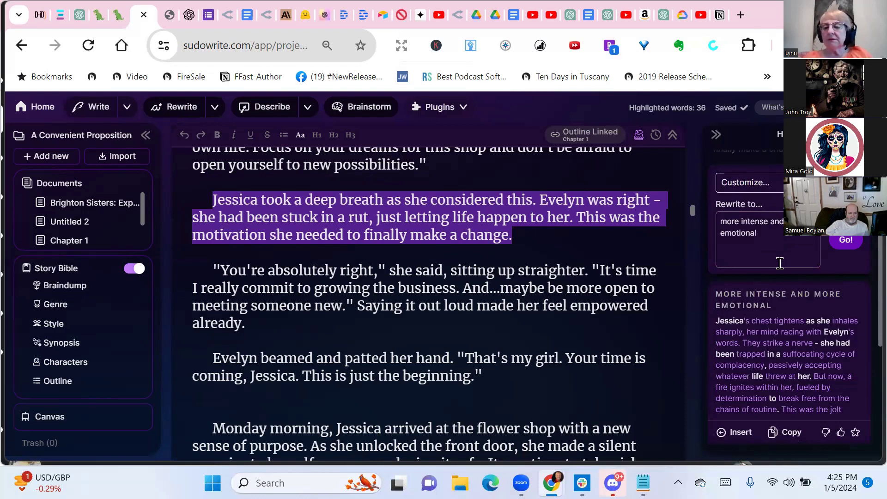
{"action": "scroll", "coordinate": [780, 263], "scroll_direction": "down", "scroll_amount": 3}
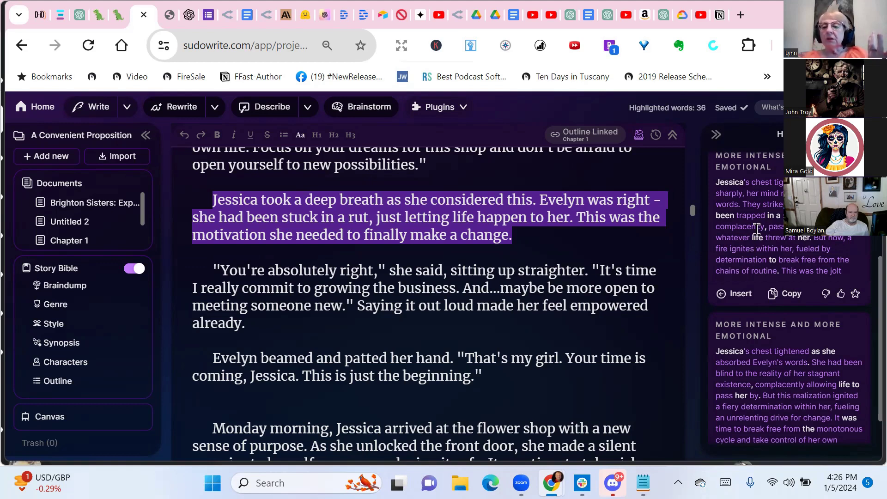
{"action": "scroll", "coordinate": [757, 229], "scroll_direction": "down", "scroll_amount": 1}
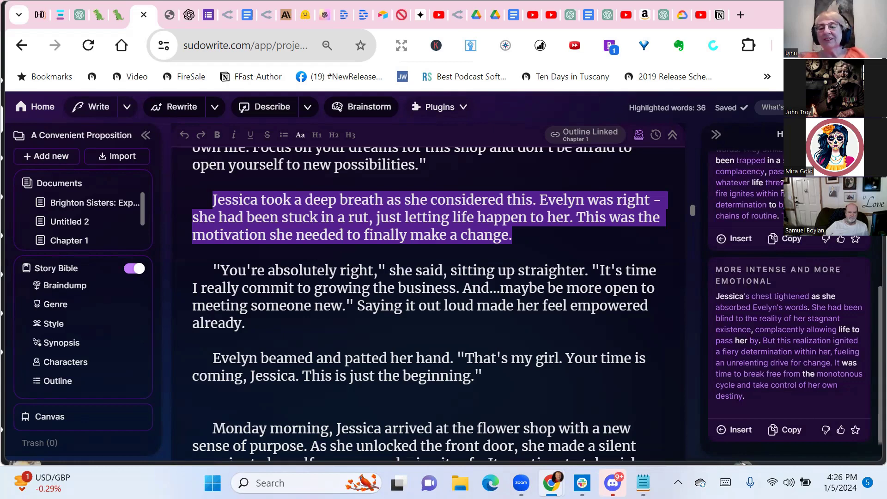
{"action": "scroll", "coordinate": [776, 287], "scroll_direction": "up", "scroll_amount": 3}
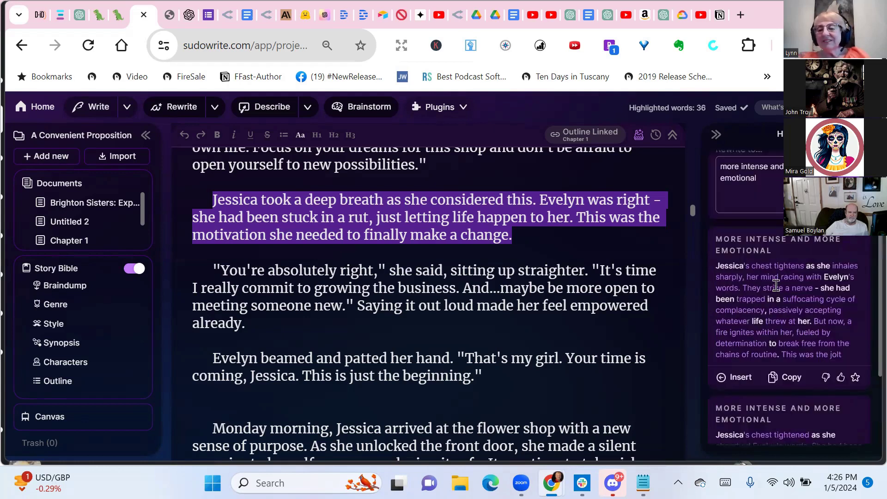
{"action": "scroll", "coordinate": [776, 285], "scroll_direction": "down", "scroll_amount": 2}
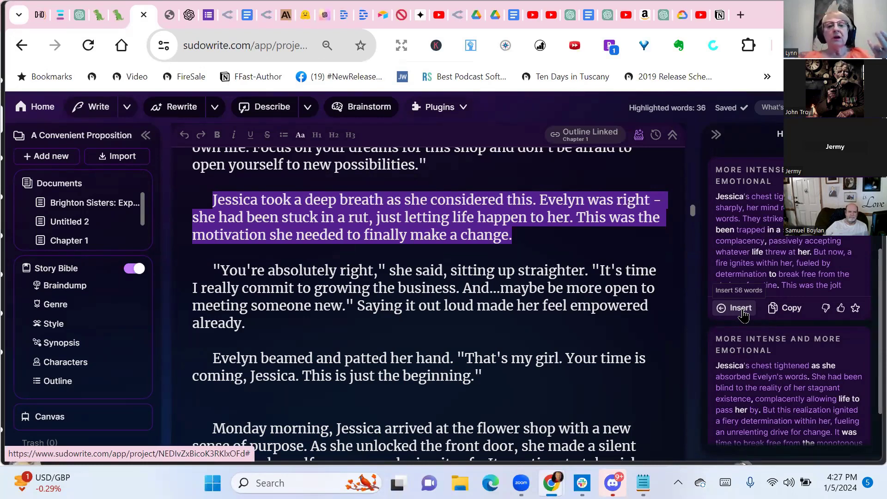
Switch to the KITBASH Brighton 1 page in Notion and compare the opening scenes in the Merged Prose, Best Prose and other columns
{"action": "left_click", "coordinate": [401, 15]}
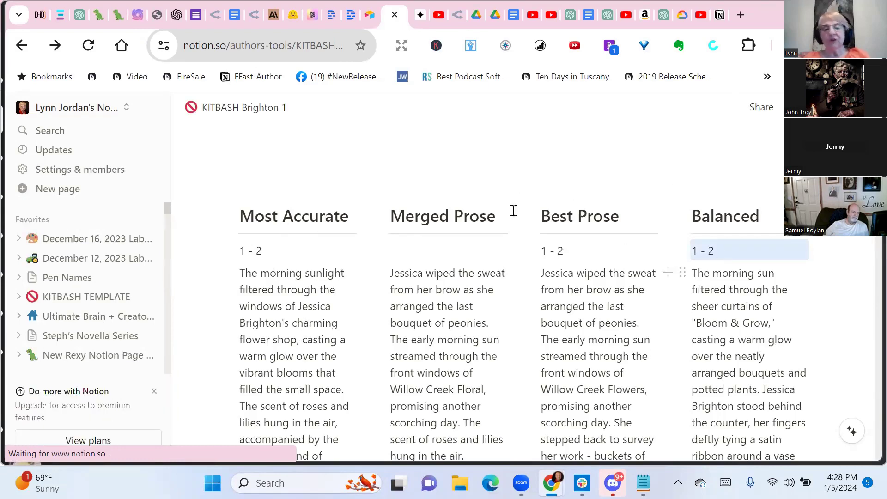
{"action": "scroll", "coordinate": [434, 145], "scroll_direction": "down", "scroll_amount": 1}
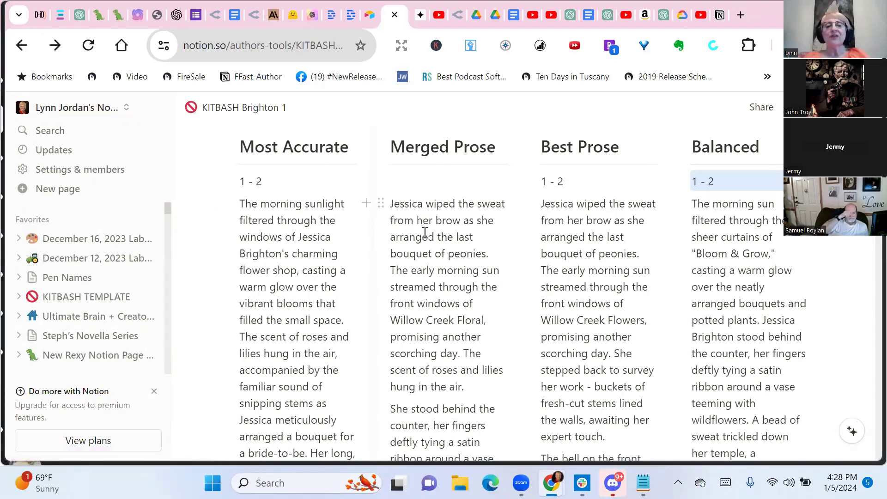
{"action": "scroll", "coordinate": [470, 263], "scroll_direction": "down", "scroll_amount": 5}
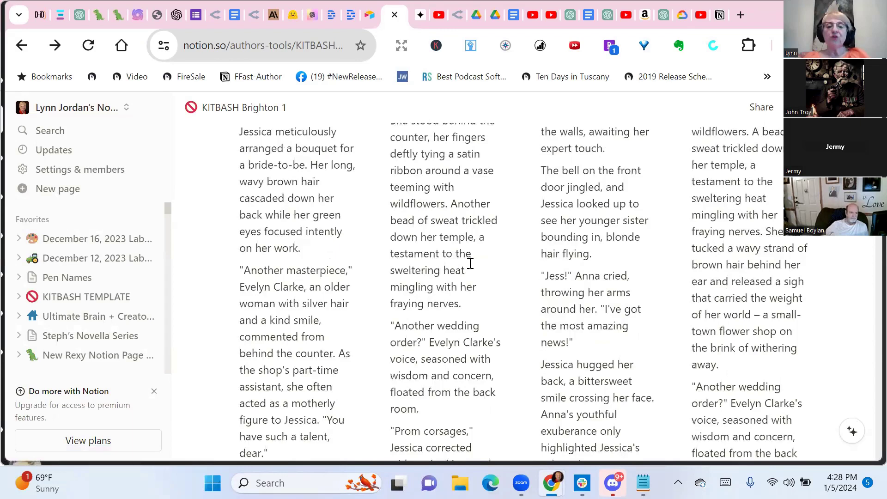
{"action": "scroll", "coordinate": [470, 263], "scroll_direction": "down", "scroll_amount": 3}
{"action": "scroll", "coordinate": [470, 264], "scroll_direction": "down", "scroll_amount": 3}
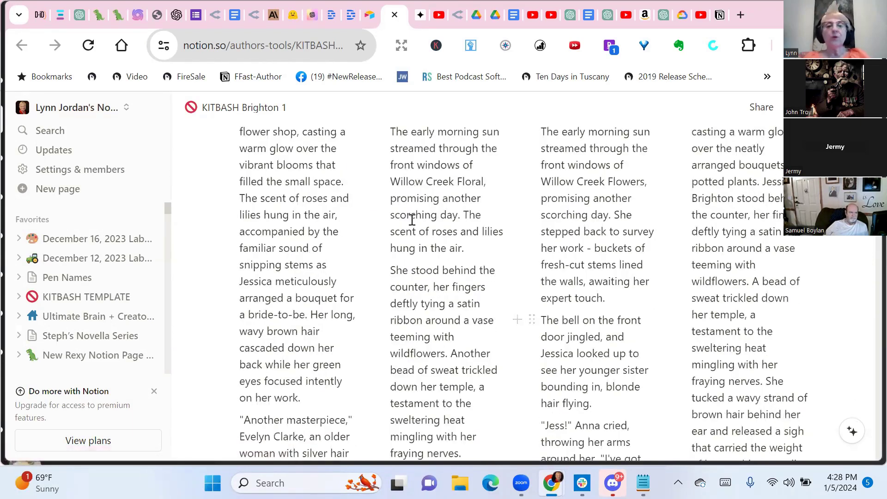
Return to the Chapter 1 draft in Sudowrite and reread the dialogue around the highlighted paragraph
{"action": "left_click", "coordinate": [139, 15]}
{"action": "scroll", "coordinate": [338, 303], "scroll_direction": "up", "scroll_amount": 4}
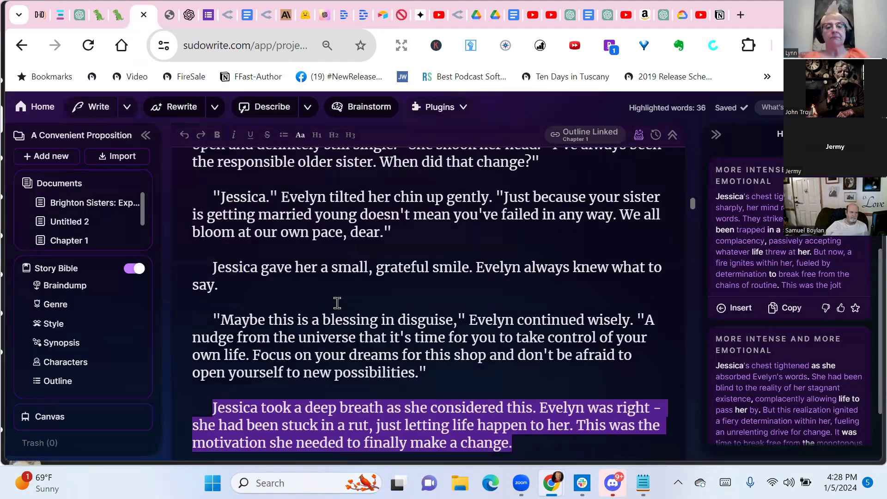
{"action": "scroll", "coordinate": [337, 303], "scroll_direction": "down", "scroll_amount": 4}
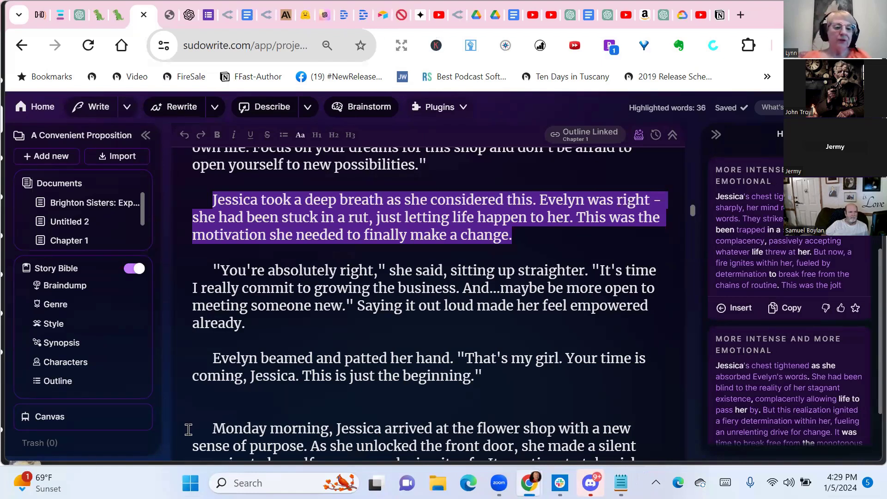
View the version history of the Story Bible's Braindump and close it without restoring anything
{"action": "left_click", "coordinate": [64, 286]}
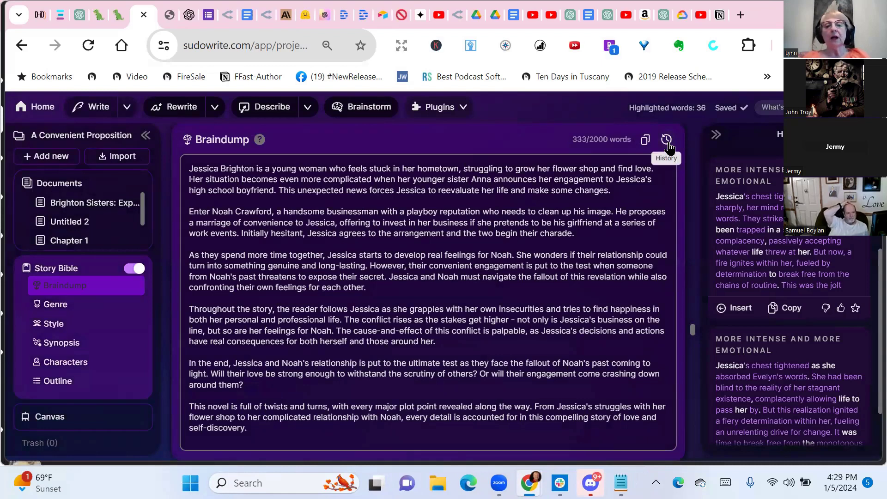
{"action": "left_click", "coordinate": [667, 139]}
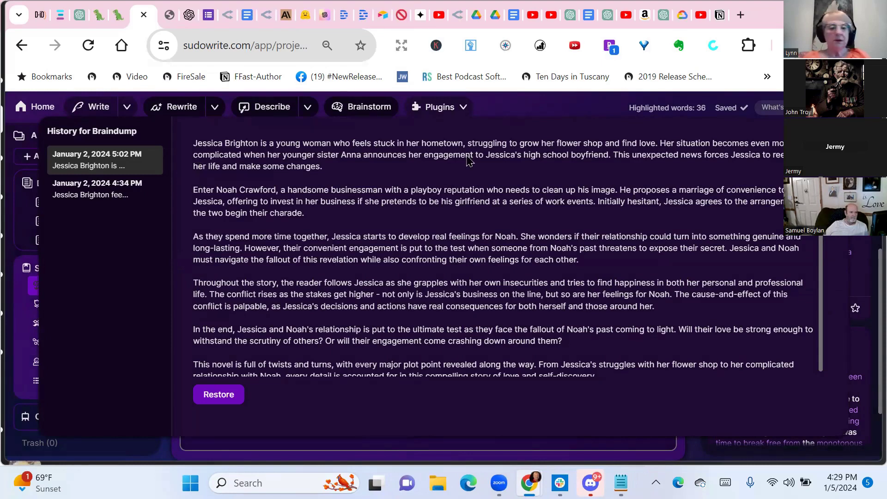
{"action": "key", "text": "Escape"}
Check the Story Bible's Genre and Style sections, and look through the saved versions of the Synopsis
{"action": "left_click", "coordinate": [63, 307]}
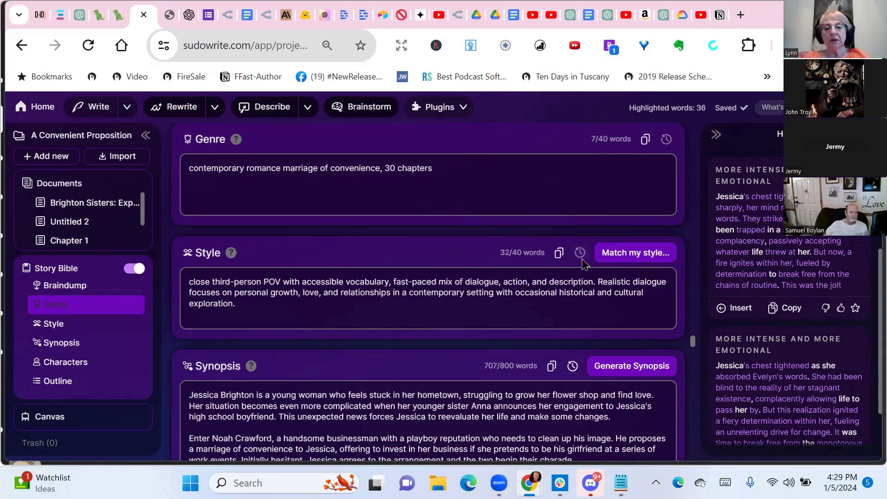
{"action": "scroll", "coordinate": [573, 240], "scroll_direction": "down", "scroll_amount": 3}
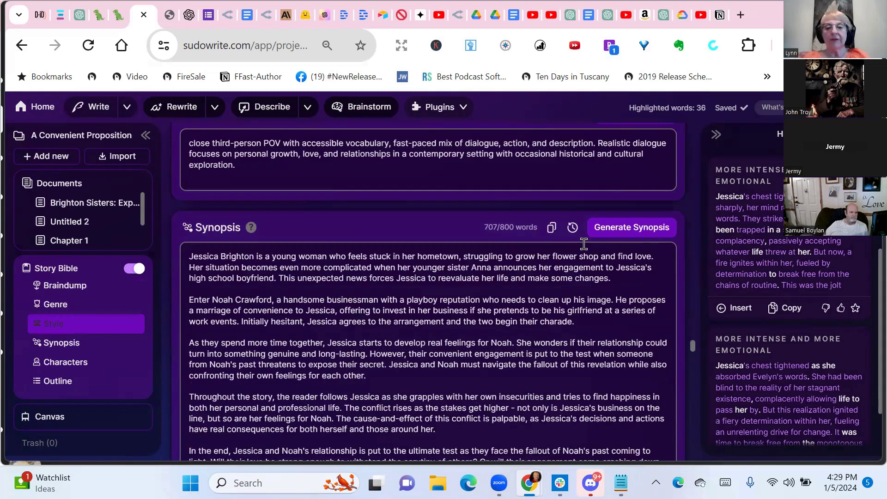
{"action": "left_click", "coordinate": [573, 228]}
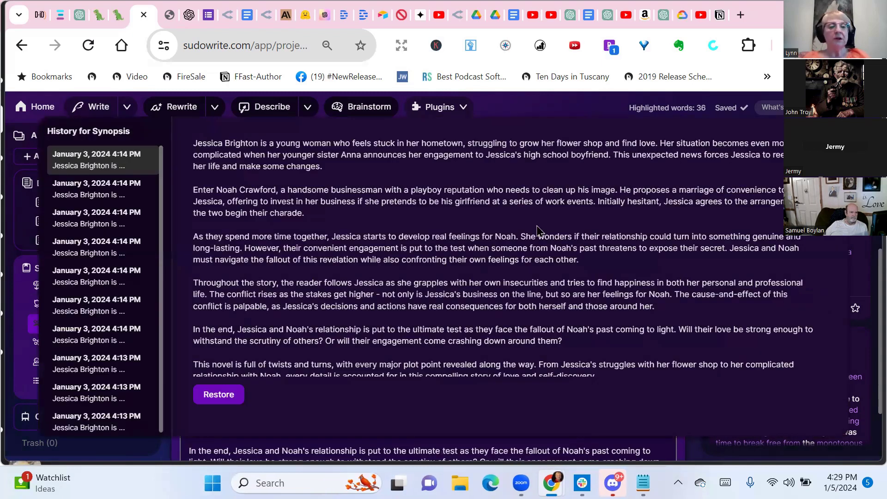
{"action": "scroll", "coordinate": [134, 252], "scroll_direction": "down", "scroll_amount": 1}
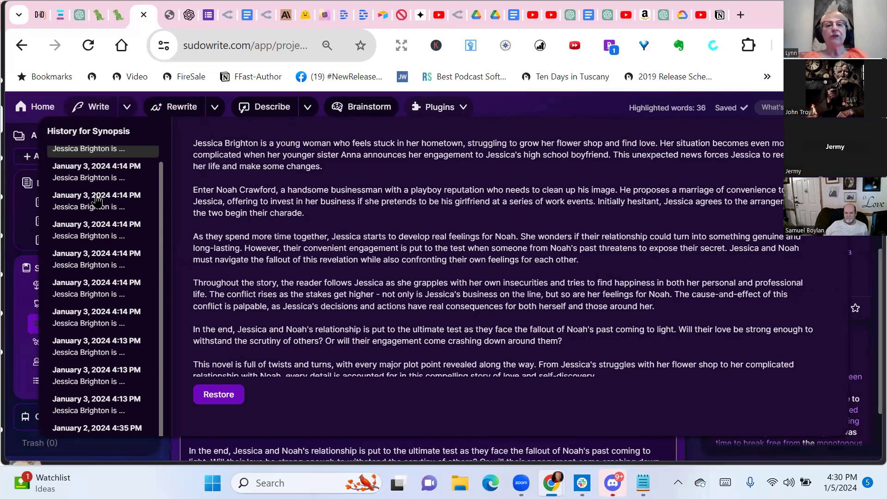
{"action": "key", "text": "Escape"}
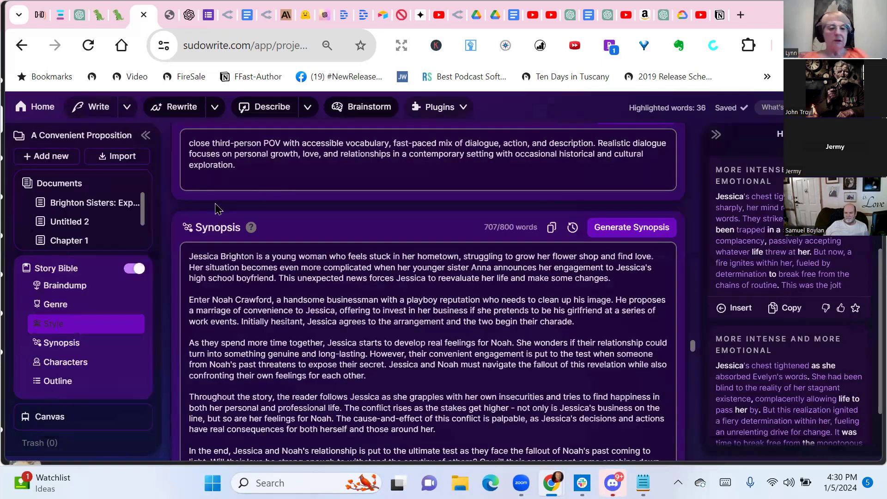
Bring up the Synopsis section's version history again, look through its older entries and close it
{"action": "left_click", "coordinate": [60, 347]}
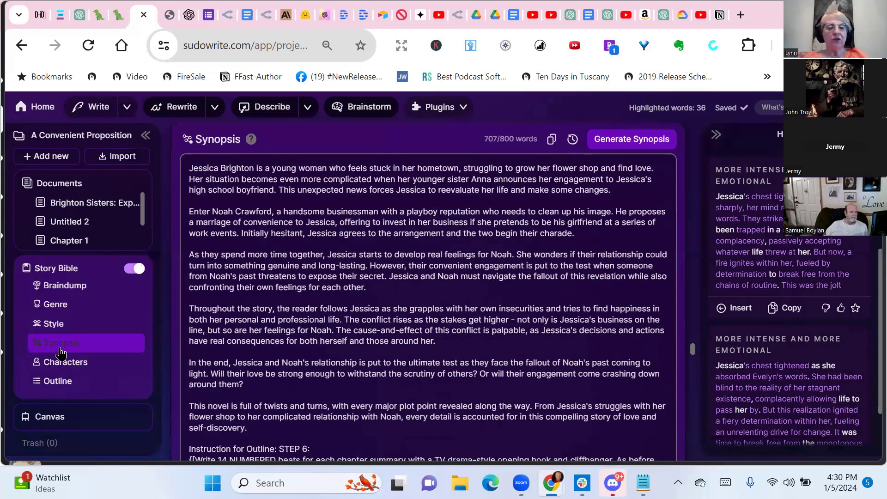
{"action": "left_click", "coordinate": [581, 143]}
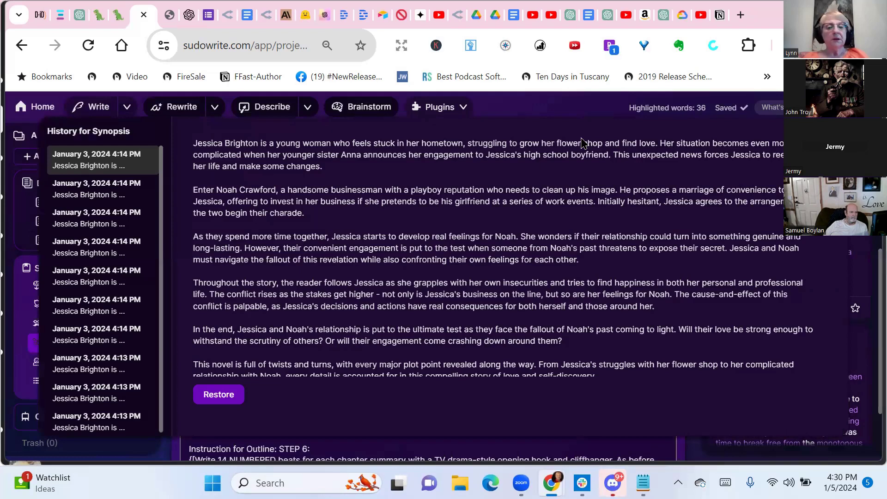
{"action": "scroll", "coordinate": [91, 204], "scroll_direction": "down", "scroll_amount": 1}
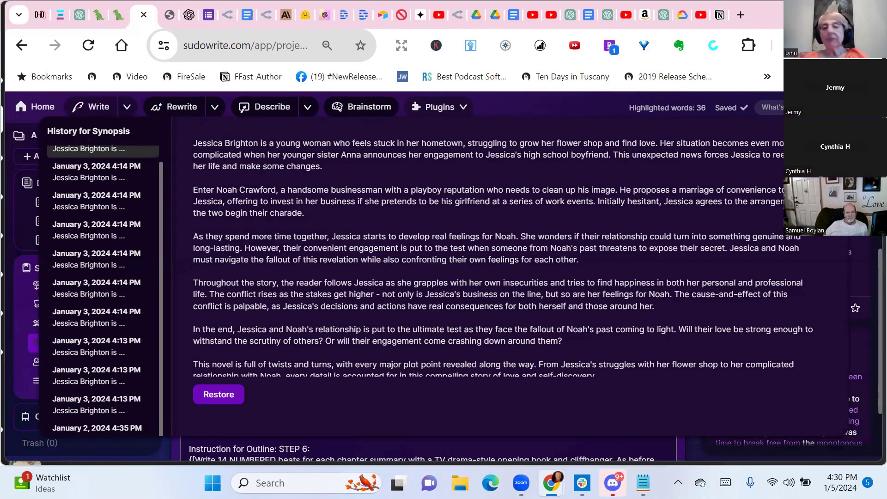
{"action": "key", "text": "Escape"}
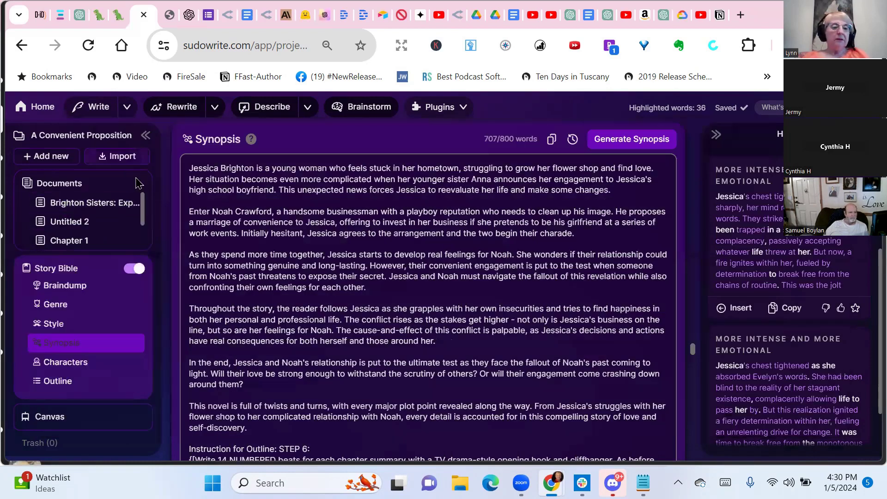
Look through the version history of the Story Bible's Characters section and close it
{"action": "left_click", "coordinate": [70, 364]}
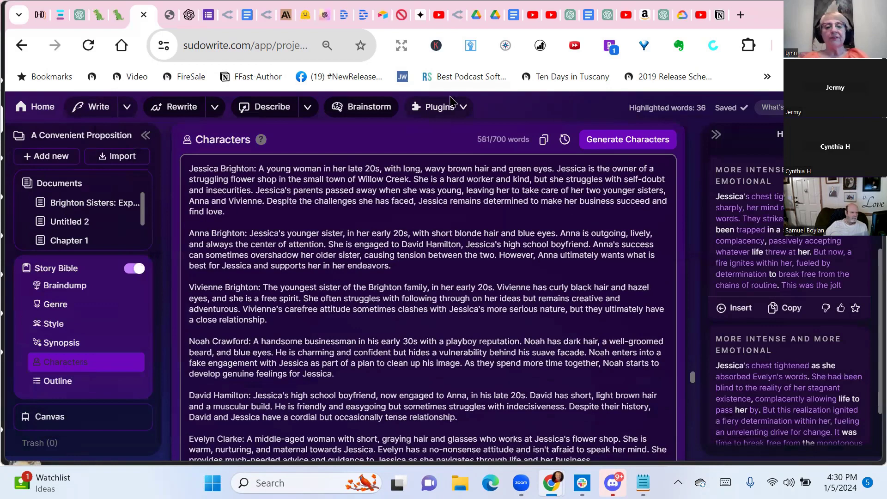
{"action": "left_click", "coordinate": [565, 139]}
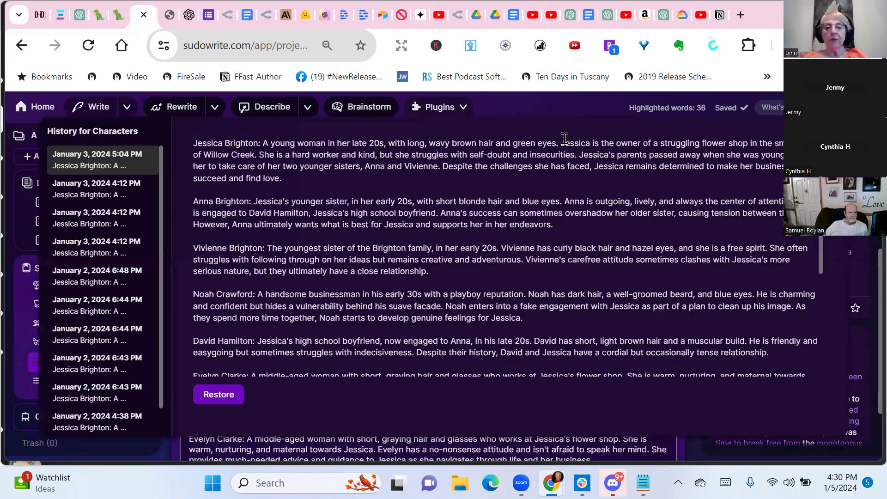
{"action": "scroll", "coordinate": [79, 195], "scroll_direction": "down", "scroll_amount": 1}
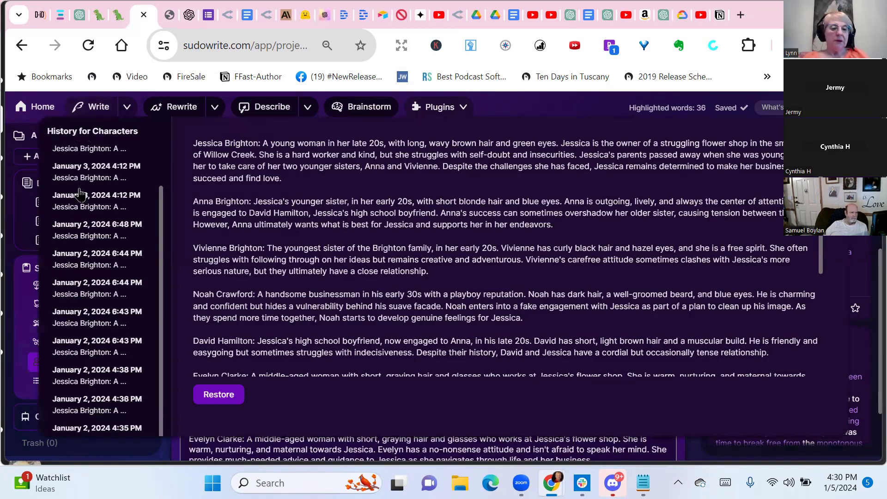
{"action": "scroll", "coordinate": [79, 195], "scroll_direction": "up", "scroll_amount": 1}
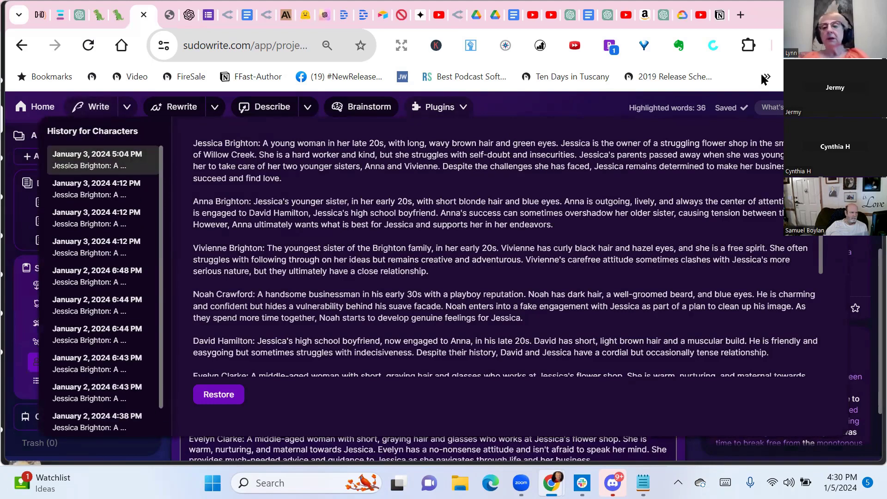
{"action": "left_click", "coordinate": [6, 198]}
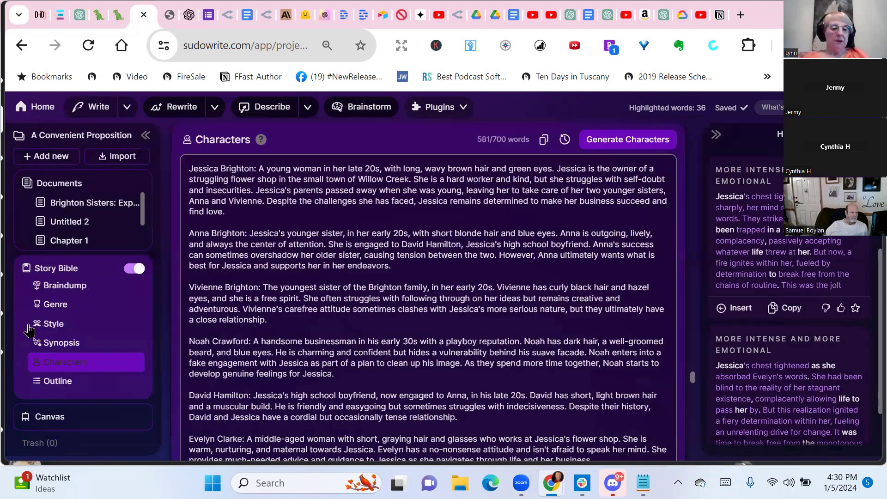
Review the Chapter 1 and Chapter 2 beats in the Story Bible's Outline
{"action": "left_click", "coordinate": [59, 382]}
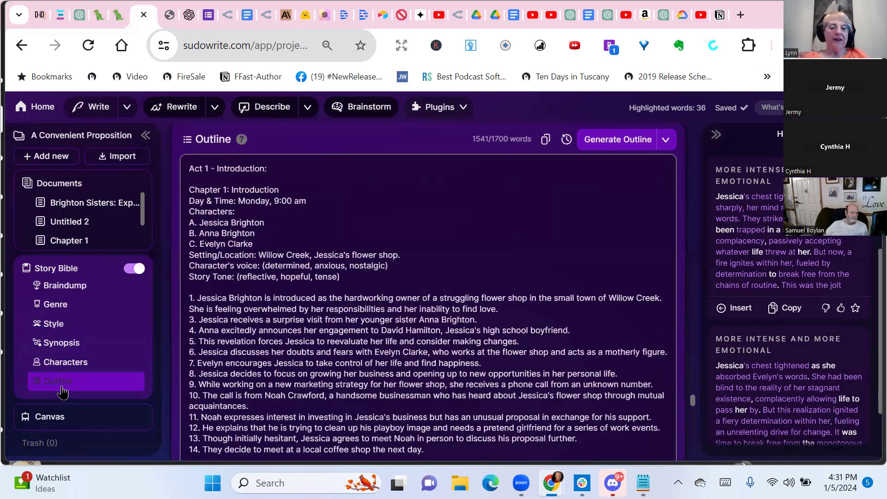
{"action": "scroll", "coordinate": [439, 277], "scroll_direction": "down", "scroll_amount": 3}
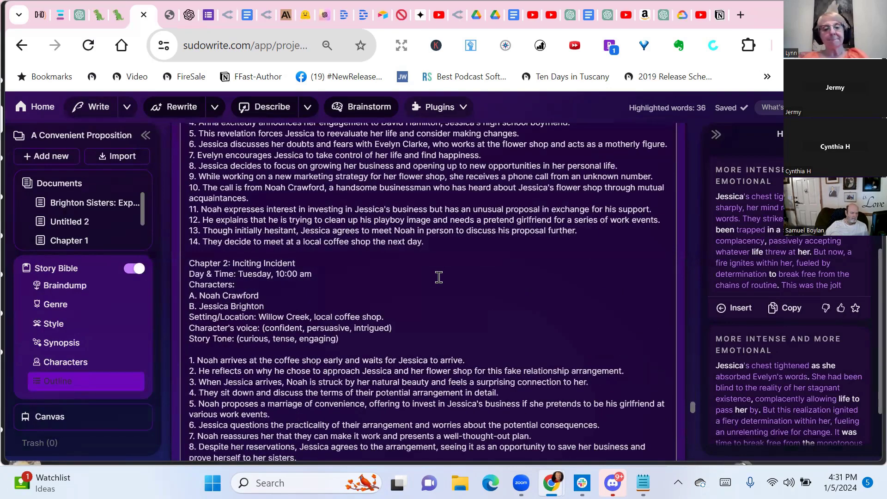
{"action": "scroll", "coordinate": [573, 208], "scroll_direction": "up", "scroll_amount": 3}
Browse the Outline's version history down to the early January 3, 2024 entries and close it without restoring anything
{"action": "key", "text": "alt+Left"}
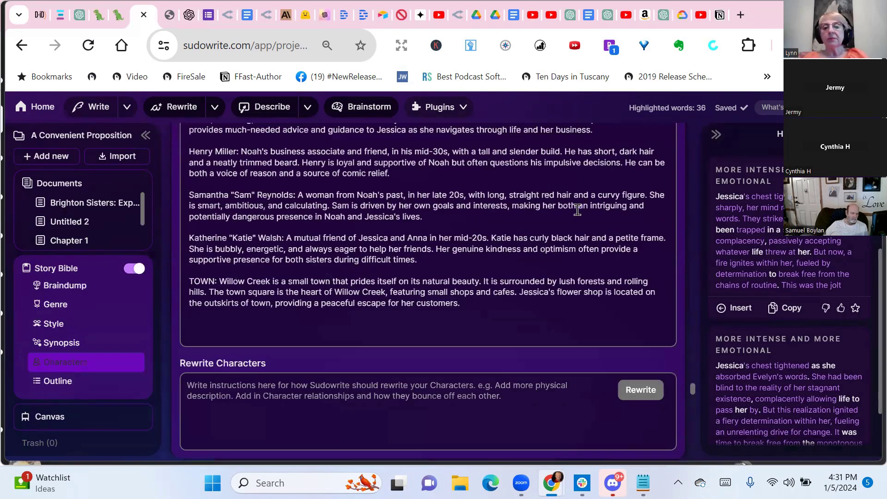
{"action": "scroll", "coordinate": [551, 297], "scroll_direction": "down", "scroll_amount": 5}
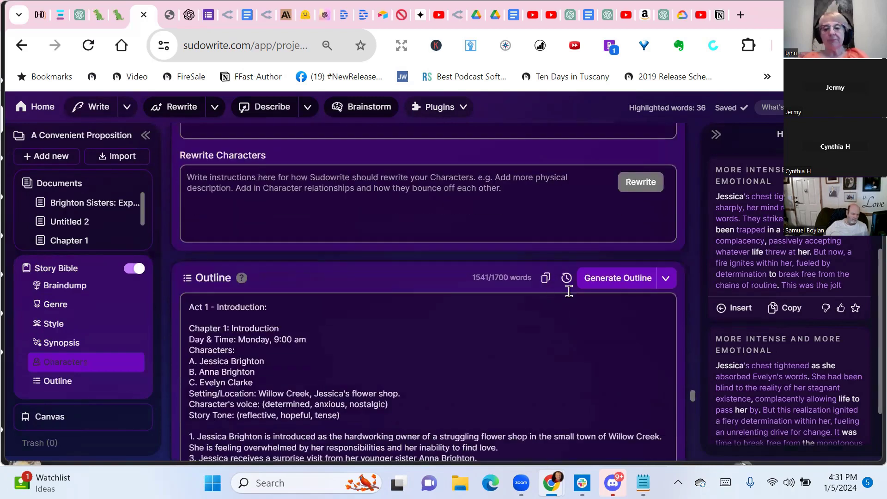
{"action": "left_click", "coordinate": [564, 277]}
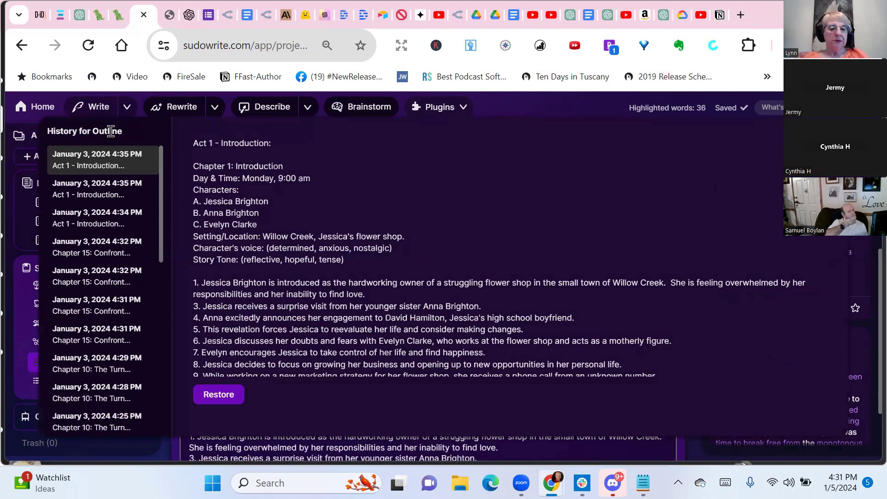
{"action": "scroll", "coordinate": [112, 226], "scroll_direction": "down", "scroll_amount": 8}
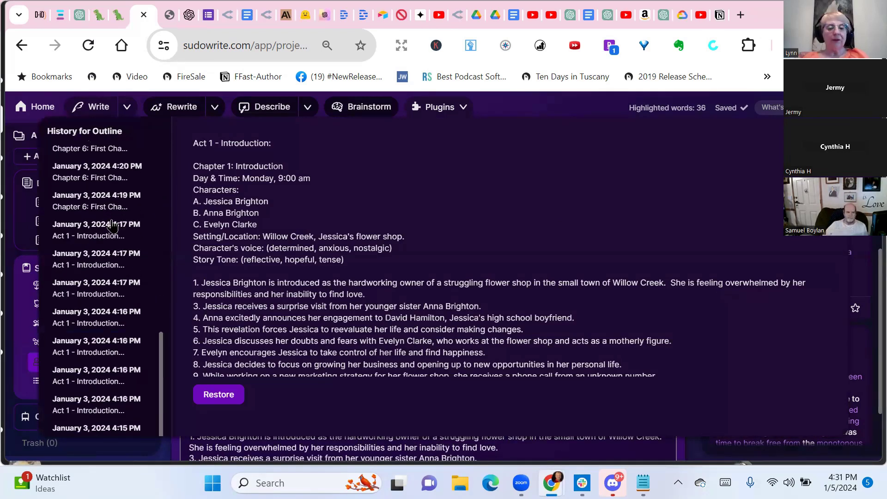
{"action": "scroll", "coordinate": [112, 226], "scroll_direction": "up", "scroll_amount": 10}
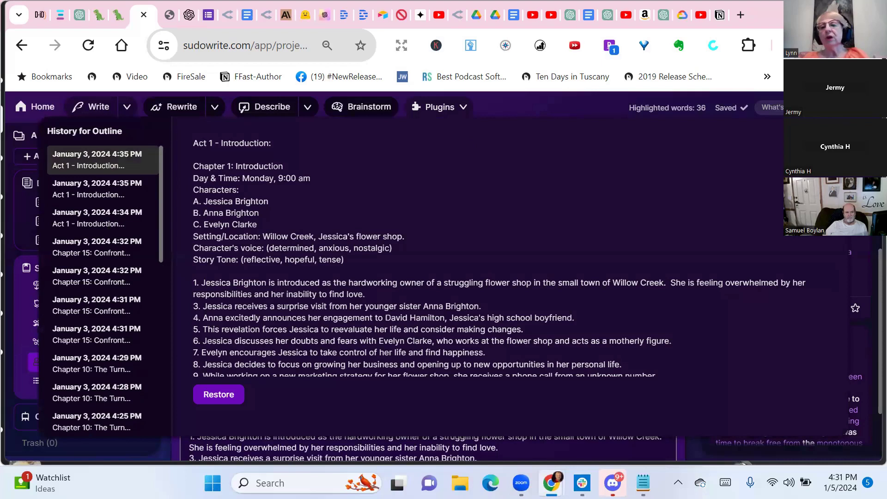
{"action": "left_click", "coordinate": [553, 219]}
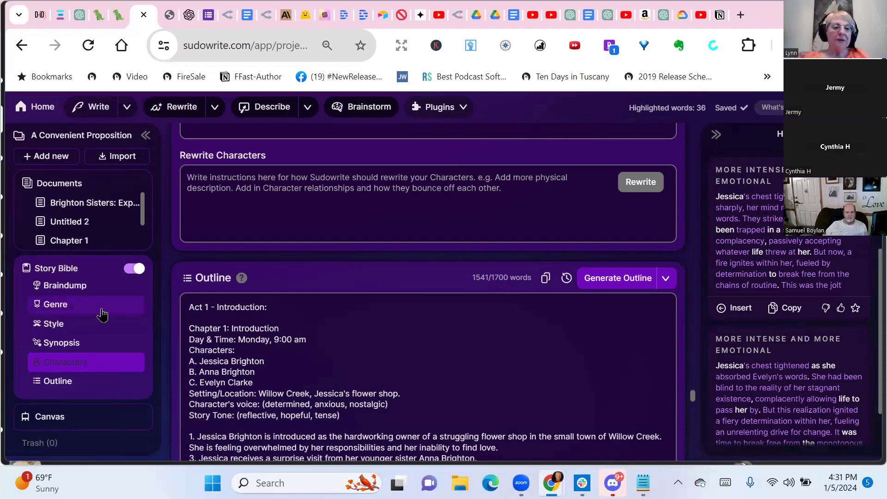
Open the Chapter 1 - Good document and go to the highlighted paragraph about considering the advice to take control of life
{"action": "mouse_move", "coordinate": [97, 225]}
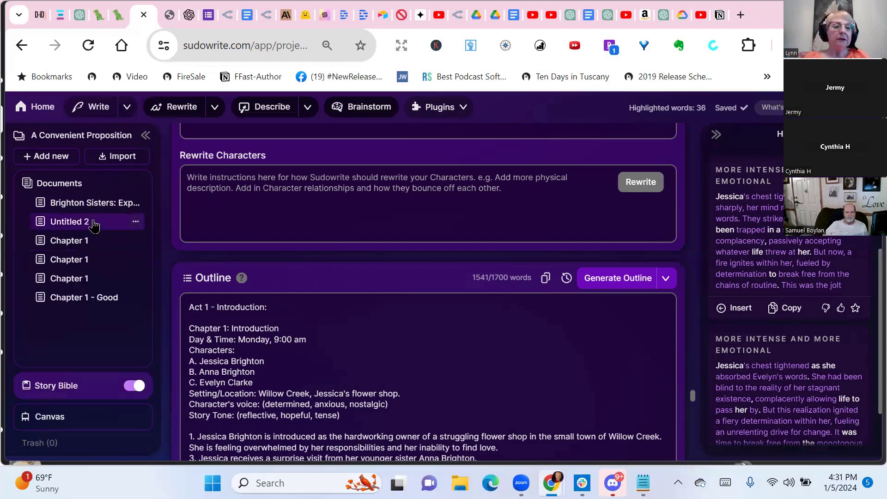
{"action": "left_click", "coordinate": [52, 301]}
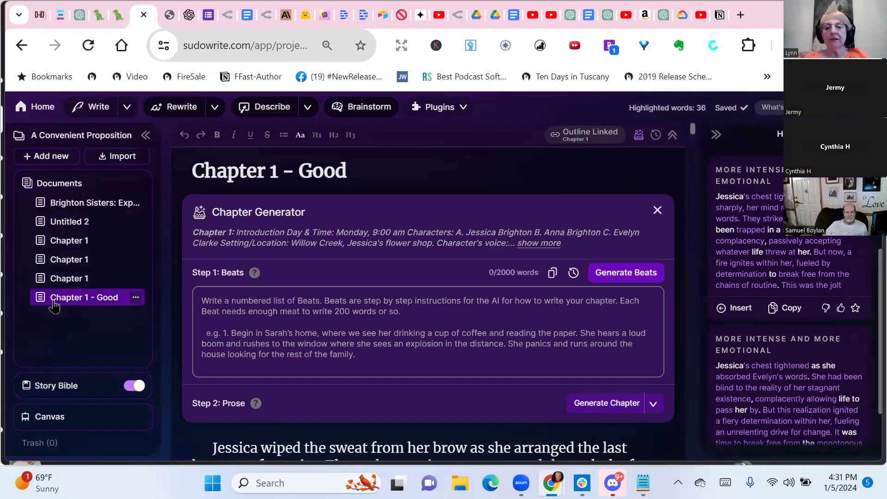
{"action": "scroll", "coordinate": [393, 194], "scroll_direction": "down", "scroll_amount": 5}
{"action": "scroll", "coordinate": [394, 194], "scroll_direction": "up", "scroll_amount": 3}
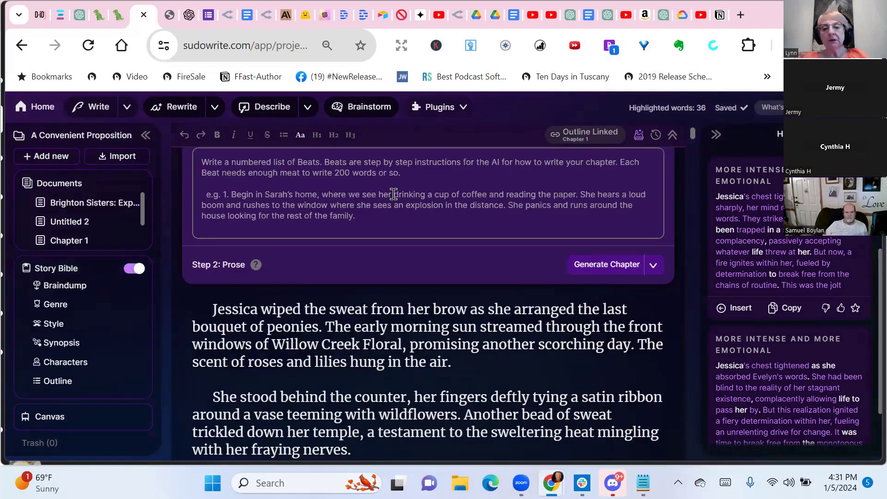
{"action": "scroll", "coordinate": [394, 194], "scroll_direction": "down", "scroll_amount": 15}
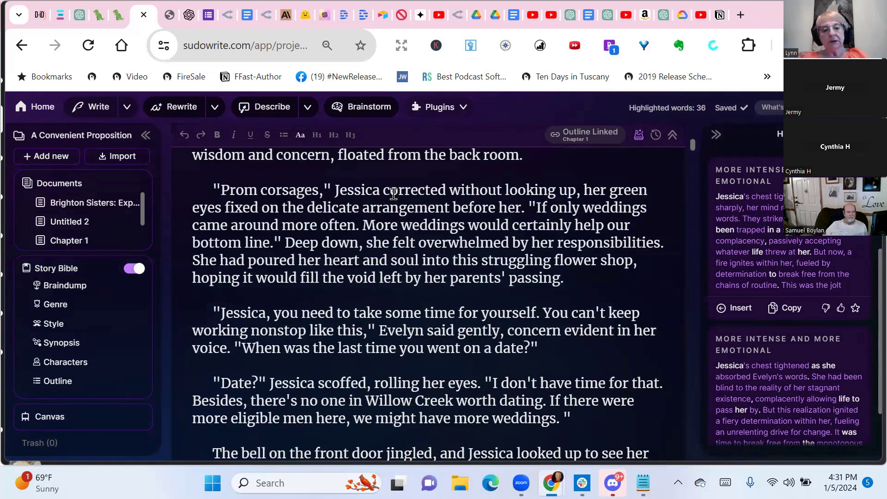
{"action": "scroll", "coordinate": [394, 194], "scroll_direction": "down", "scroll_amount": 15}
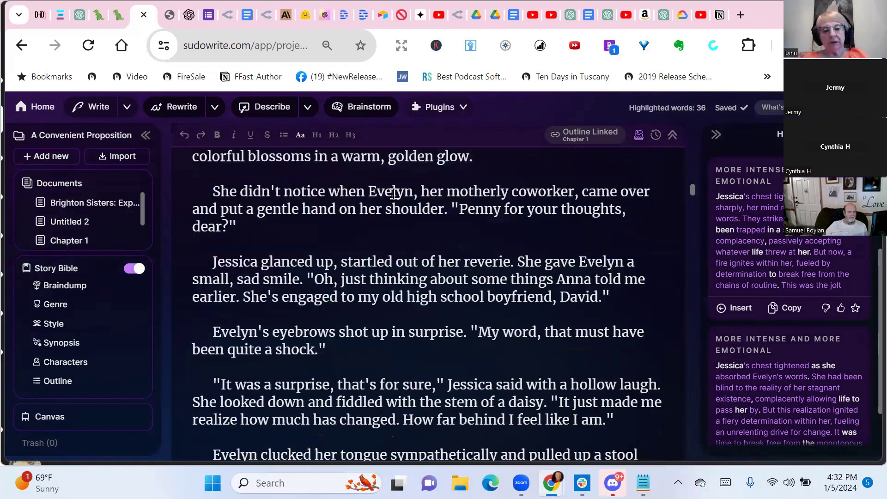
{"action": "scroll", "coordinate": [393, 194], "scroll_direction": "down", "scroll_amount": 5}
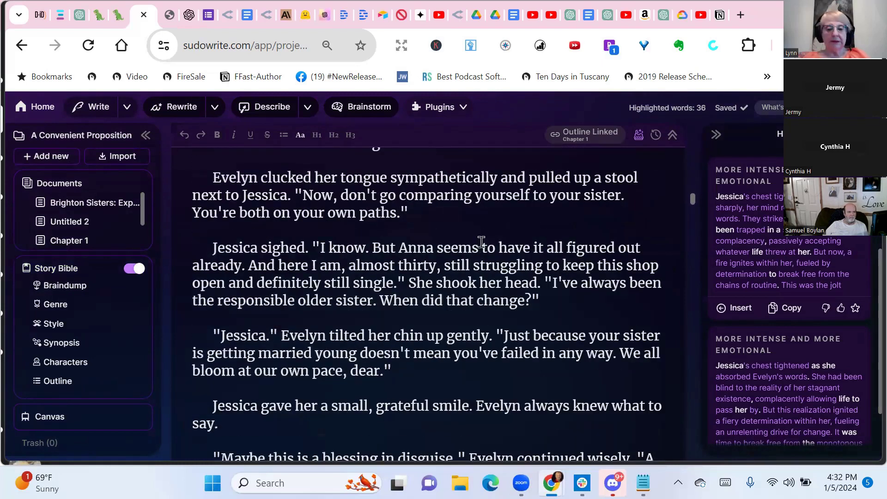
{"action": "scroll", "coordinate": [475, 243], "scroll_direction": "down", "scroll_amount": 3}
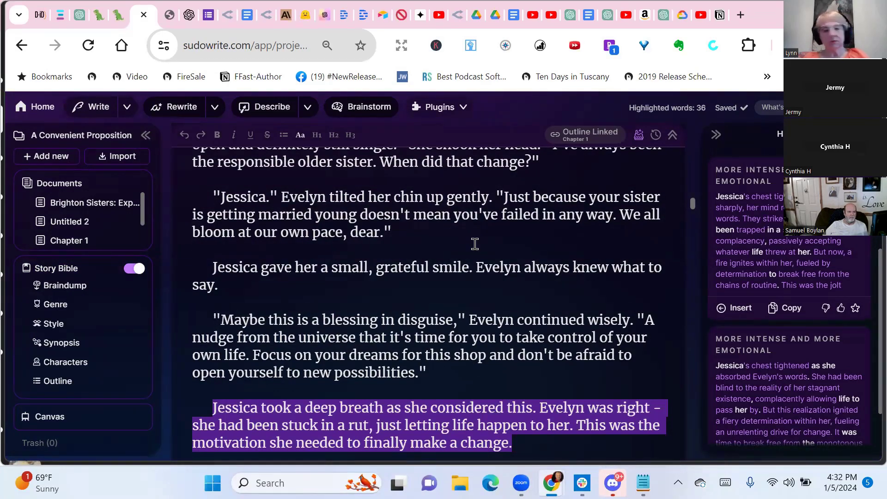
{"action": "scroll", "coordinate": [286, 272], "scroll_direction": "down", "scroll_amount": 3}
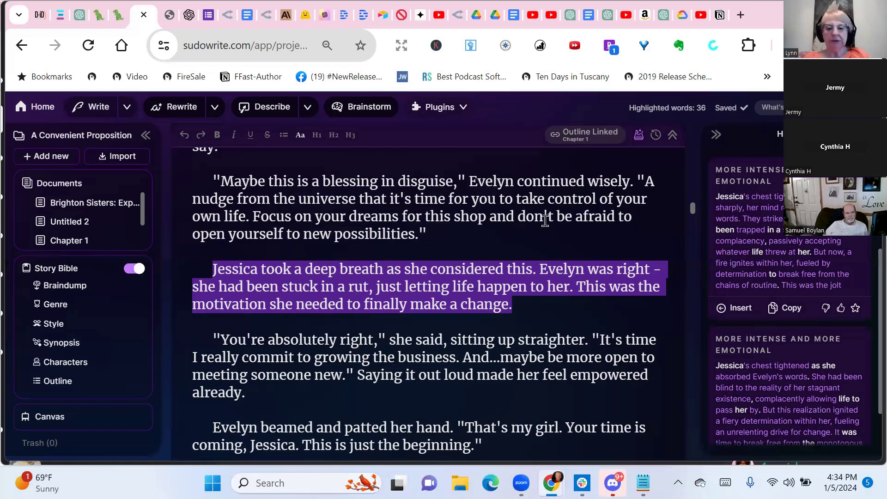
Replace the highlighted paragraph with the first "more intense and more emotional" rewrite, the one ending in "This was the jolt"
{"action": "scroll", "coordinate": [538, 226], "scroll_direction": "down", "scroll_amount": 3}
{"action": "scroll", "coordinate": [538, 226], "scroll_direction": "up", "scroll_amount": 3}
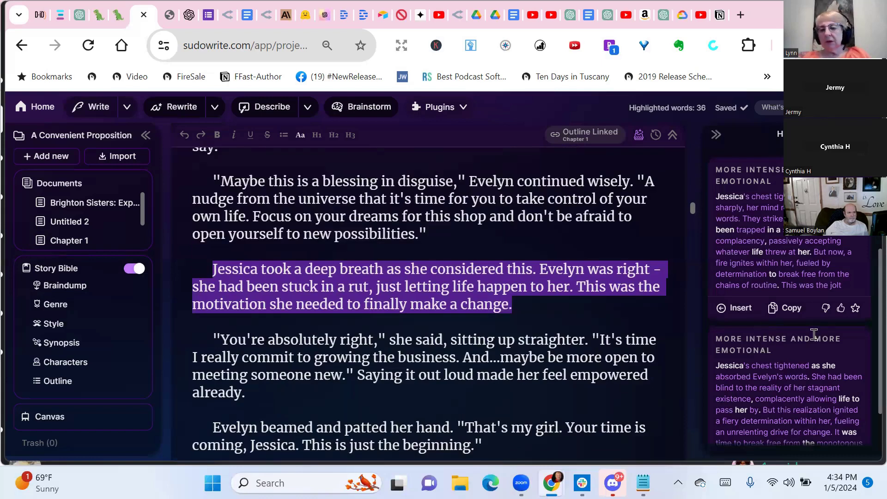
{"action": "scroll", "coordinate": [815, 334], "scroll_direction": "down", "scroll_amount": 2}
{"action": "scroll", "coordinate": [814, 334], "scroll_direction": "up", "scroll_amount": 3}
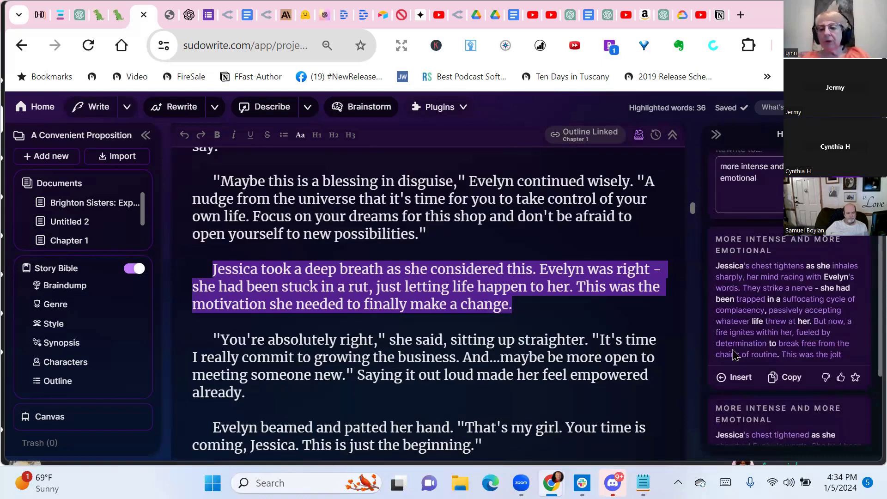
{"action": "left_click", "coordinate": [741, 378]}
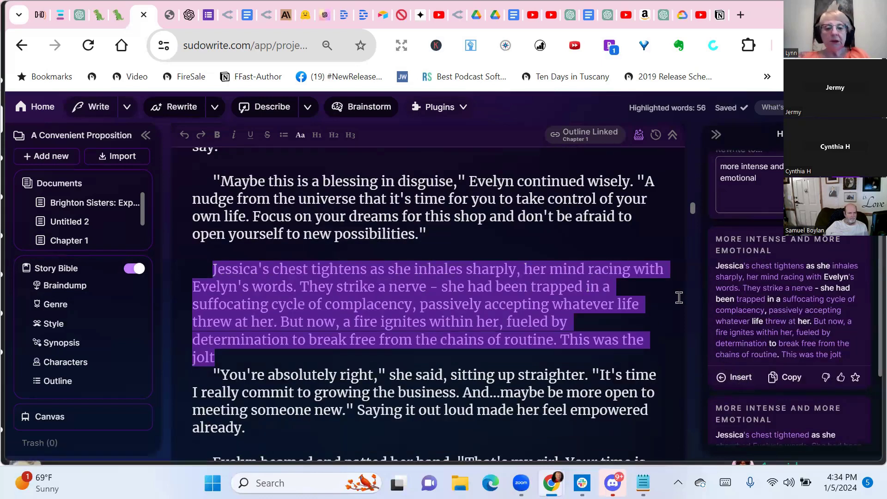
Complete the inserted paragraph's last sentence with "she needed." and add a blank line after it
{"action": "left_click", "coordinate": [275, 352]}
{"action": "type", "text": "she"}
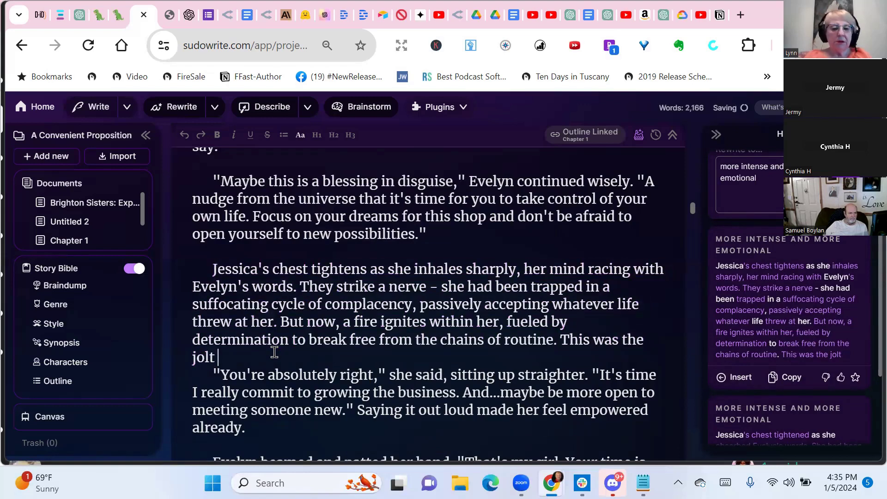
{"action": "type", "text": " needed."}
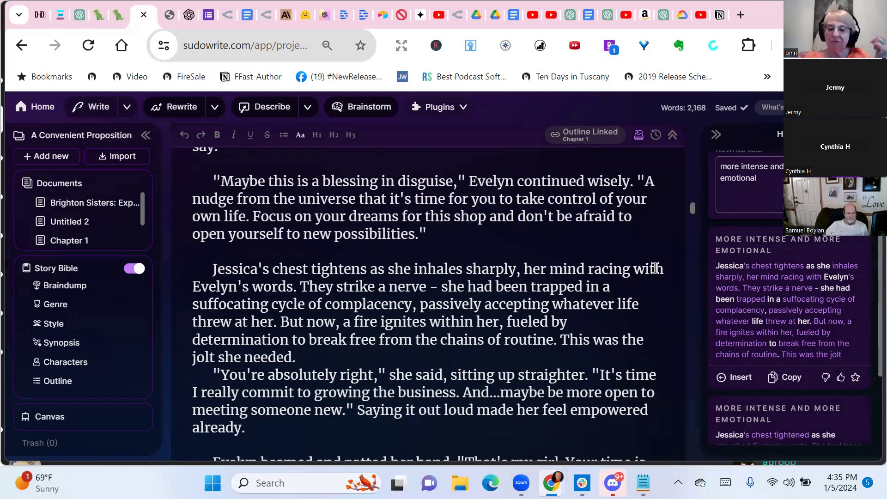
{"action": "key", "text": "Return"}
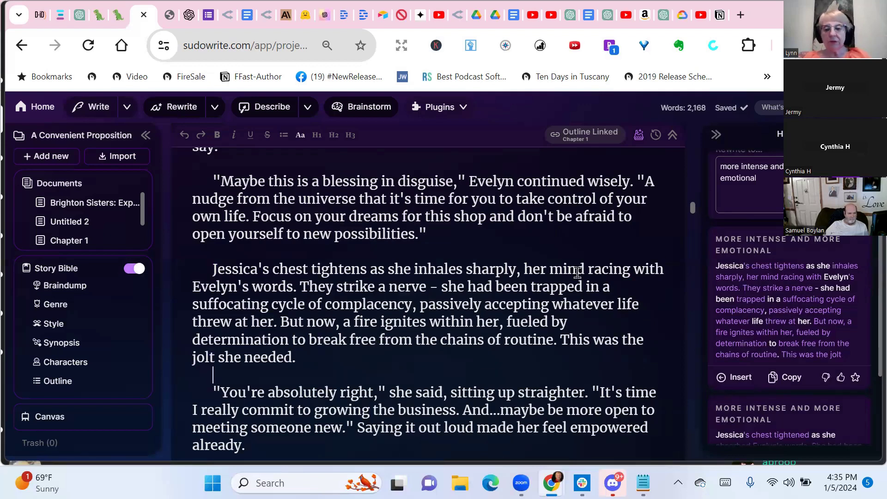
Run the Developmental Editing Rewriter plugin on the chapter text from the opening paragraph through "This is just the beginning."
{"action": "scroll", "coordinate": [577, 272], "scroll_direction": "down", "scroll_amount": 6}
{"action": "scroll", "coordinate": [577, 272], "scroll_direction": "up", "scroll_amount": 15}
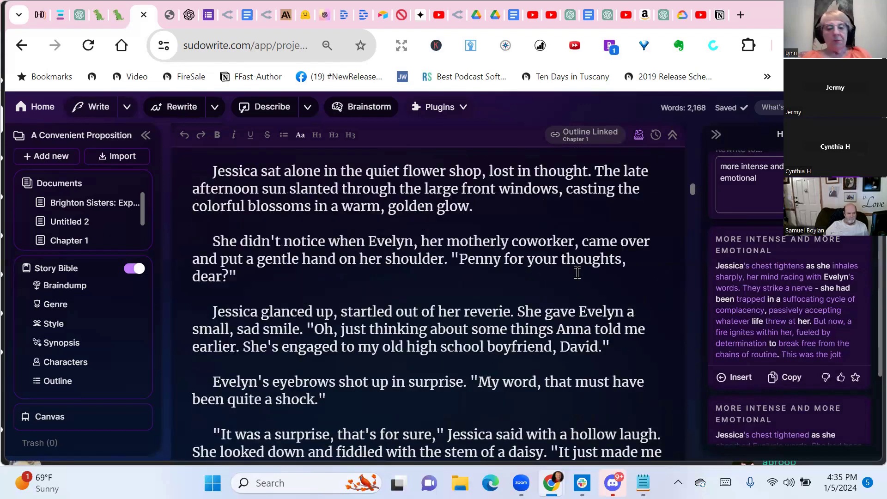
{"action": "scroll", "coordinate": [577, 272], "scroll_direction": "up", "scroll_amount": 10}
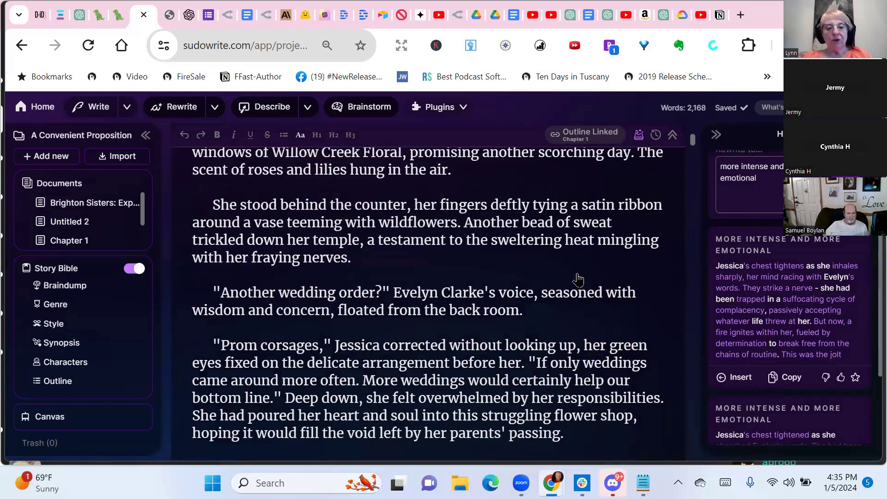
{"action": "scroll", "coordinate": [578, 273], "scroll_direction": "down", "scroll_amount": 5}
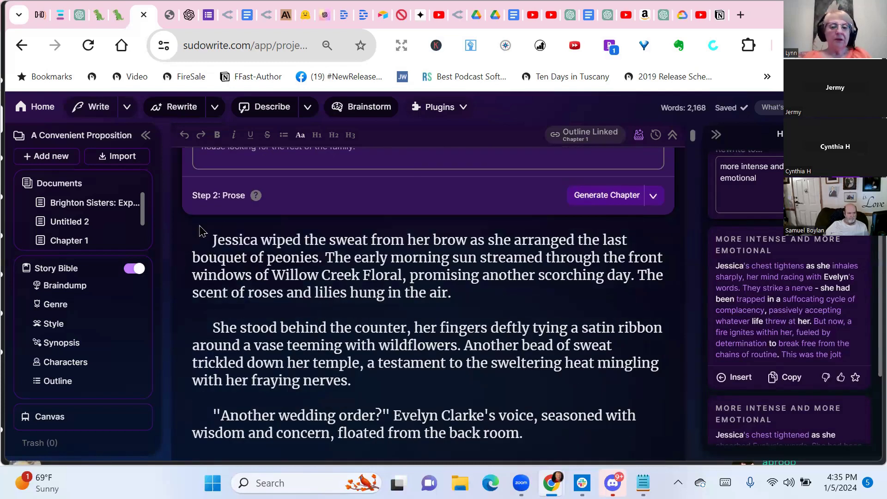
{"action": "scroll", "coordinate": [346, 333], "scroll_direction": "down", "scroll_amount": 13}
{"action": "left_click_drag", "start_coordinate": [200, 236], "coordinate": [469, 412]}
{"action": "scroll", "coordinate": [394, 348], "scroll_direction": "down", "scroll_amount": 8}
{"action": "scroll", "coordinate": [410, 350], "scroll_direction": "down", "scroll_amount": 3}
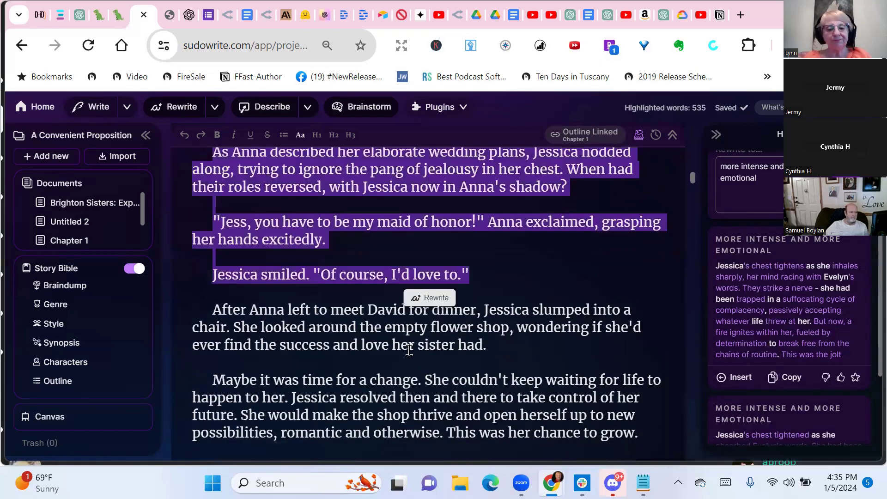
{"action": "scroll", "coordinate": [410, 351], "scroll_direction": "down", "scroll_amount": 3}
{"action": "left_click_drag", "start_coordinate": [409, 351], "coordinate": [515, 378]}
{"action": "scroll", "coordinate": [456, 309], "scroll_direction": "down", "scroll_amount": 3}
{"action": "scroll", "coordinate": [456, 309], "scroll_direction": "down", "scroll_amount": 6}
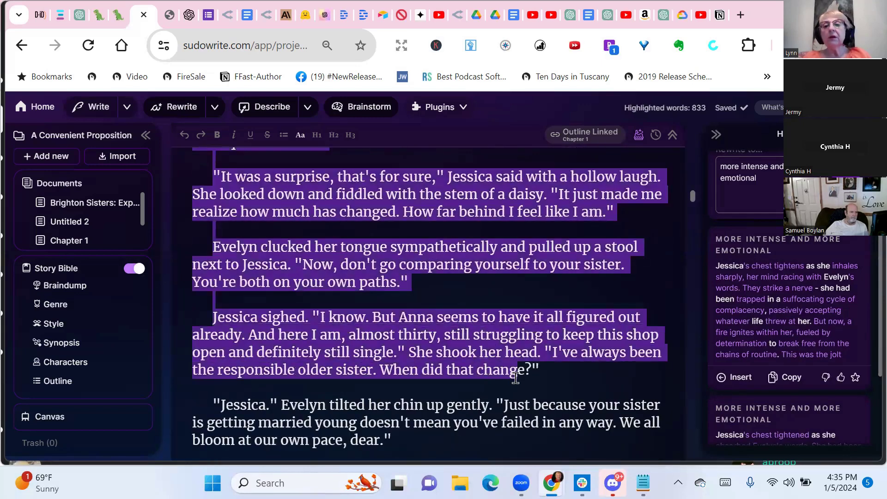
{"action": "scroll", "coordinate": [516, 378], "scroll_direction": "down", "scroll_amount": 2}
{"action": "scroll", "coordinate": [515, 378], "scroll_direction": "down", "scroll_amount": 3}
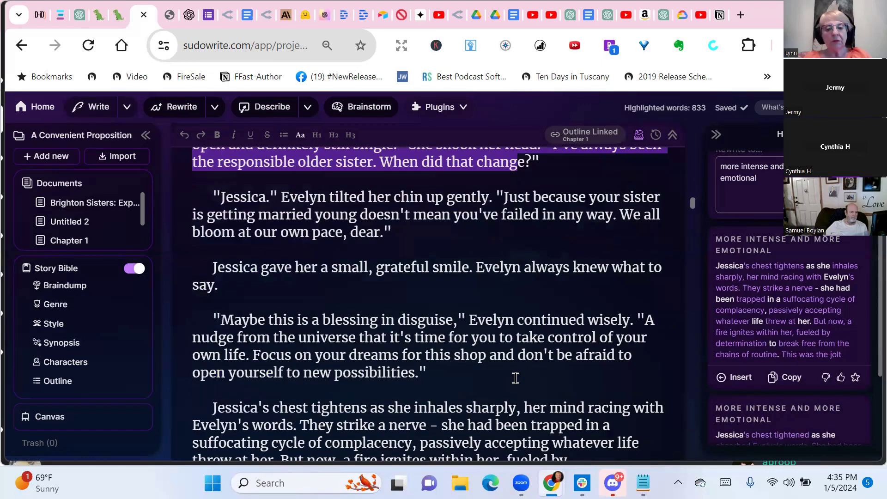
{"action": "left_click_drag", "start_coordinate": [513, 376], "coordinate": [494, 381]}
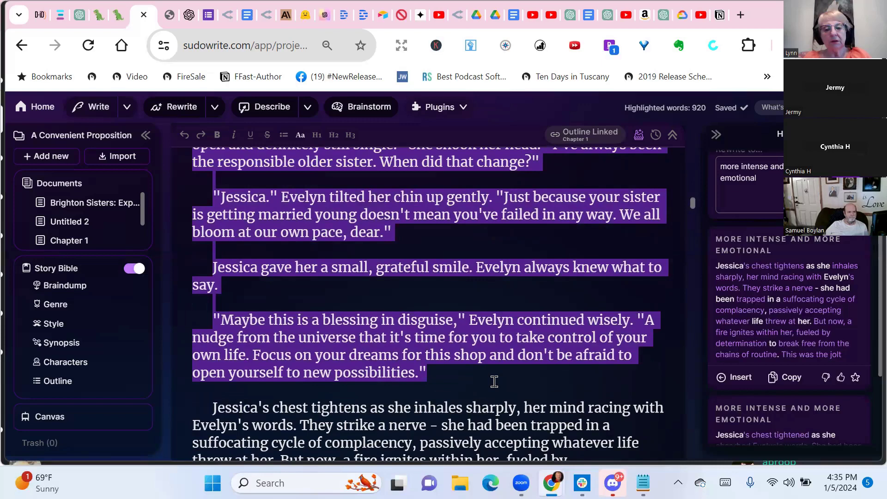
{"action": "scroll", "coordinate": [494, 382], "scroll_direction": "down", "scroll_amount": 9}
{"action": "left_click_drag", "start_coordinate": [495, 372], "coordinate": [574, 238]}
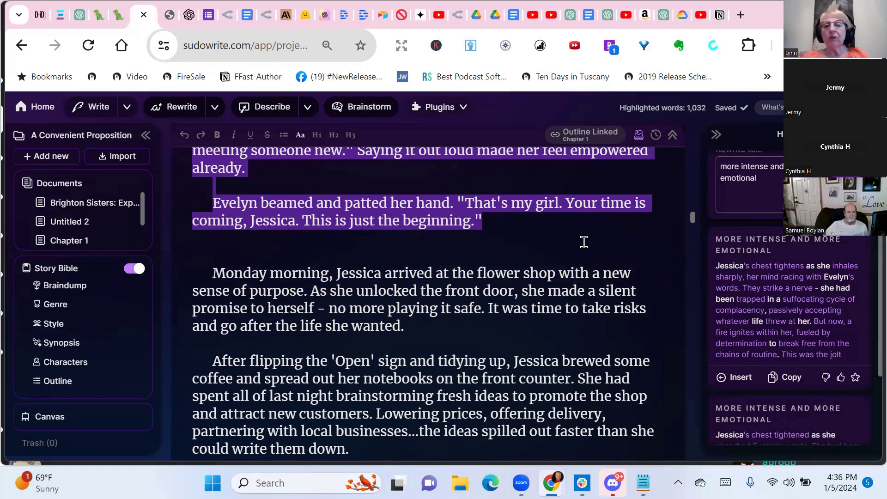
{"action": "left_click", "coordinate": [442, 108]}
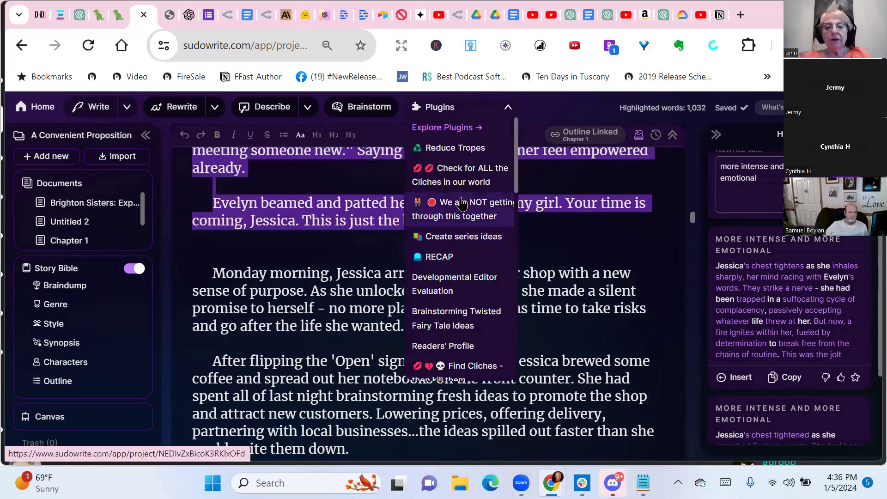
{"action": "scroll", "coordinate": [462, 203], "scroll_direction": "down", "scroll_amount": 2}
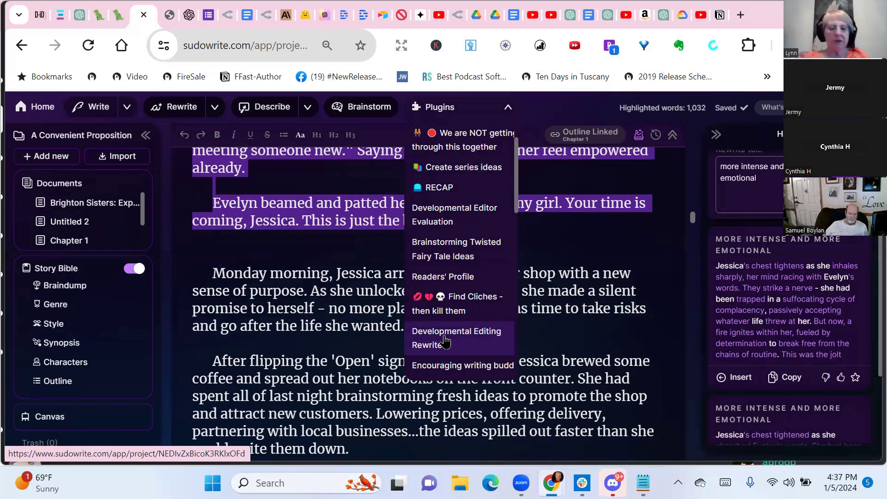
{"action": "left_click", "coordinate": [445, 342]}
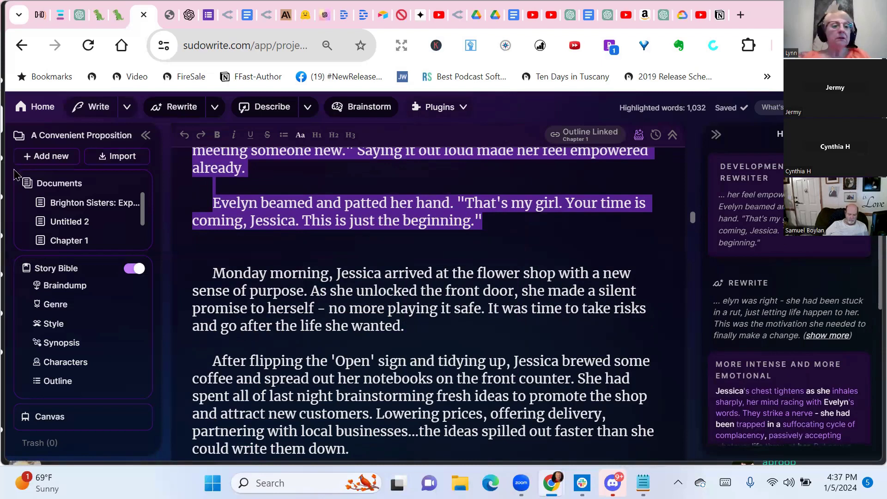
Look at the Brighton Sisters: Expanded Character List document and return to Chapter 1 - Good without renaming it
{"action": "left_click", "coordinate": [46, 269]}
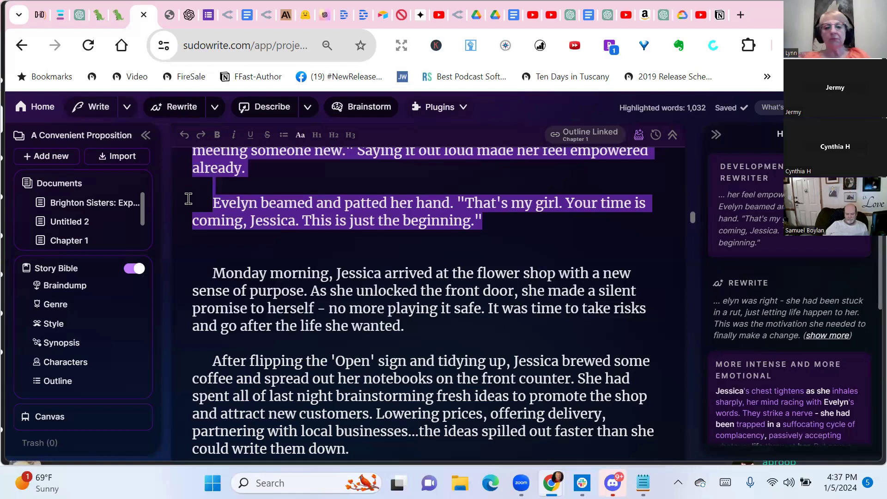
{"action": "mouse_move", "coordinate": [97, 197]}
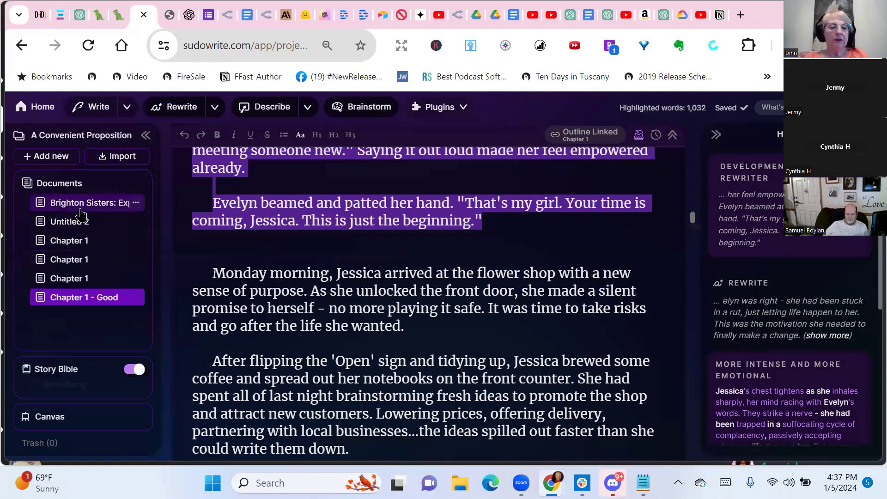
{"action": "left_click", "coordinate": [83, 199]}
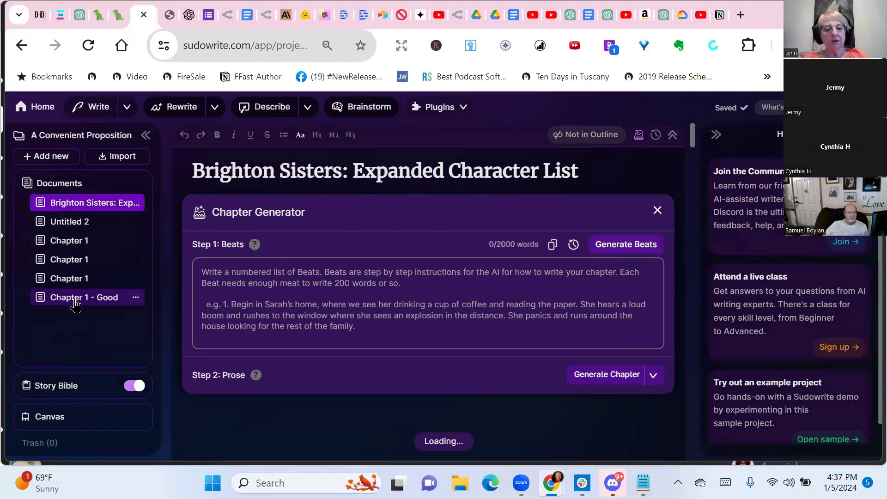
{"action": "double_click", "coordinate": [75, 298]}
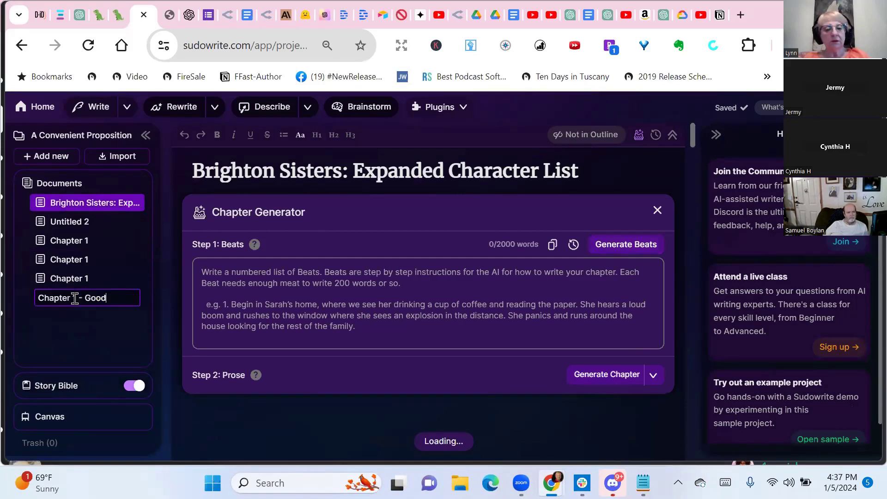
{"action": "left_click", "coordinate": [75, 355]}
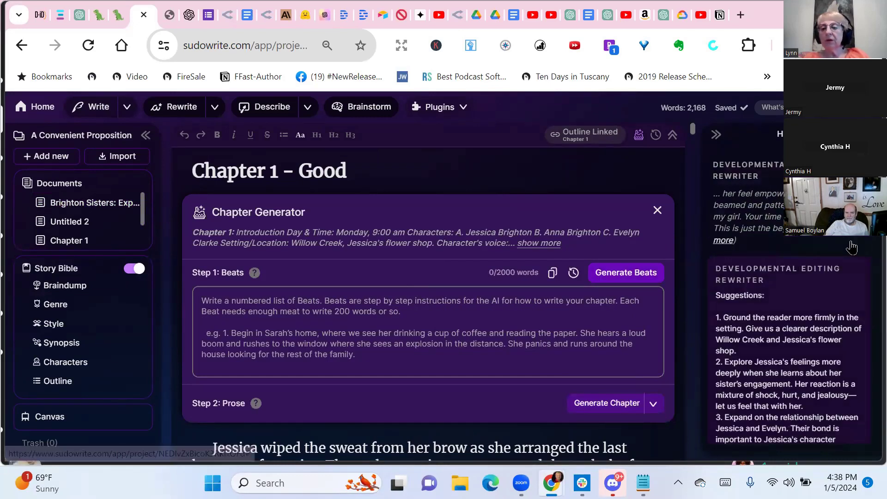
Read the Developmental Editing Rewriter's suggestions and the beginning of its rewritten story
{"action": "scroll", "coordinate": [767, 250], "scroll_direction": "down", "scroll_amount": 2}
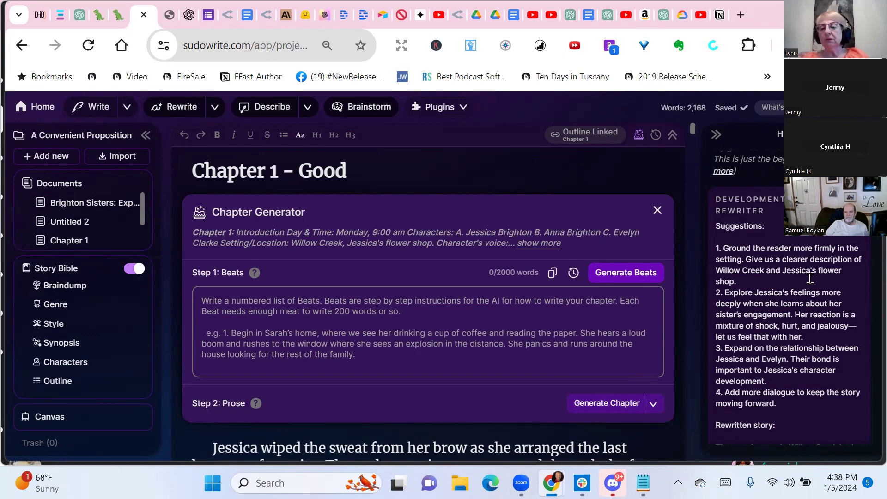
{"action": "scroll", "coordinate": [831, 289], "scroll_direction": "down", "scroll_amount": 1}
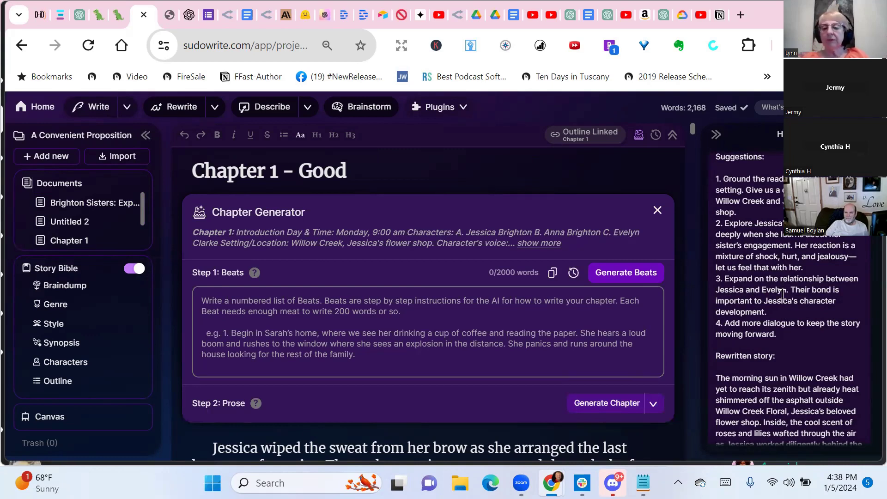
{"action": "scroll", "coordinate": [782, 292], "scroll_direction": "down", "scroll_amount": 1}
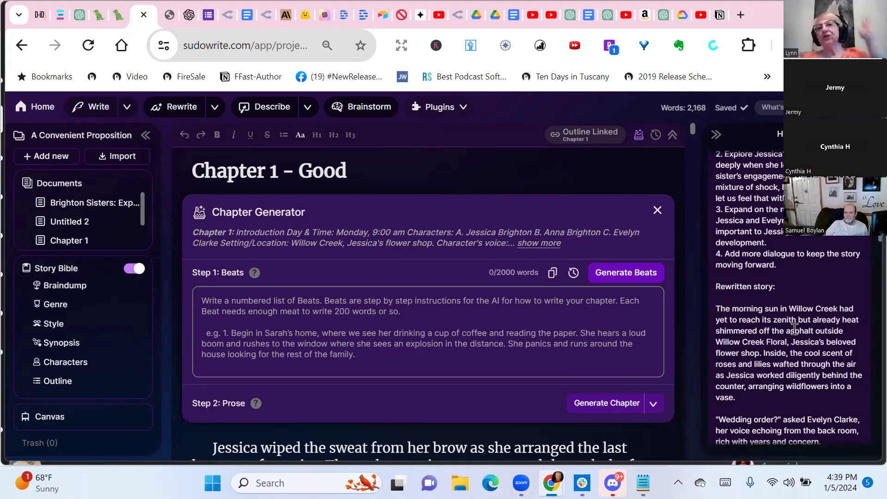
{"action": "scroll", "coordinate": [795, 329], "scroll_direction": "down", "scroll_amount": 1}
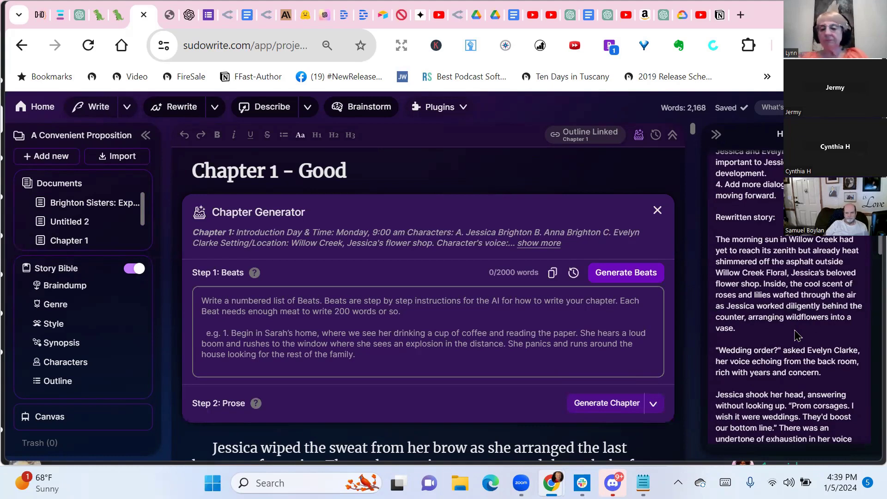
{"action": "scroll", "coordinate": [796, 334], "scroll_direction": "down", "scroll_amount": 2}
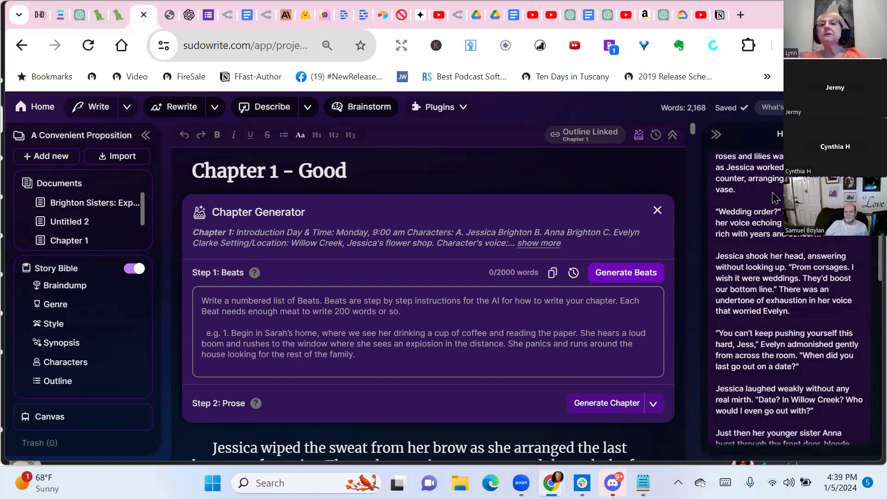
Read the rest of the Developmental Editing Rewriter's rewritten story and copy the plugin's full output
{"action": "scroll", "coordinate": [776, 197], "scroll_direction": "up", "scroll_amount": 1}
{"action": "scroll", "coordinate": [790, 295], "scroll_direction": "up", "scroll_amount": 3}
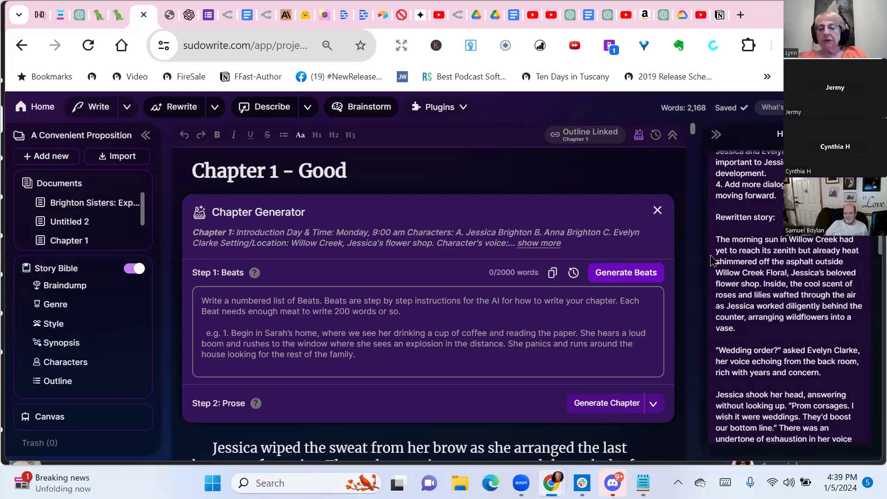
{"action": "scroll", "coordinate": [714, 259], "scroll_direction": "down", "scroll_amount": 5}
{"action": "scroll", "coordinate": [711, 260], "scroll_direction": "down", "scroll_amount": 3}
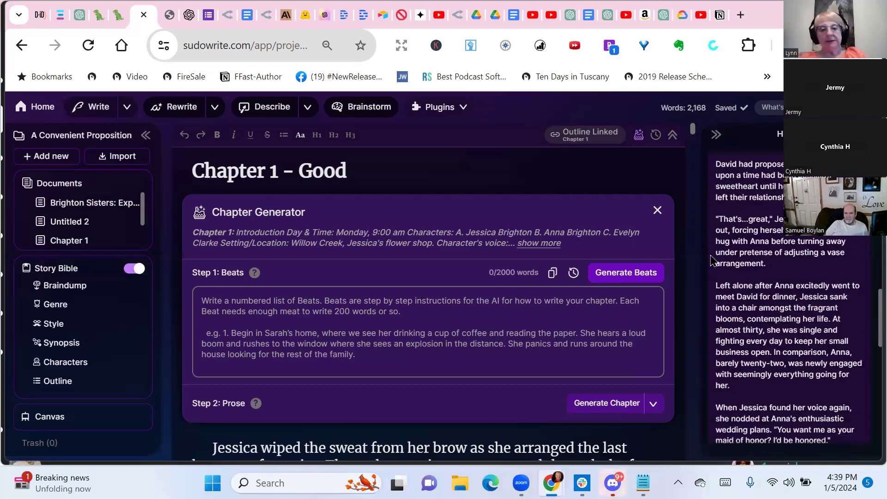
{"action": "scroll", "coordinate": [712, 260], "scroll_direction": "down", "scroll_amount": 2}
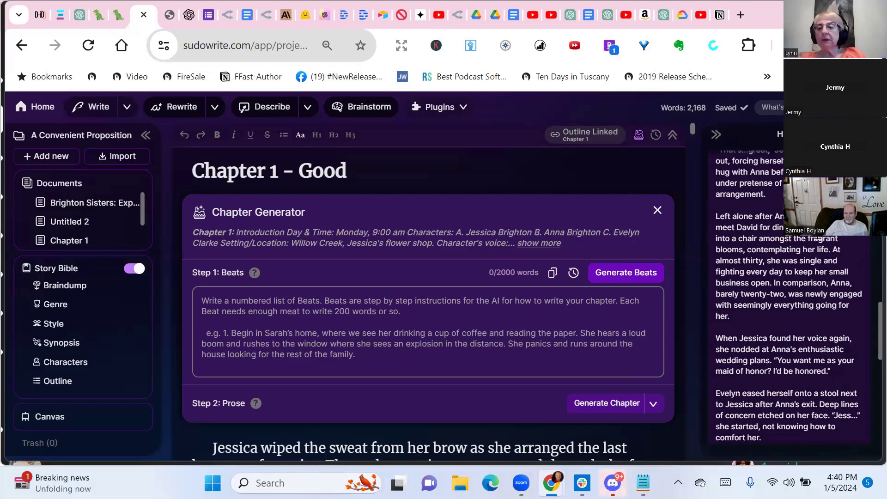
{"action": "scroll", "coordinate": [818, 238], "scroll_direction": "down", "scroll_amount": 6}
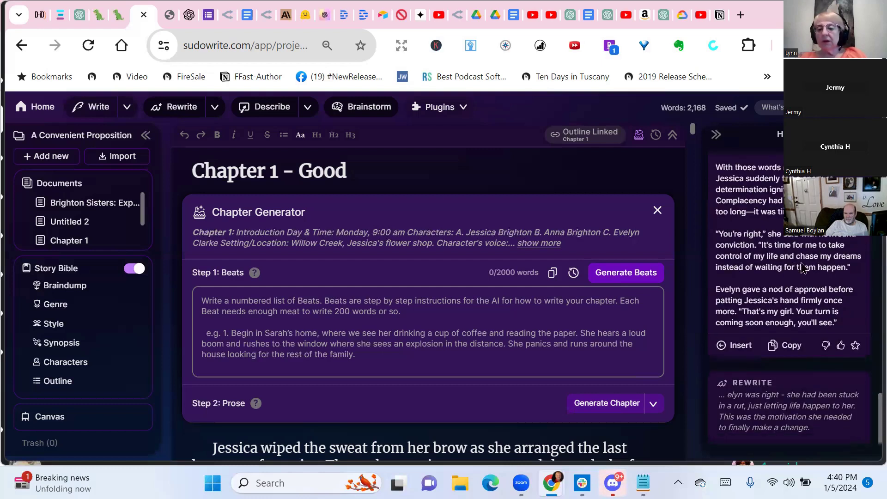
{"action": "left_click", "coordinate": [790, 345]}
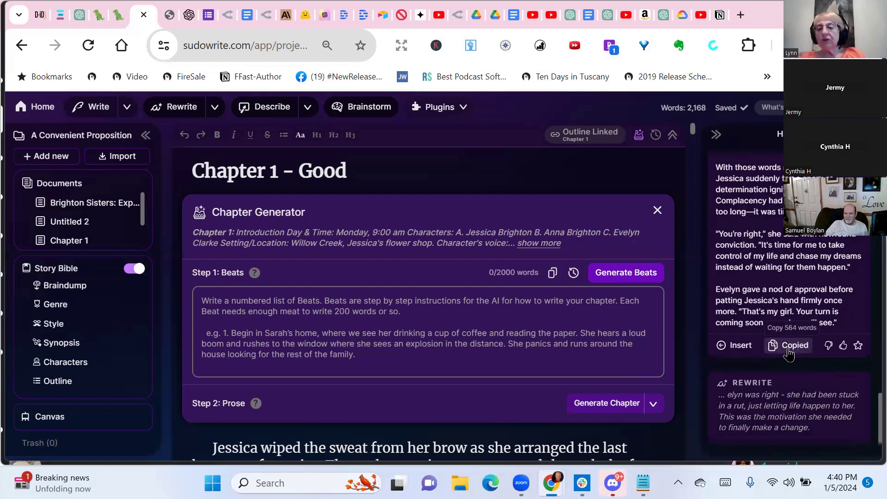
Create a new document linked to Chapter 1 and paste the copied suggestions and rewritten story into its body
{"action": "left_click", "coordinate": [48, 160]}
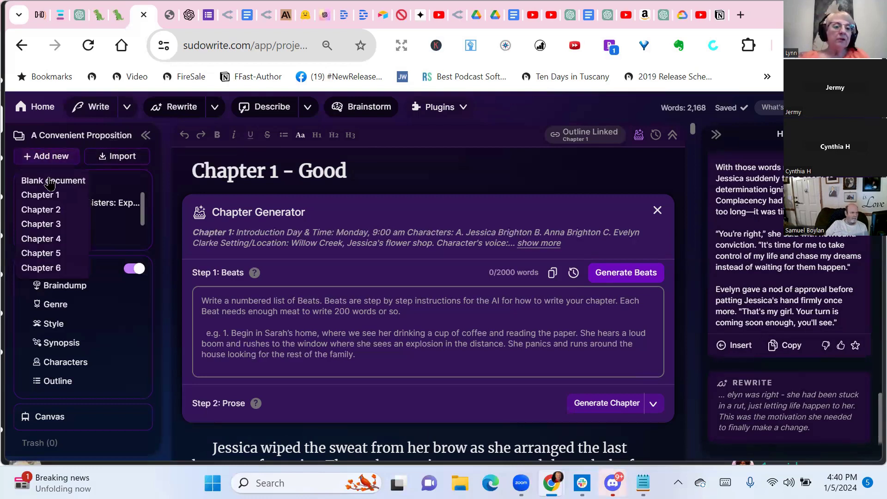
{"action": "left_click", "coordinate": [47, 197]}
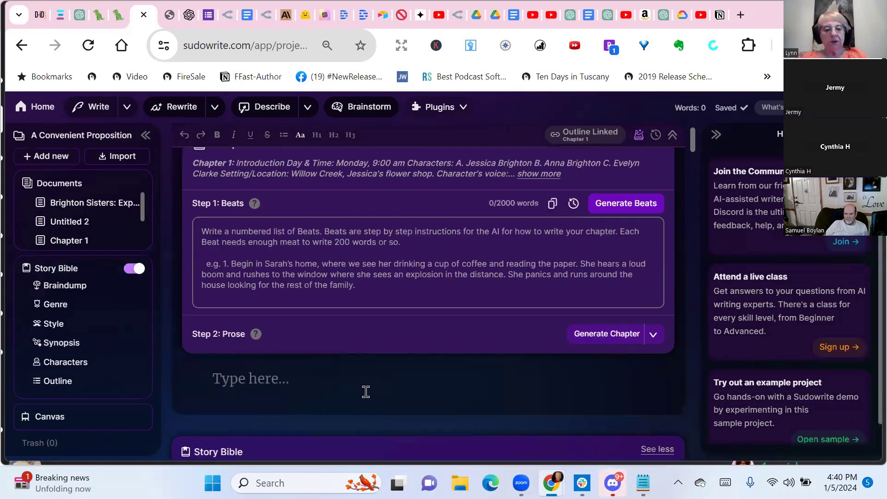
{"action": "key", "text": "ctrl+v"}
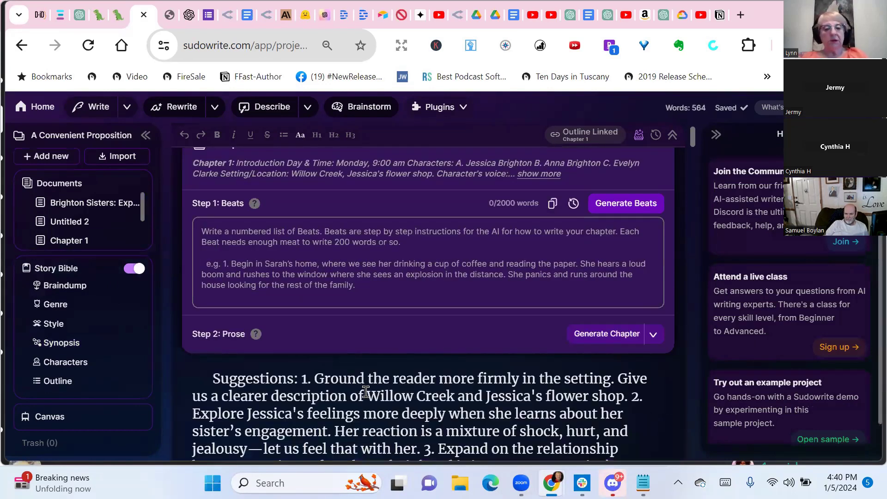
{"action": "scroll", "coordinate": [366, 391], "scroll_direction": "down", "scroll_amount": 3}
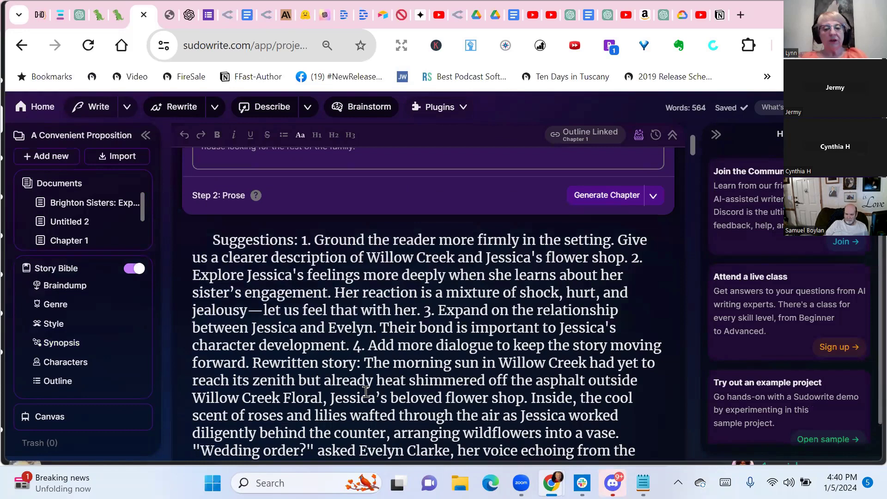
{"action": "scroll", "coordinate": [365, 392], "scroll_direction": "up", "scroll_amount": 3}
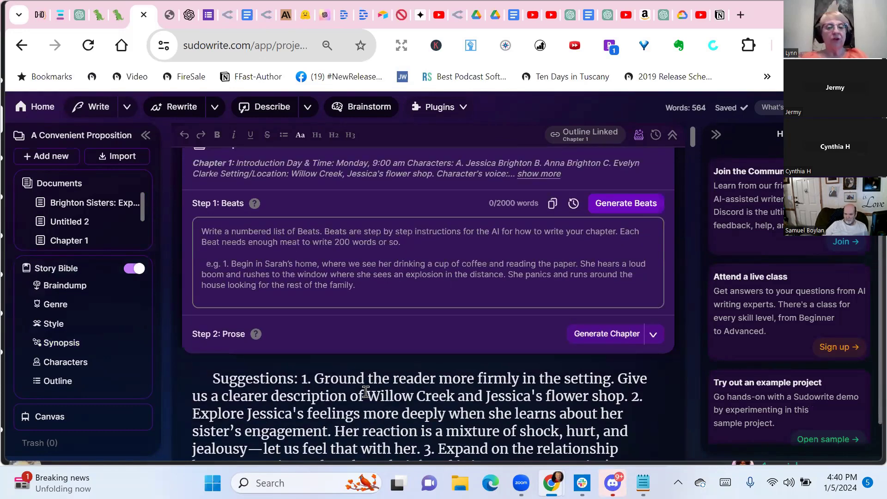
Retitle the new document "Chapter 1 Suggested Rewrite"
{"action": "scroll", "coordinate": [366, 392], "scroll_direction": "up", "scroll_amount": 2}
{"action": "left_click", "coordinate": [314, 161]}
{"action": "type", "text": "Suggested Rewrite"}
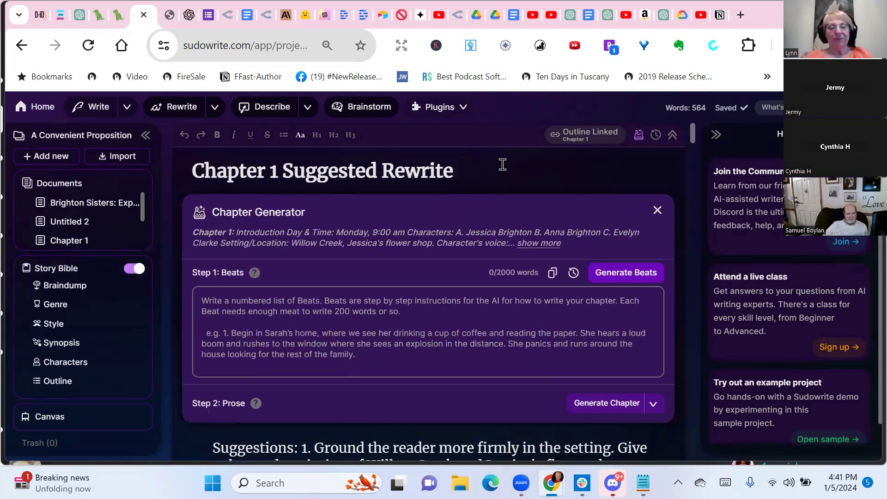
Cut the run-together text from Chapter 1 Suggested Rewrite and paste it back with separate lines and paragraphs
{"action": "mouse_move", "coordinate": [117, 287]}
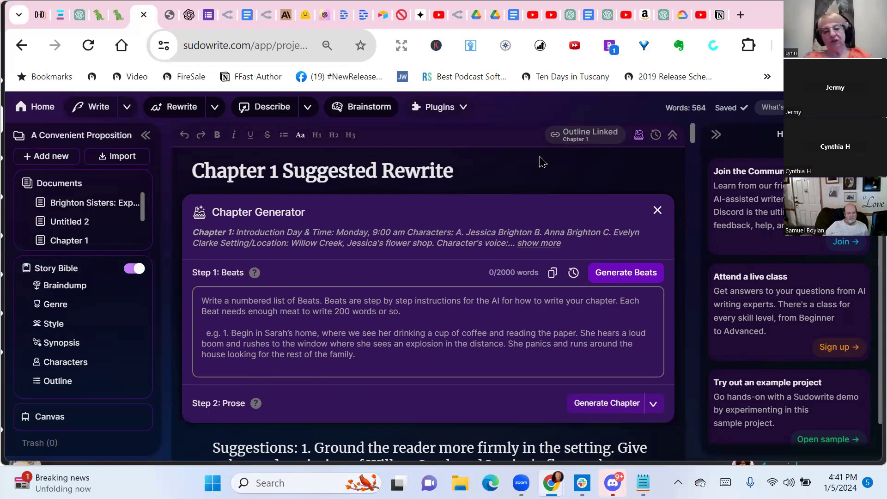
{"action": "scroll", "coordinate": [463, 262], "scroll_direction": "down", "scroll_amount": 3}
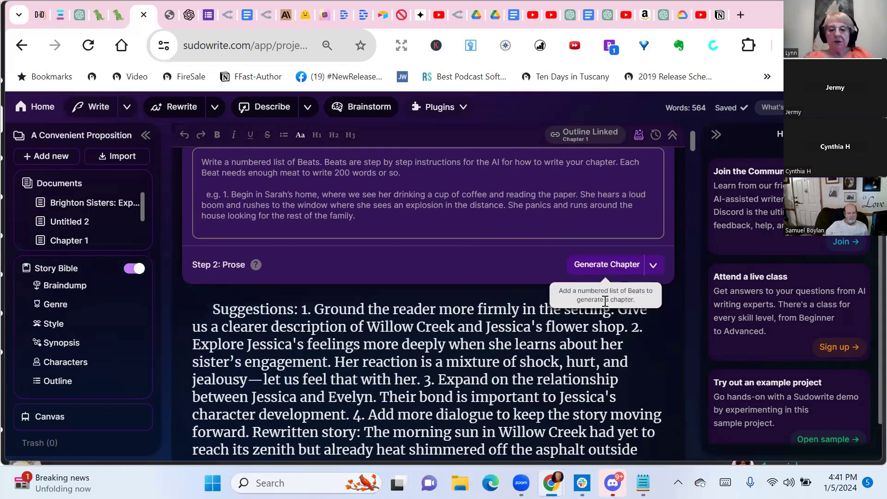
{"action": "scroll", "coordinate": [406, 289], "scroll_direction": "down", "scroll_amount": 2}
{"action": "scroll", "coordinate": [406, 289], "scroll_direction": "down", "scroll_amount": 4}
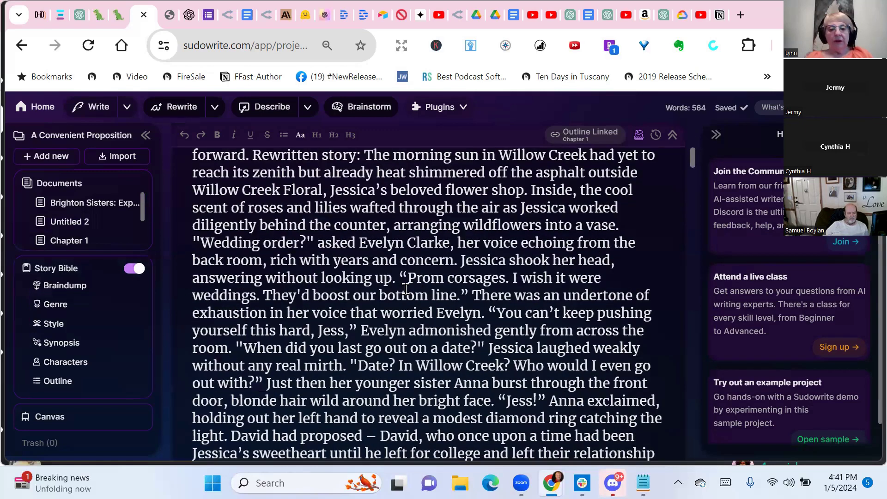
{"action": "scroll", "coordinate": [406, 288], "scroll_direction": "down", "scroll_amount": 5}
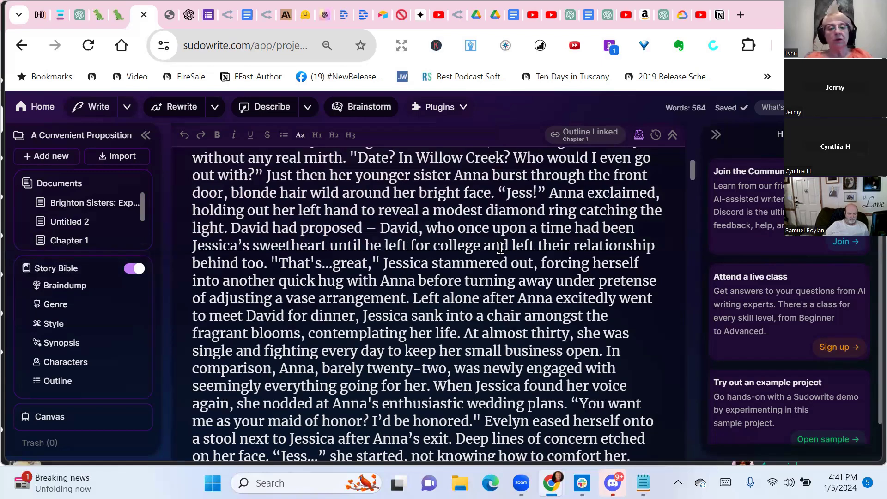
{"action": "left_click", "coordinate": [186, 181]}
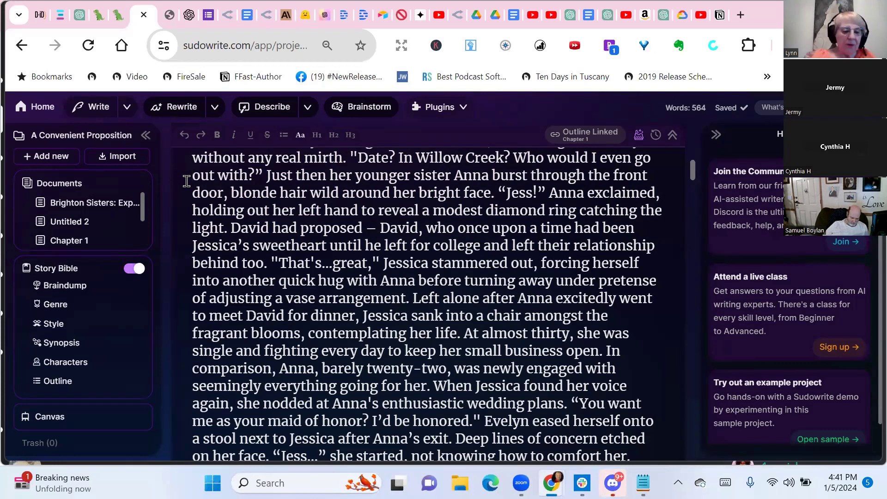
{"action": "key", "text": "ctrl+a"}
{"action": "key", "text": "ctrl+x"}
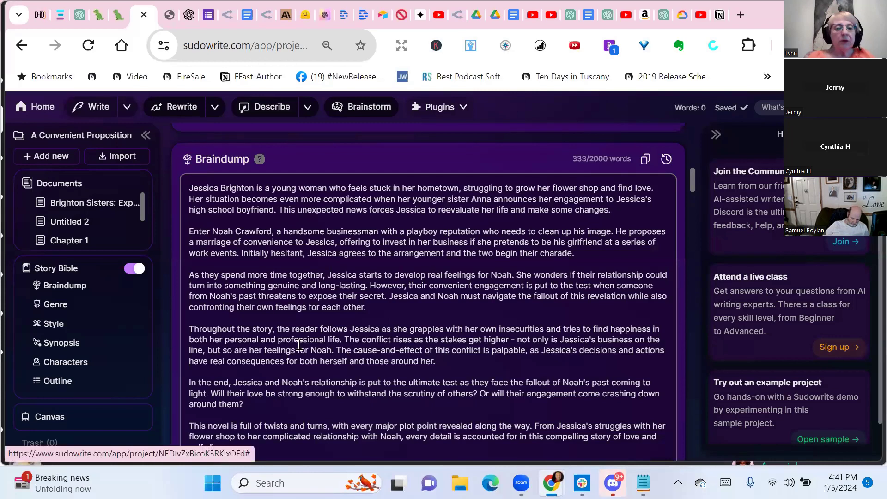
{"action": "scroll", "coordinate": [299, 351], "scroll_direction": "up", "scroll_amount": 6}
{"action": "mouse_move", "coordinate": [85, 233]}
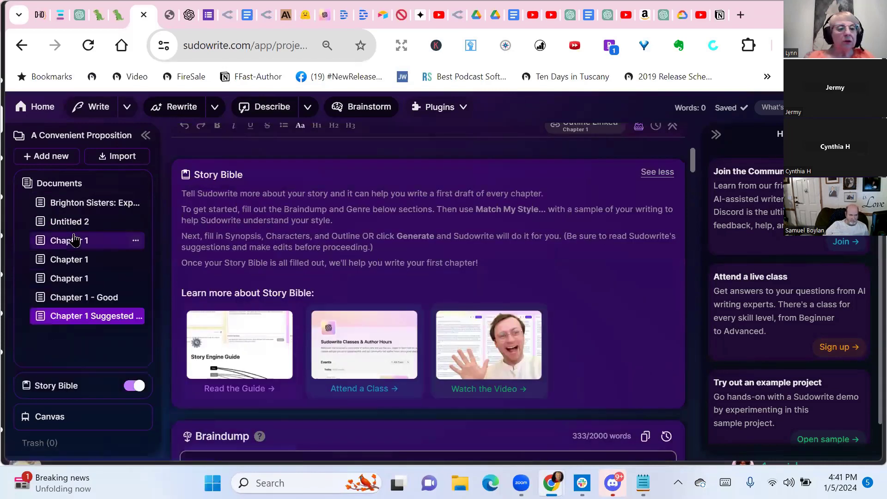
{"action": "left_click", "coordinate": [97, 325]}
{"action": "left_click", "coordinate": [361, 441]}
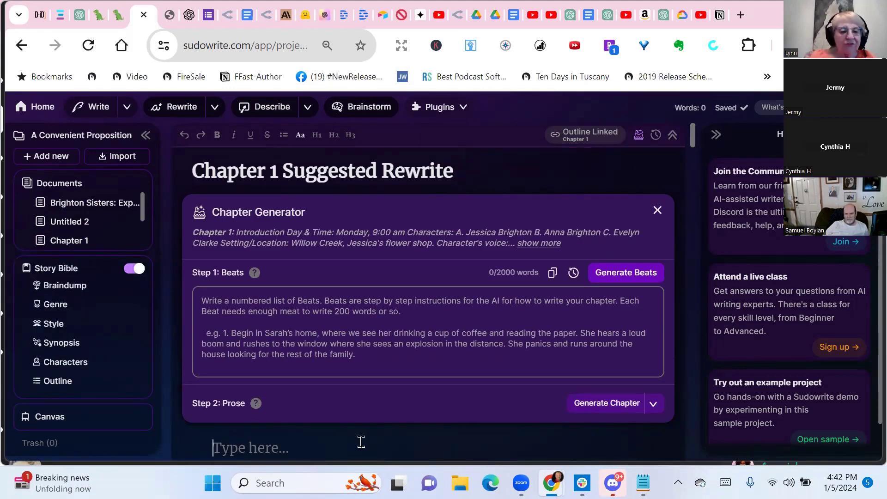
{"action": "key", "text": "ctrl+v"}
Look over the reformatted suggestions and the opening of the rewritten story
{"action": "scroll", "coordinate": [362, 442], "scroll_direction": "down", "scroll_amount": 4}
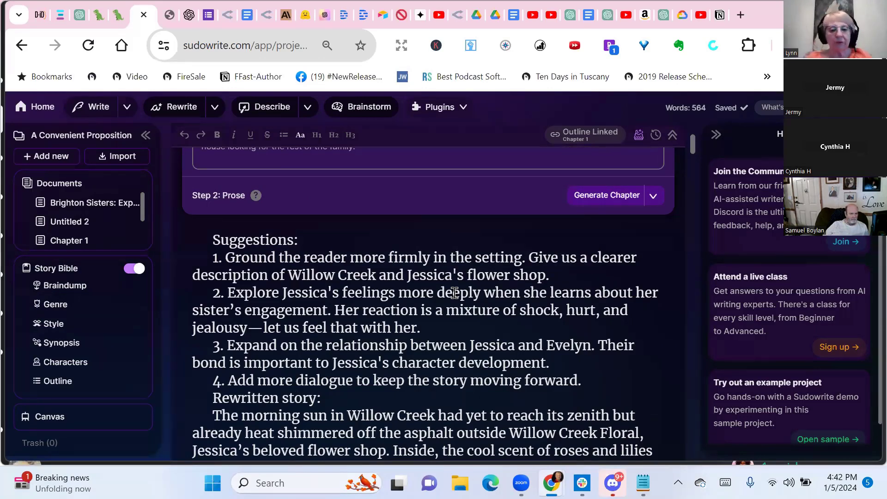
{"action": "scroll", "coordinate": [455, 293], "scroll_direction": "up", "scroll_amount": 4}
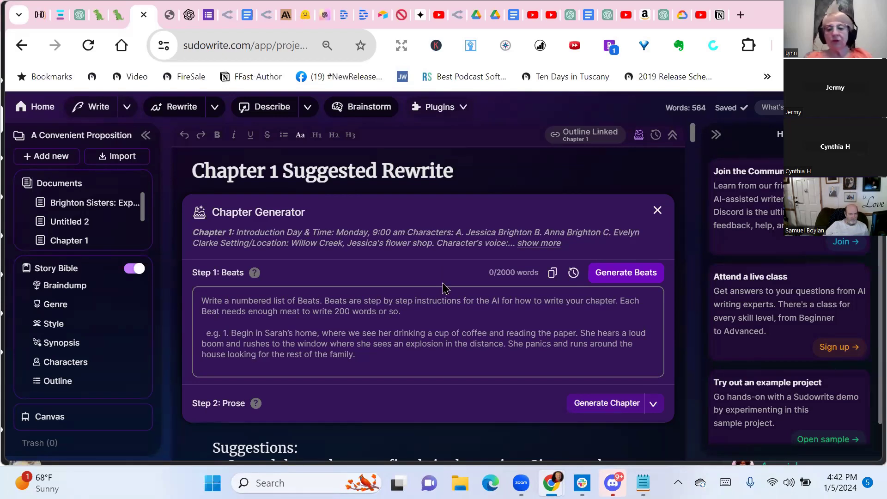
{"action": "scroll", "coordinate": [443, 284], "scroll_direction": "down", "scroll_amount": 5}
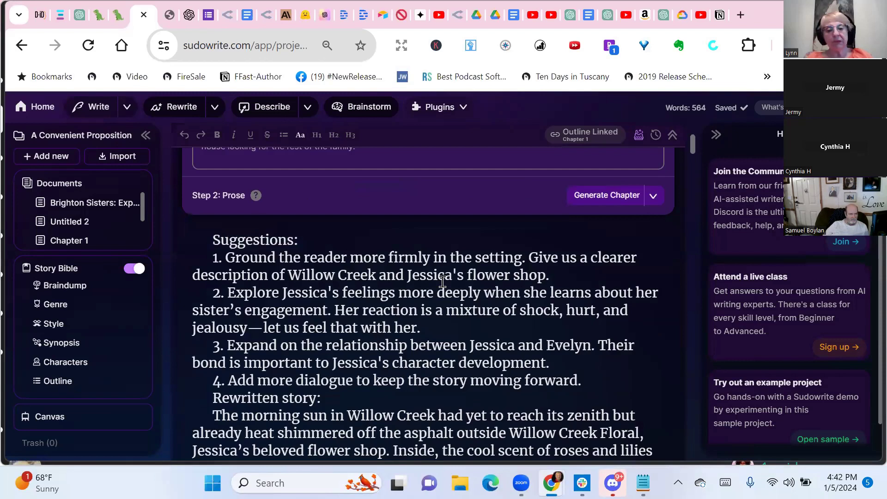
{"action": "scroll", "coordinate": [443, 282], "scroll_direction": "down", "scroll_amount": 5}
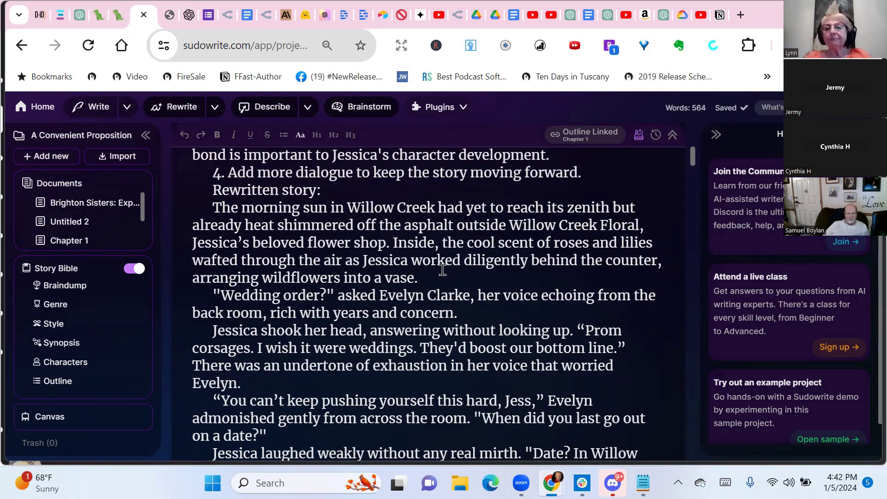
Show the account's recent activity to check the credits used by the Developmental Editing Rewriter plugin
{"action": "left_click", "coordinate": [869, 107]}
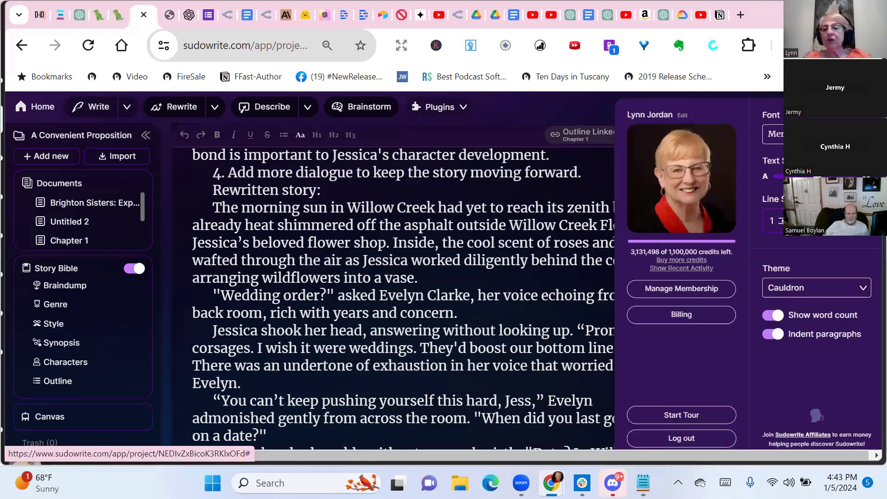
{"action": "left_click", "coordinate": [682, 268]}
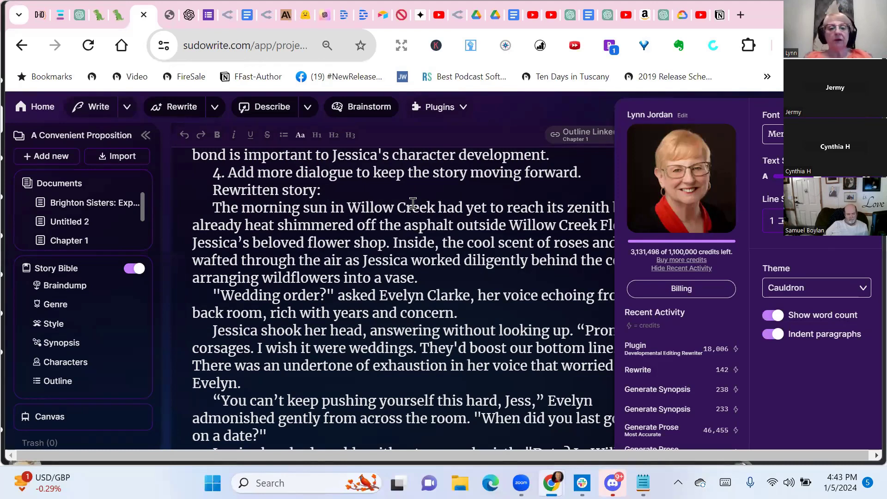
{"action": "scroll", "coordinate": [342, 269], "scroll_direction": "up", "scroll_amount": 5}
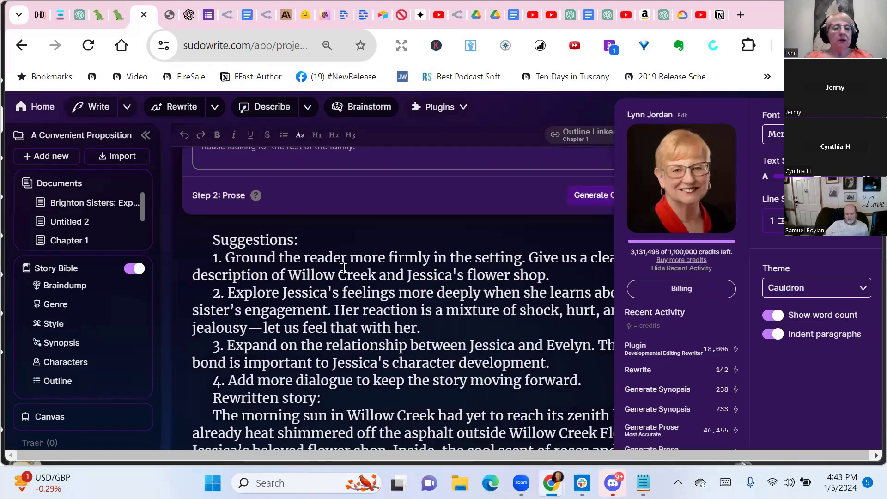
Open the Chapter 1 - Good document and select its entire prose text
{"action": "mouse_move", "coordinate": [123, 238]}
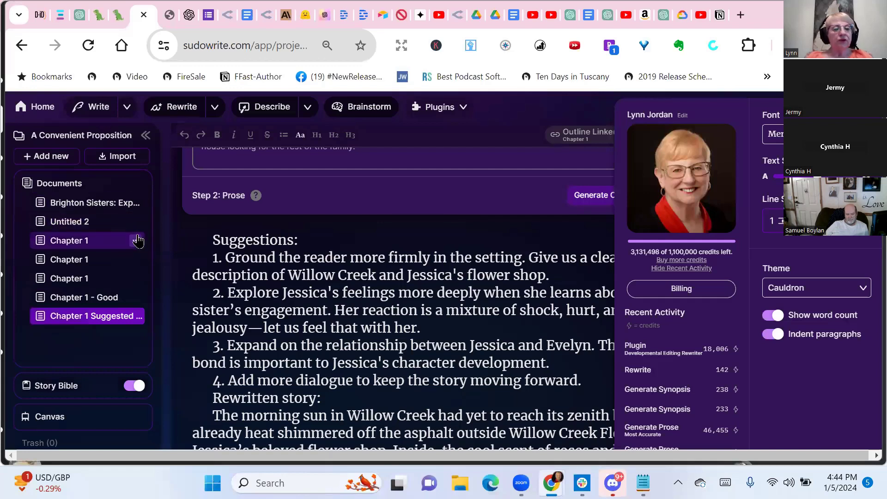
{"action": "left_click", "coordinate": [60, 301]}
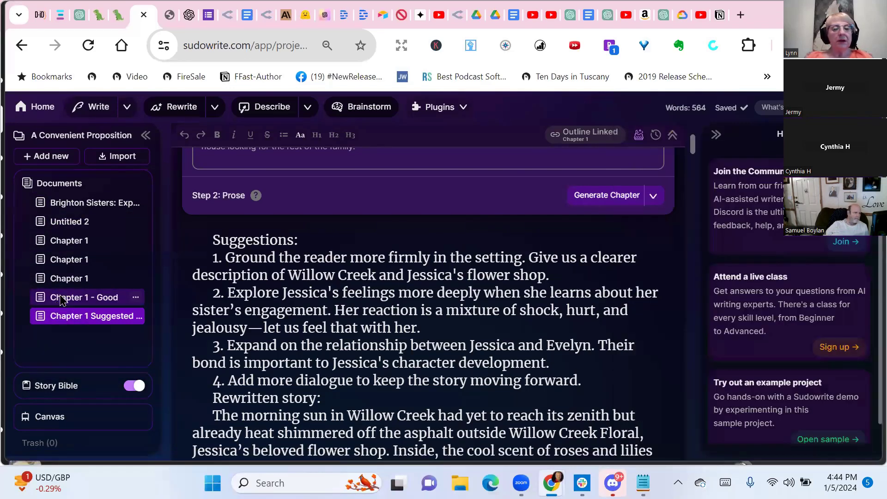
{"action": "scroll", "coordinate": [356, 282], "scroll_direction": "down", "scroll_amount": 5}
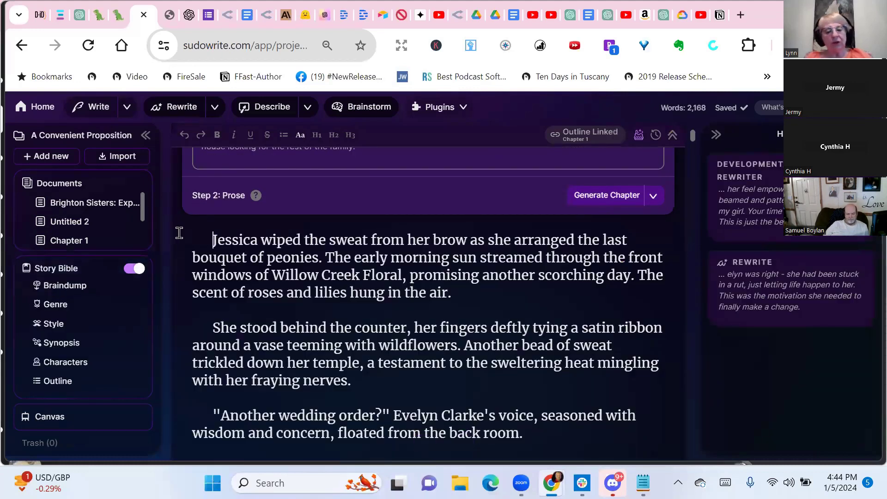
{"action": "key", "text": "ctrl+a"}
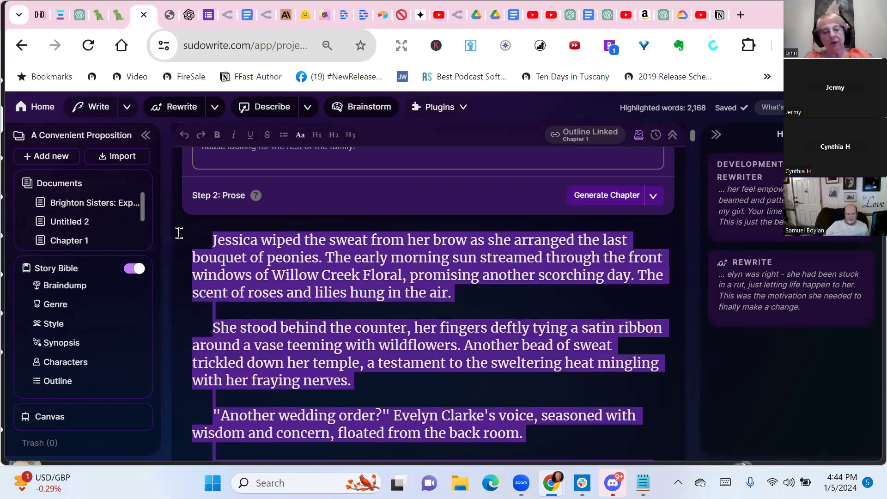
Switch to Claude and begin a new chat prompt with "As a developmental editor of contemporary romance fiction"
{"action": "left_click", "coordinate": [285, 19]}
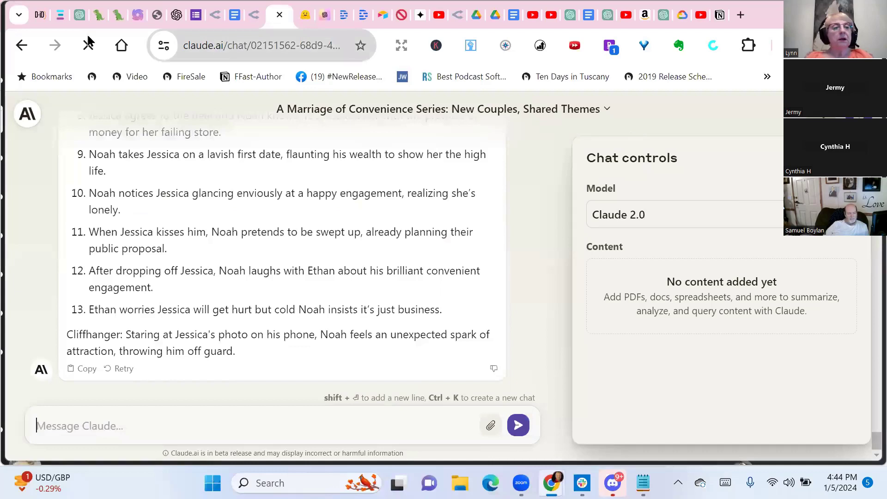
{"action": "left_click", "coordinate": [36, 118]}
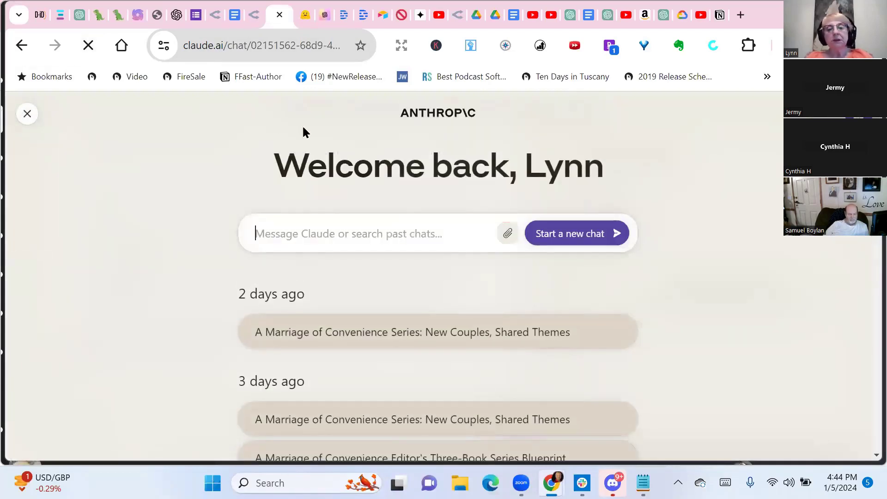
{"action": "left_click", "coordinate": [414, 231]}
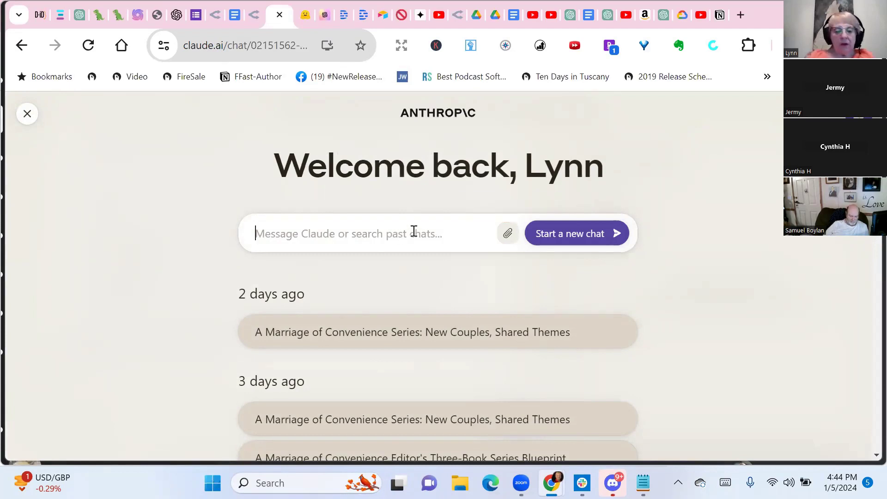
{"action": "type", "text": "As"}
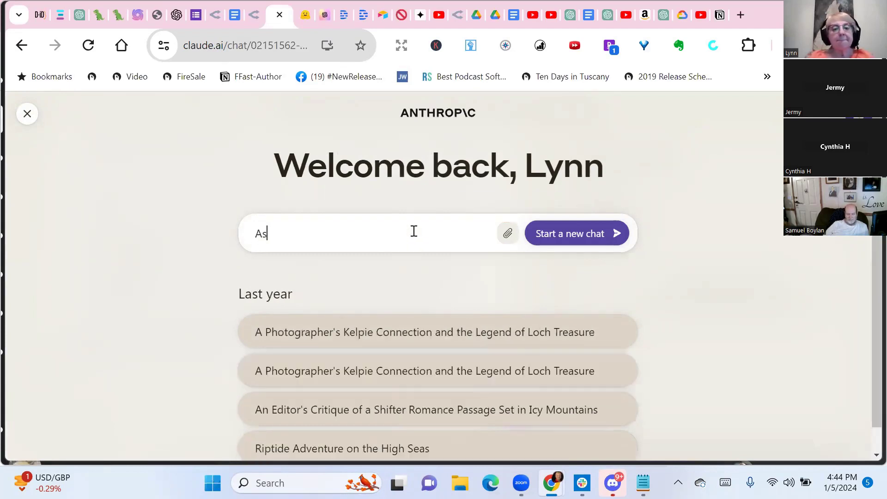
{"action": "type", "text": " an"}
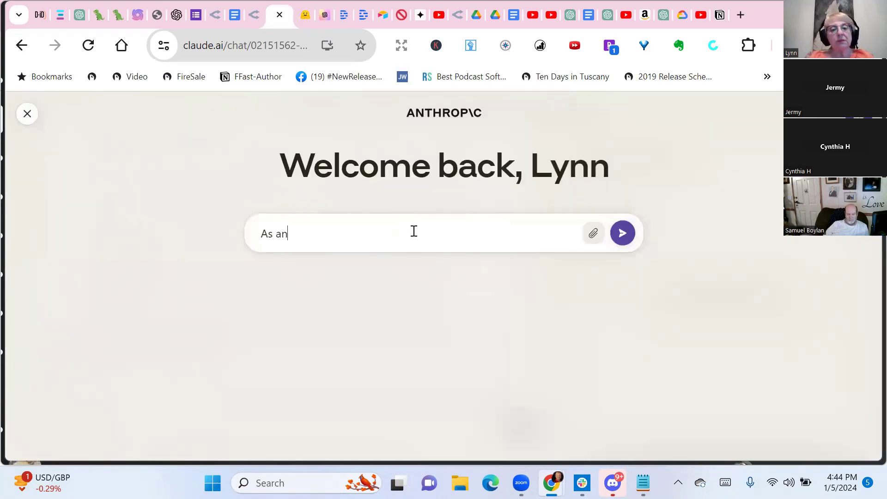
{"action": "key", "text": "BackSpace"}
{"action": "type", "text": "developmental edito"}
{"action": "key", "text": "BackSpace"}
{"action": "type", "text": "itor of contemporary romance fiction"}
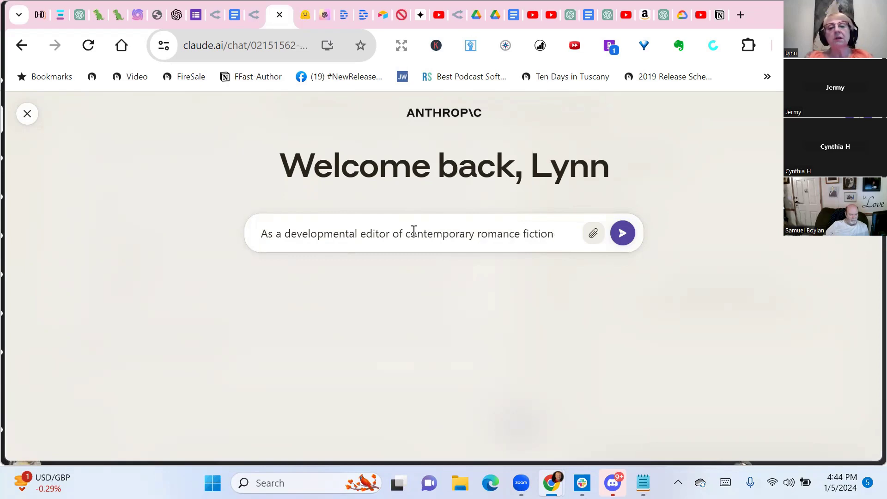
Continue the prompt with "please evaluate the following text and make suggest for making the text more appealing to readers and make the writing stronger."
{"action": "type", "text": " pleas"}
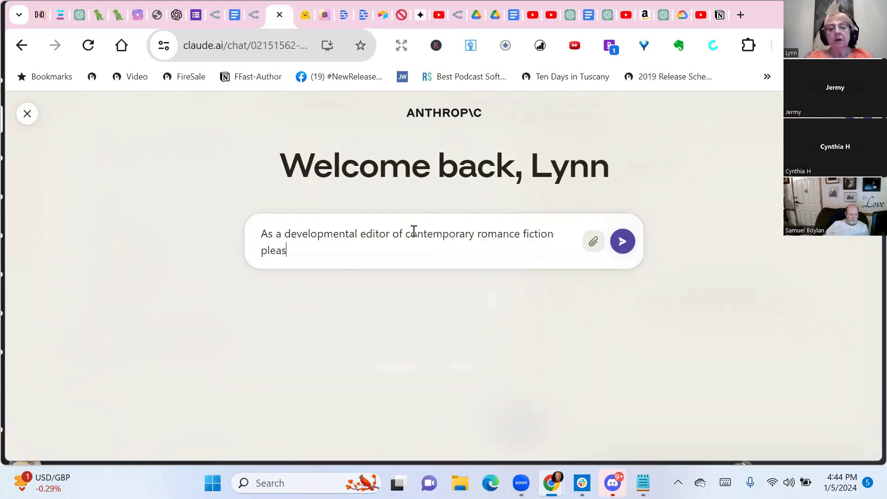
{"action": "type", "text": "e evaluate the following text and make suggest for making"}
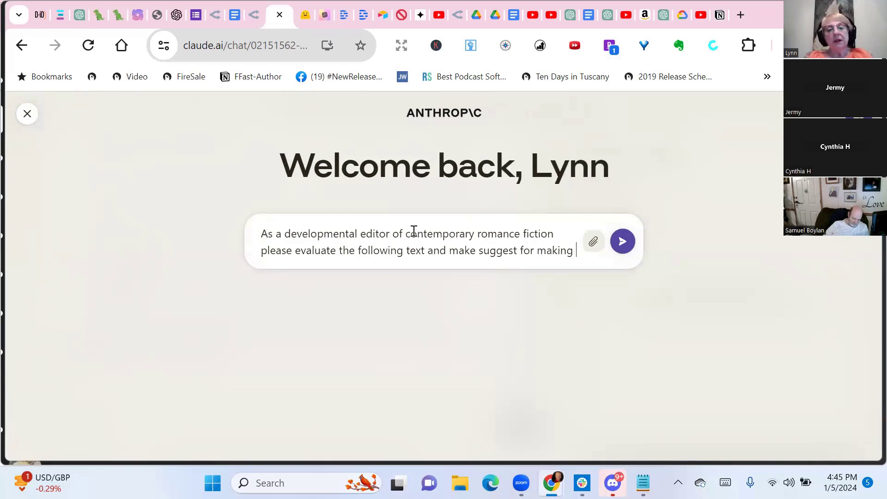
{"action": "type", "text": " the tex"}
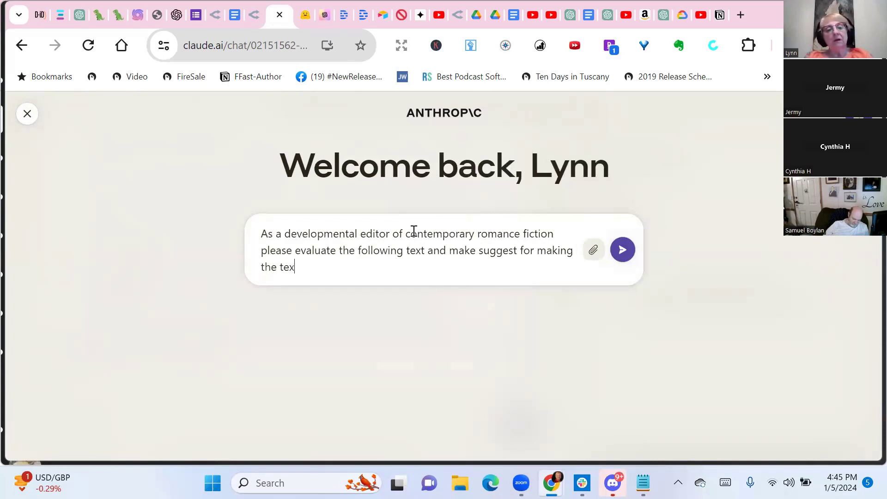
{"action": "type", "text": "t more app"}
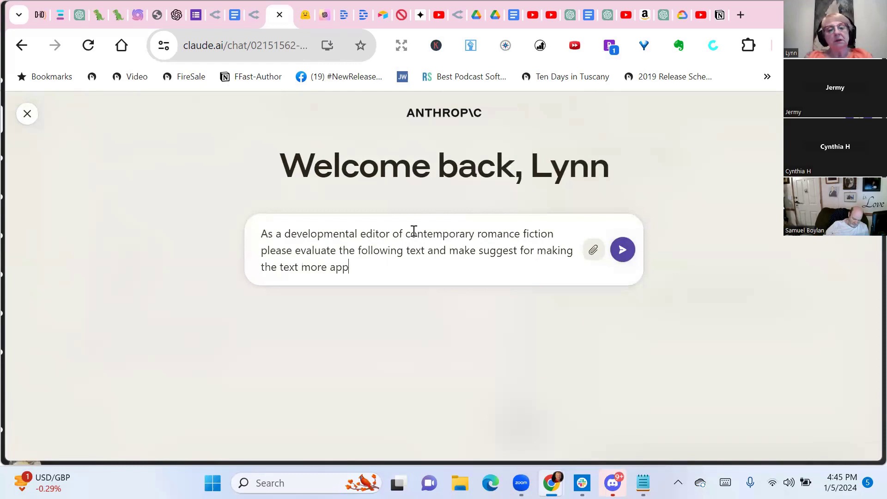
{"action": "type", "text": "ealing to readers"}
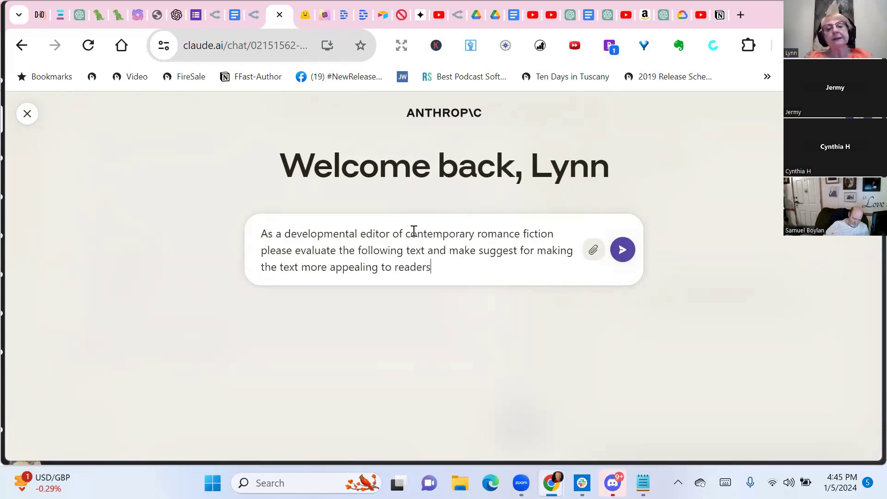
{"action": "type", "text": " and make writing"}
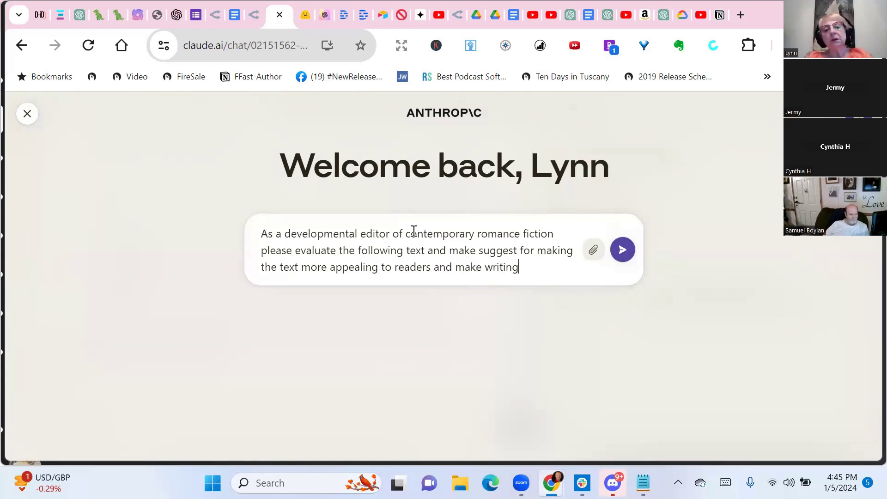
{"action": "type", "text": " stronger"}
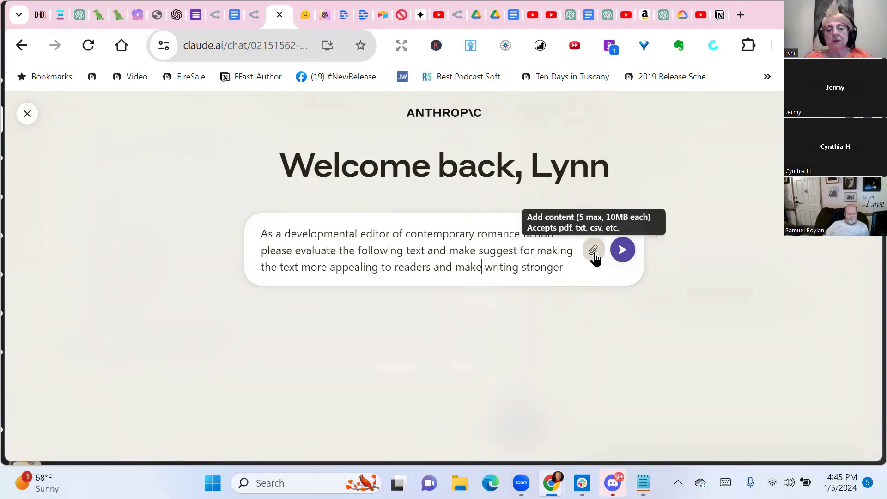
{"action": "type", "text": "the"}
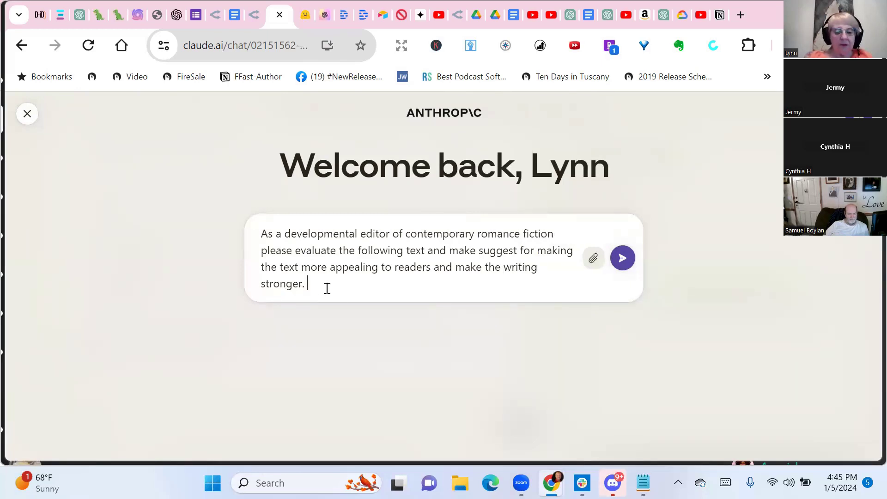
Add the copied Chapter 1 prose from the clipboard history to the prompt and send it to start the chat
{"action": "key", "text": "super+v"}
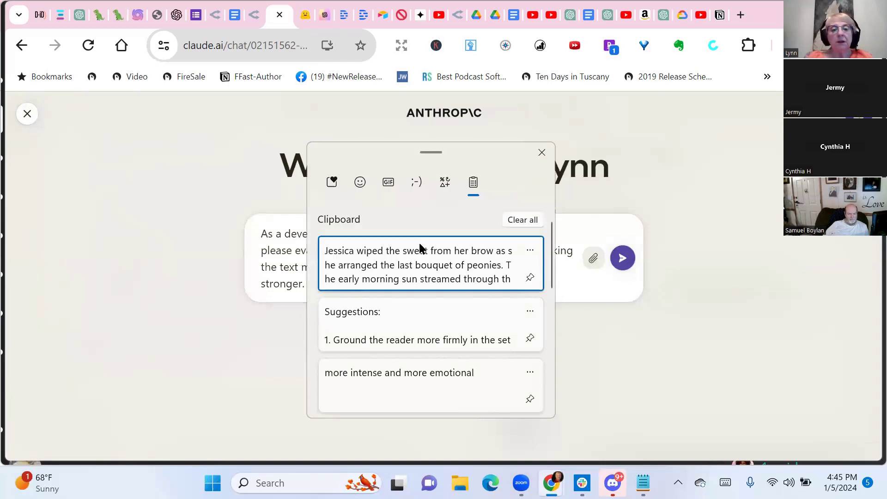
{"action": "left_click", "coordinate": [429, 250]}
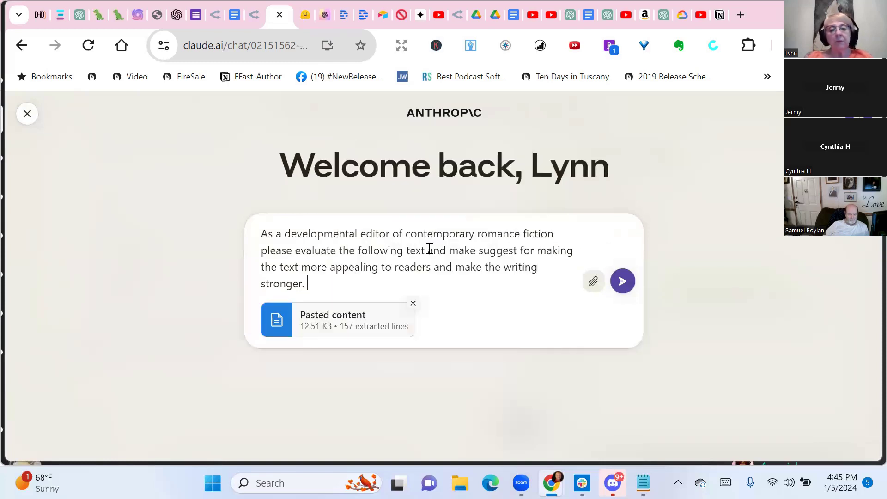
{"action": "left_click", "coordinate": [624, 282]}
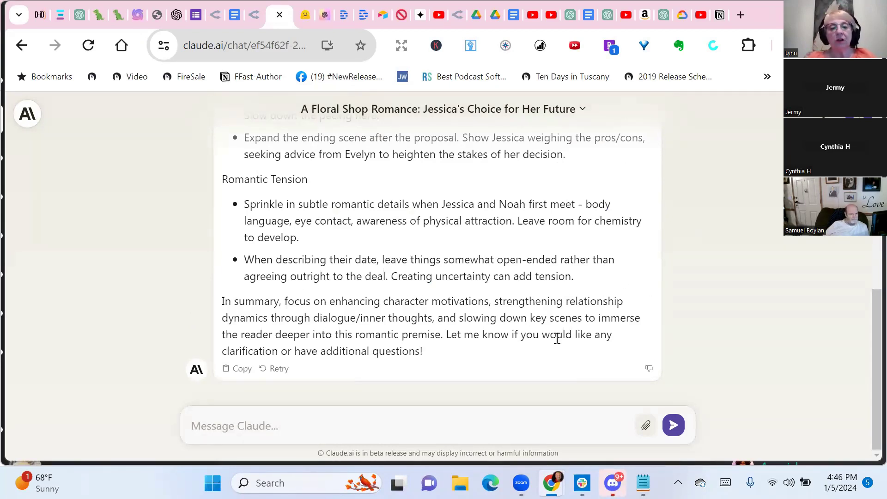
Send Claude the follow-up request "Please rewrite this chapter incorporating the suggested changes."
{"action": "left_click", "coordinate": [472, 416]}
{"action": "type", "text": "P"}
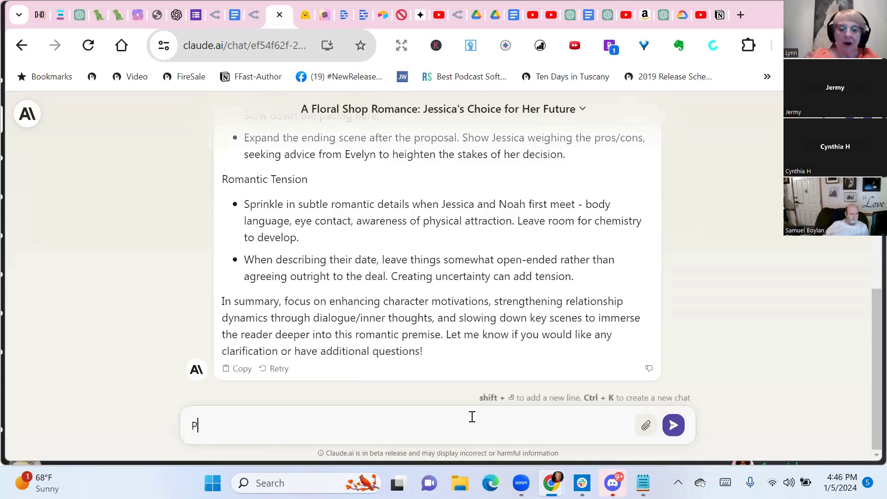
{"action": "type", "text": "lease r"}
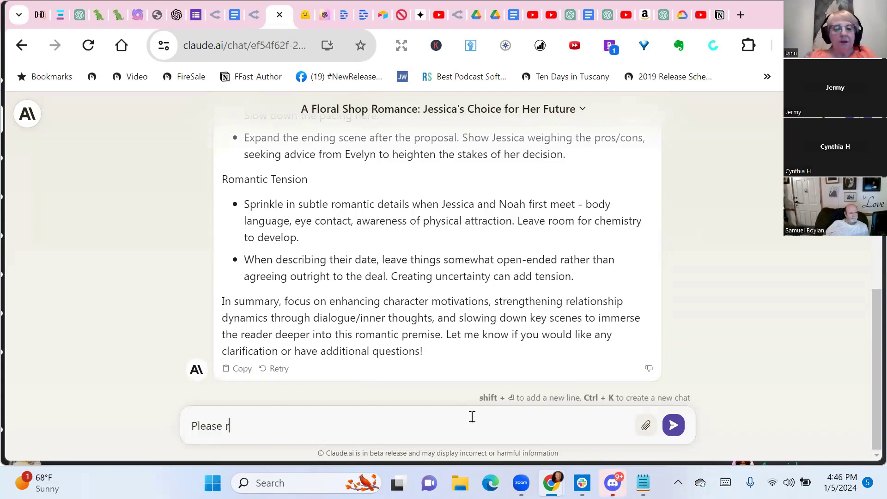
{"action": "type", "text": "ewrite this chapter"}
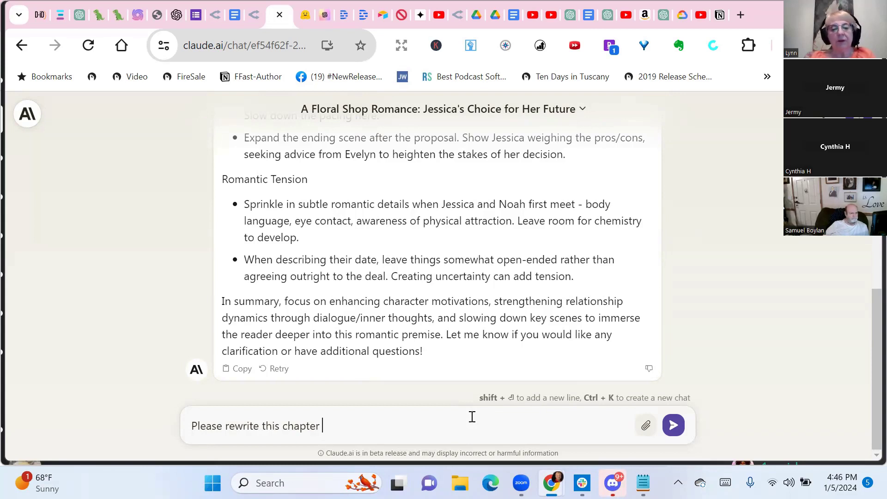
{"action": "type", "text": " incorporating"}
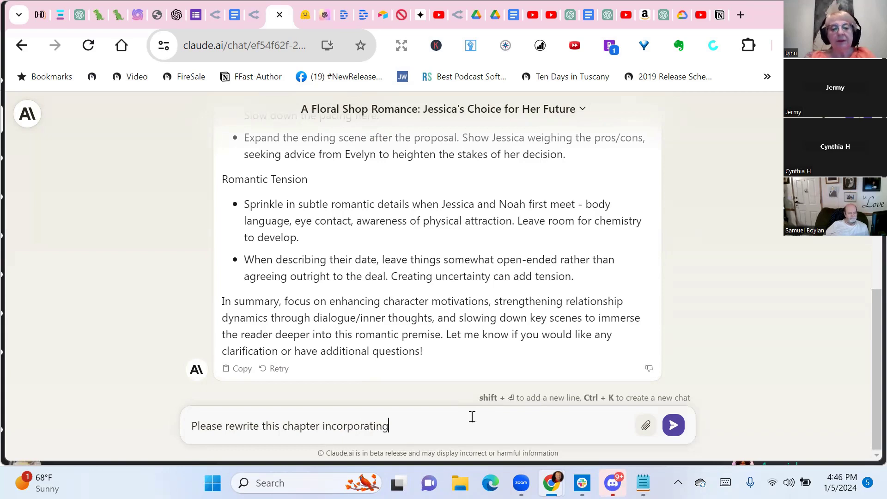
{"action": "type", "text": " the suggest"}
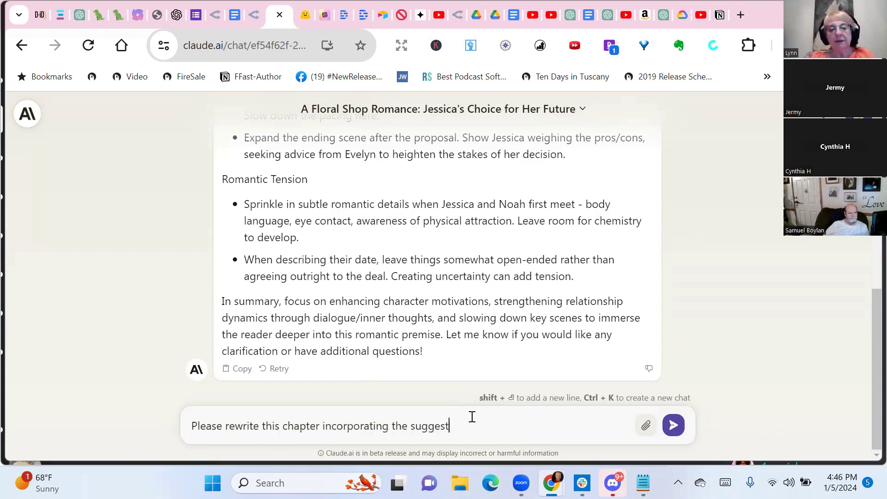
{"action": "type", "text": "ed changes."}
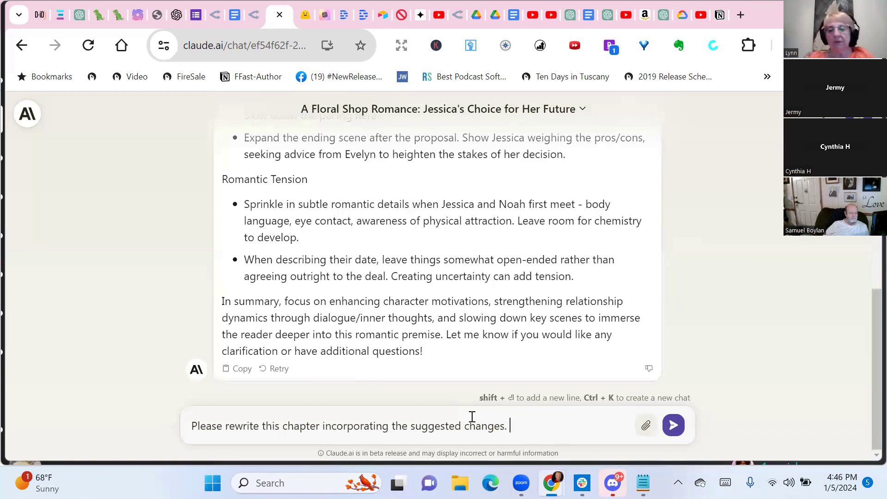
{"action": "left_click", "coordinate": [680, 425]}
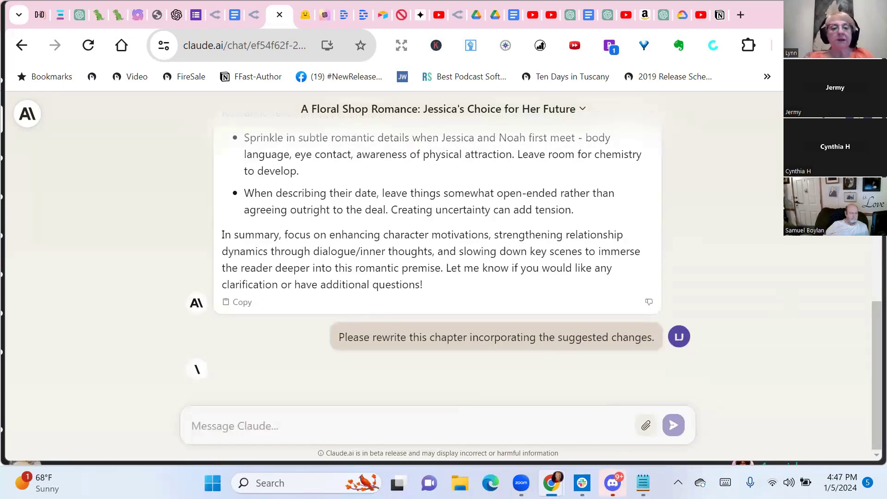
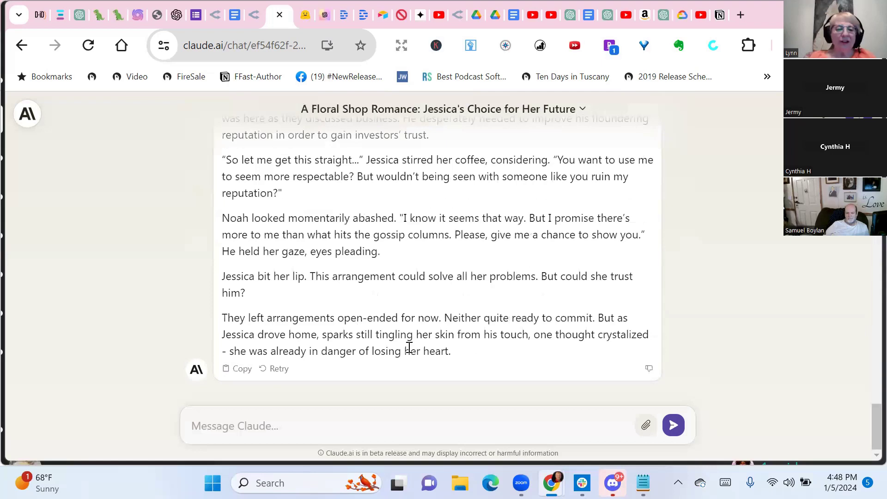
Copy Claude's rewritten chapter and write the follow-up message "Please don't progress the relationship so fast and end on a cliffhanger. Rewrite."
{"action": "left_click", "coordinate": [237, 370]}
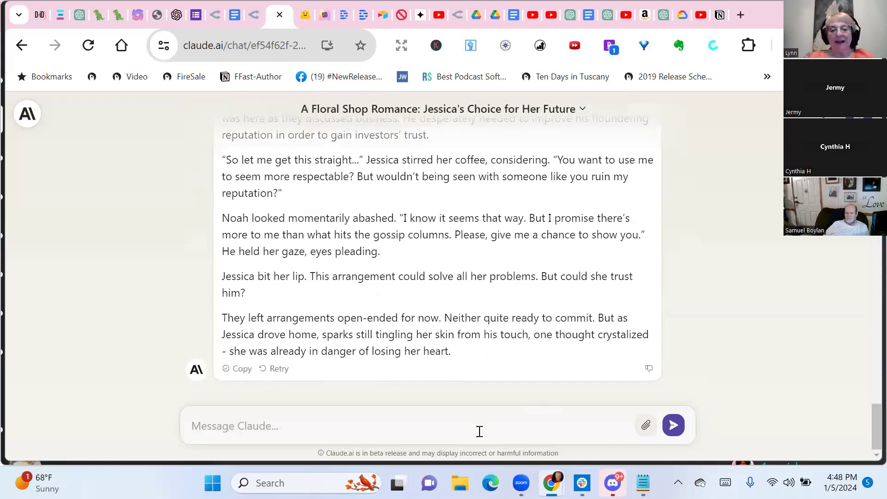
{"action": "left_click", "coordinate": [506, 419]}
{"action": "type", "text": "Please don't pro"}
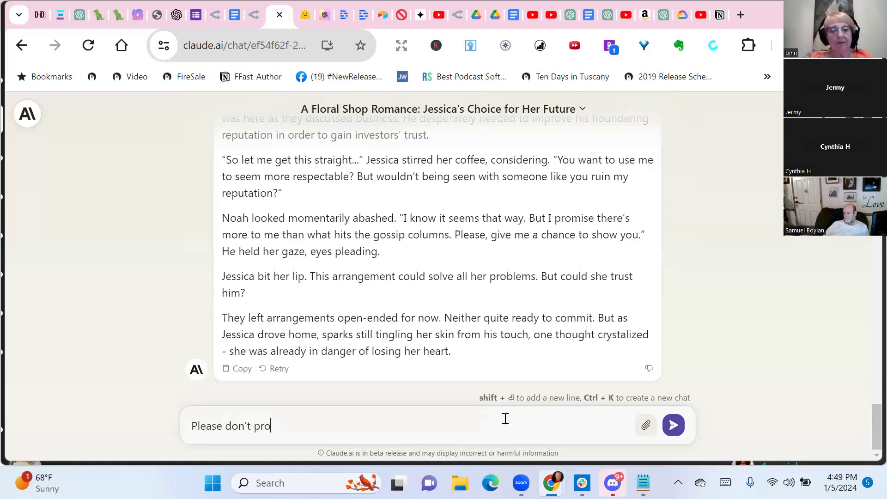
{"action": "type", "text": "relationship so fast"}
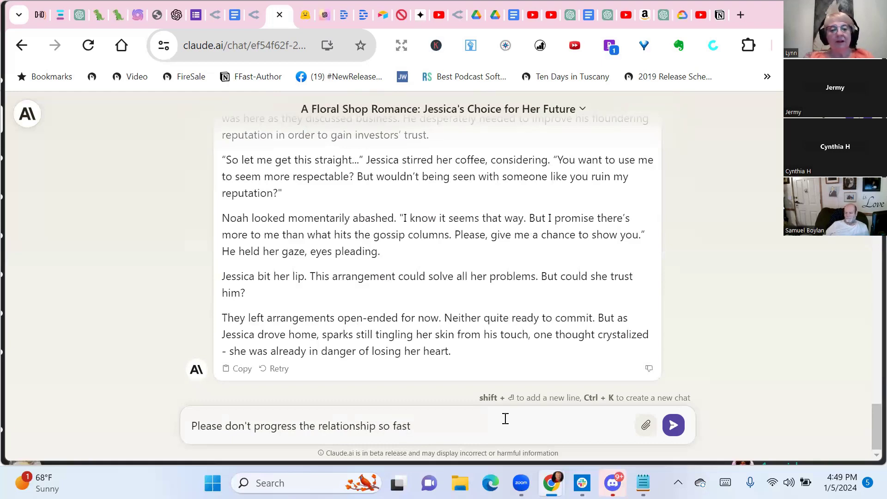
{"action": "type", "text": " and end on a cliffhanger."}
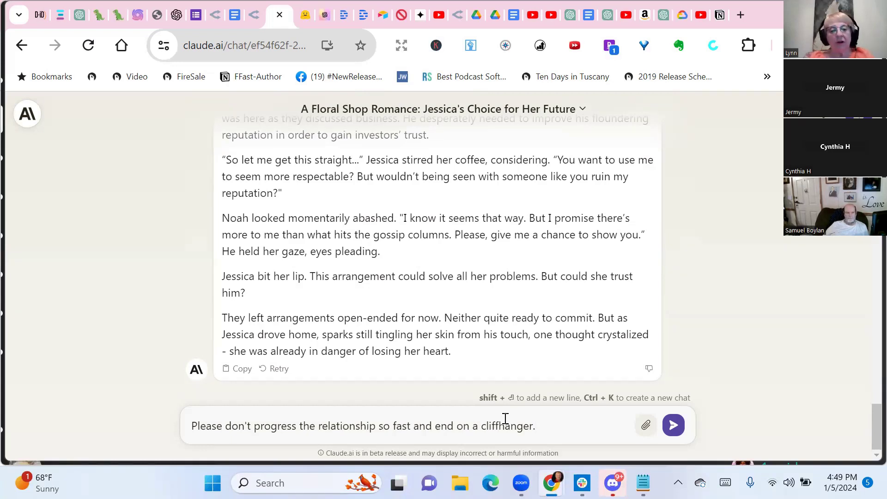
{"action": "type", "text": "Rewrite."}
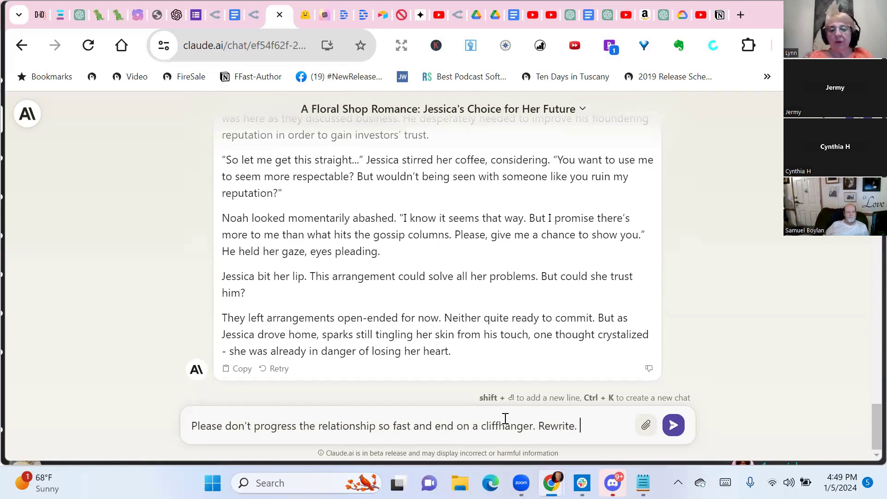
Submit the drafted request for a rewrite with a slower relationship and a cliffhanger ending
{"action": "left_click", "coordinate": [675, 426]}
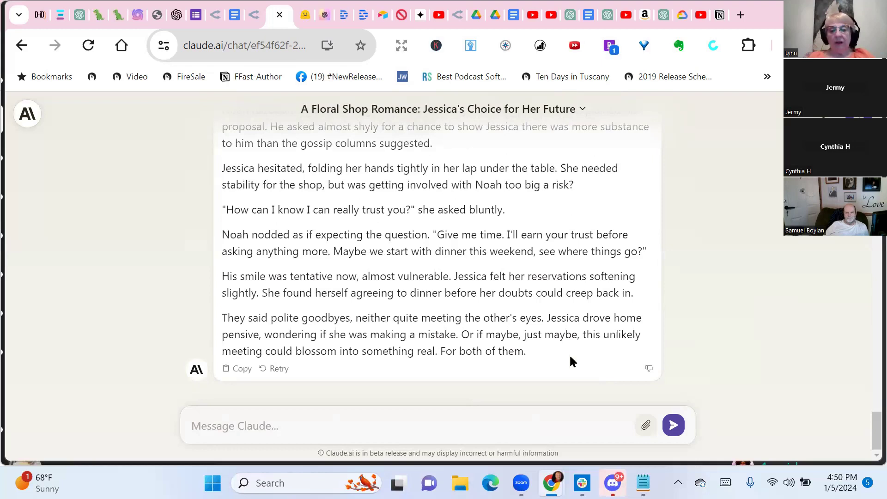
Send the message "This is a marriage of convenience story. Please rewrite keeping in mind that there is no romantic relationship yet."
{"action": "left_click", "coordinate": [571, 420]}
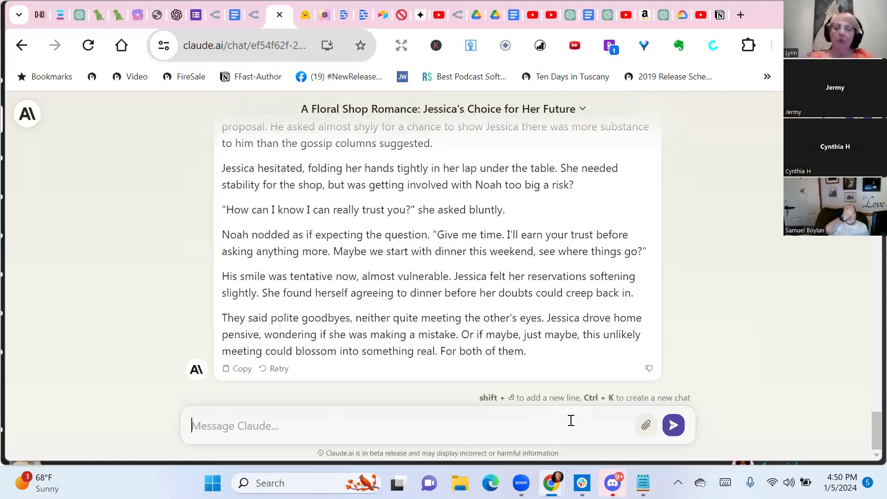
{"action": "type", "text": "This i"}
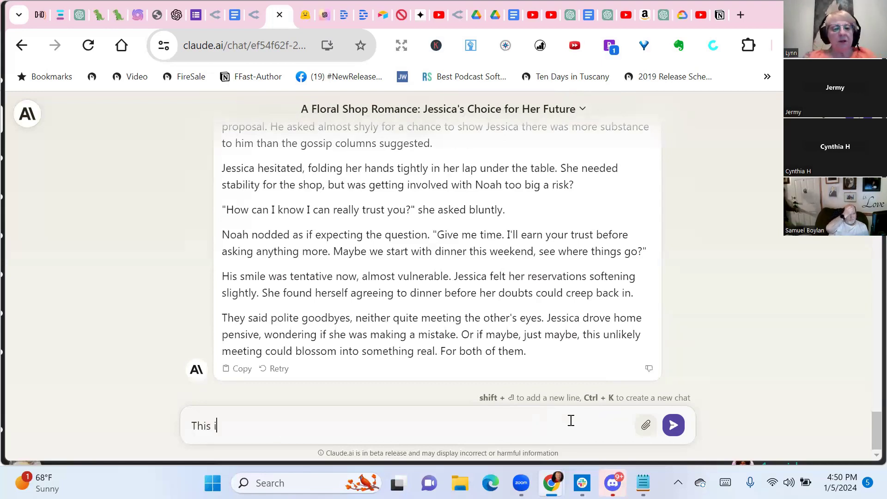
{"action": "type", "text": "s a marriage of convenience story"}
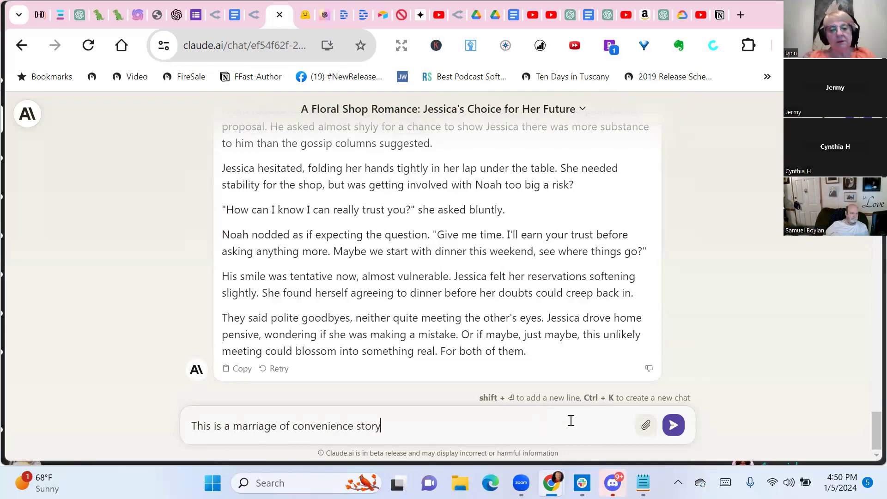
{"action": "type", "text": ". Please rewrit"}
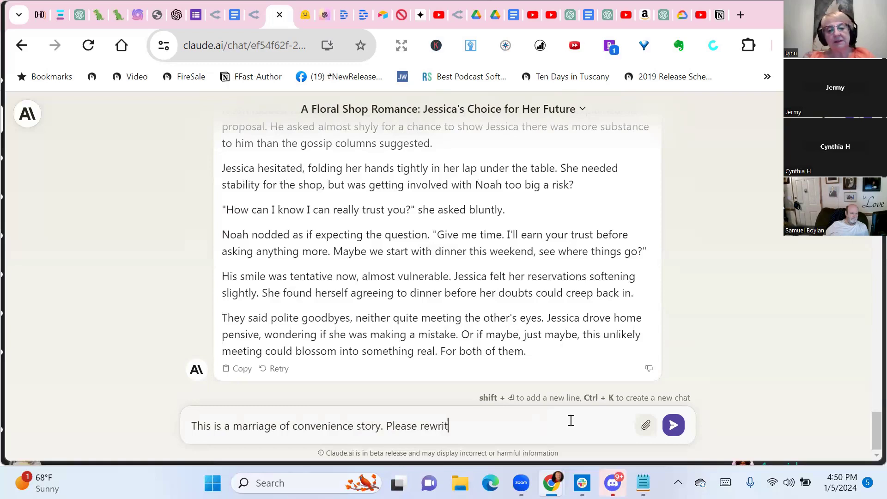
{"action": "type", "text": "e keeping"}
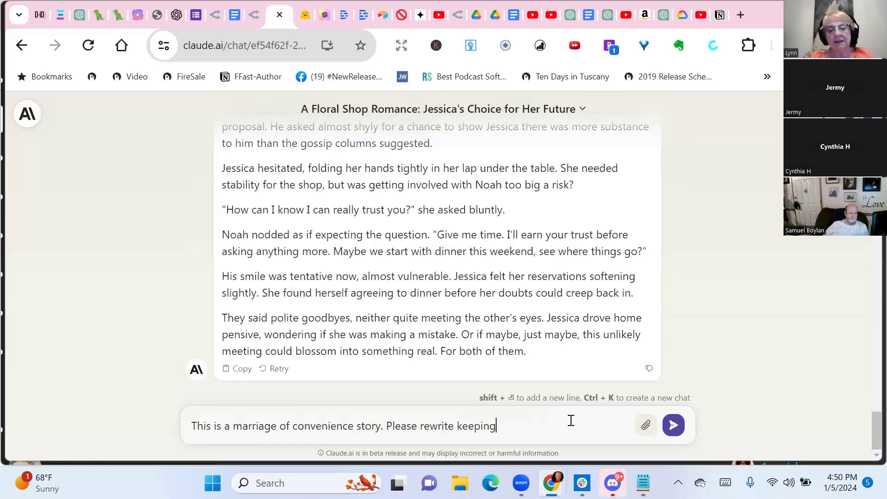
{"action": "type", "text": " in mi"}
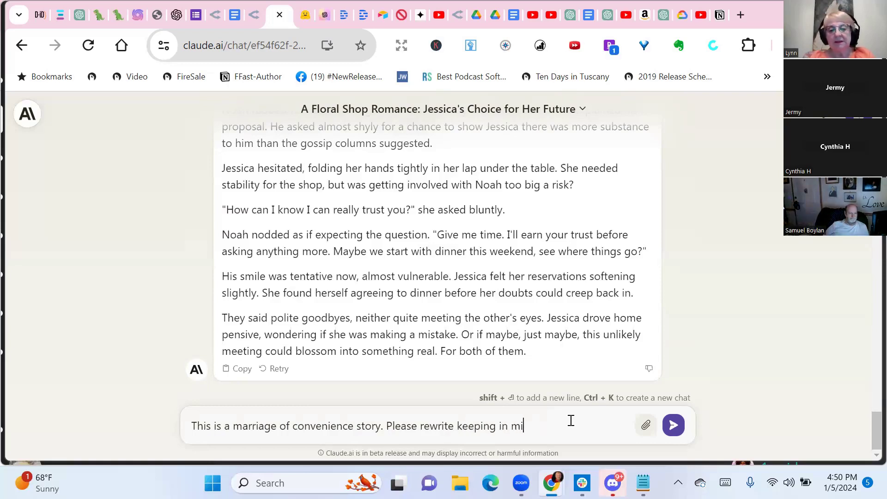
{"action": "type", "text": "nd that there"}
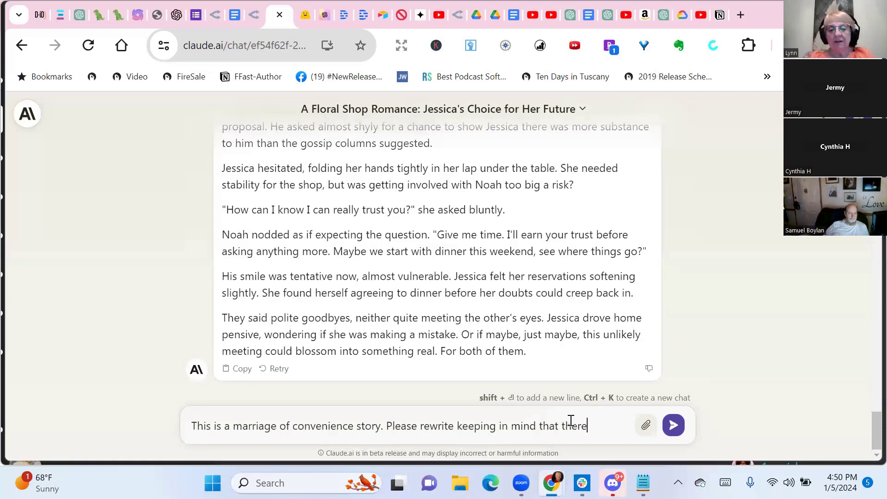
{"action": "type", "text": " is no romantic"}
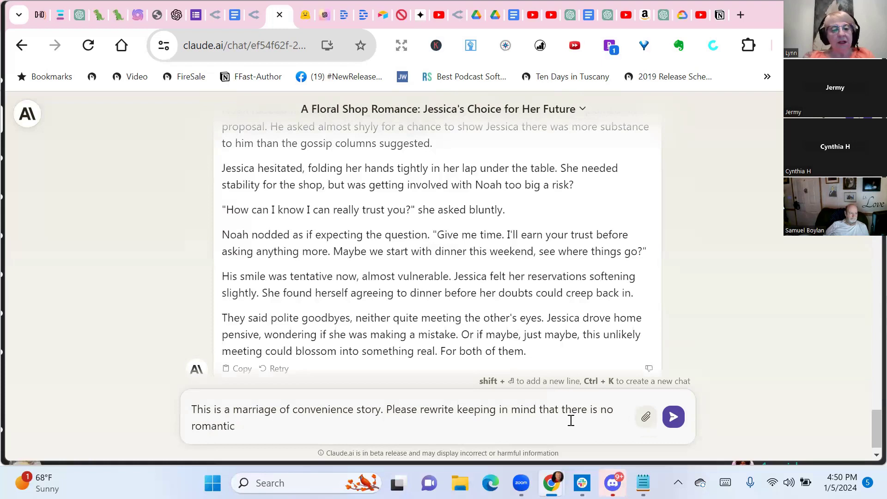
{"action": "type", "text": " relationship yet."}
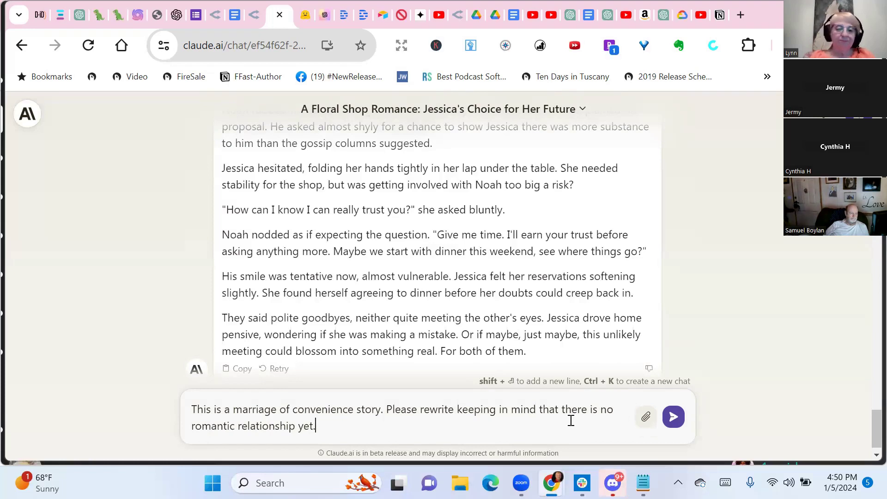
{"action": "key", "text": "Return"}
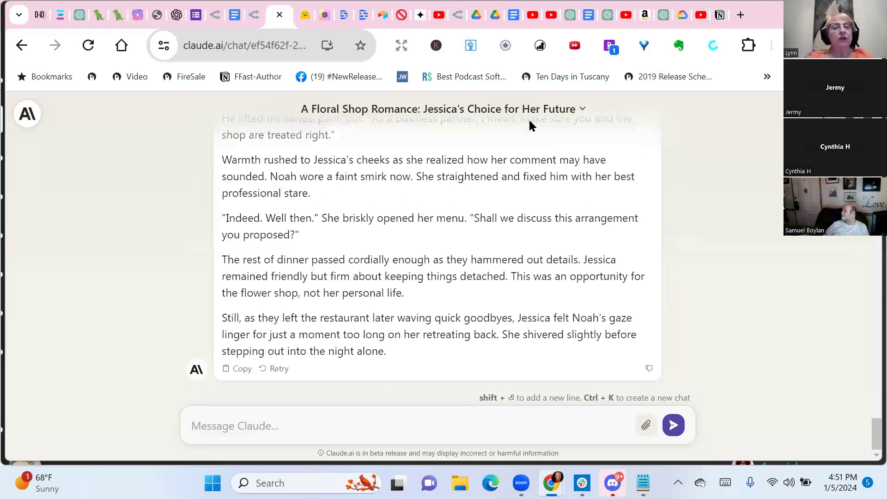
Switch to Sudowrite, copy the full synopsis of A Convenient Proposition, and return to the Claude chat
{"action": "left_click", "coordinate": [141, 14]}
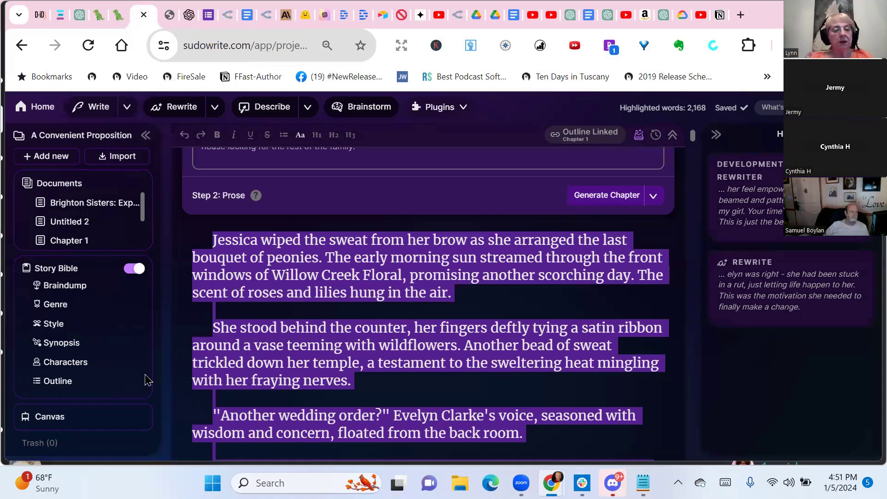
{"action": "left_click", "coordinate": [74, 347]}
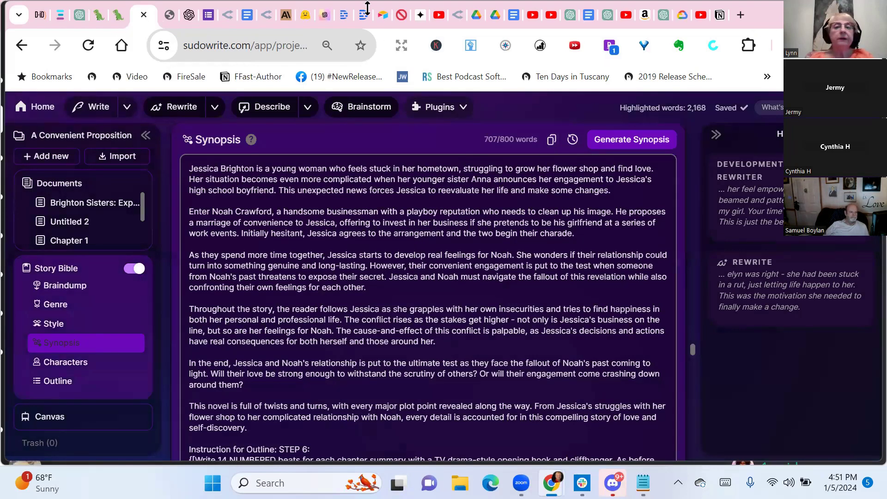
{"action": "left_click", "coordinate": [283, 21]}
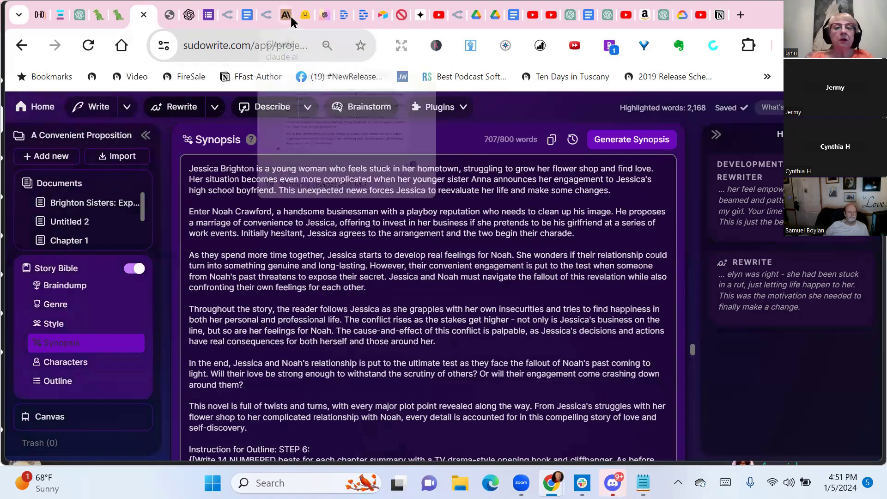
Compose the message "Here is the synopsis. This should give you better information for a rewrite." with the spelling of "synopsis" corrected
{"action": "type", "text": "Here is the sy"}
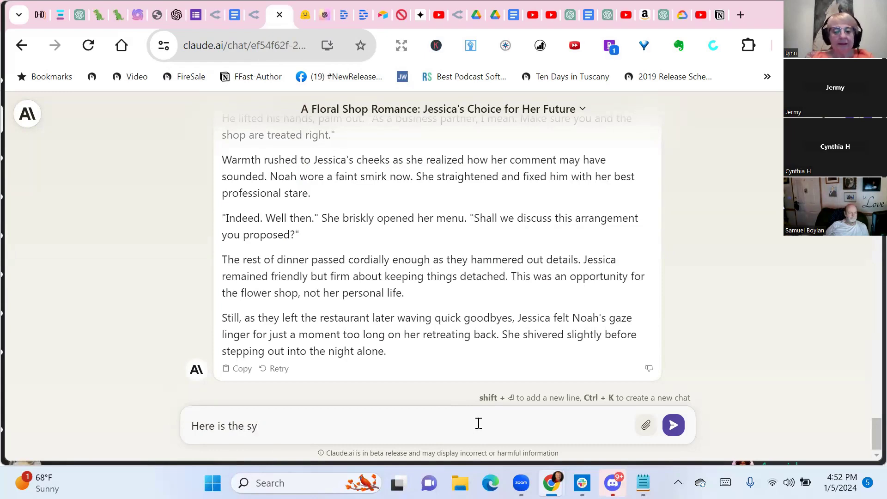
{"action": "type", "text": "nopisis. Thi"}
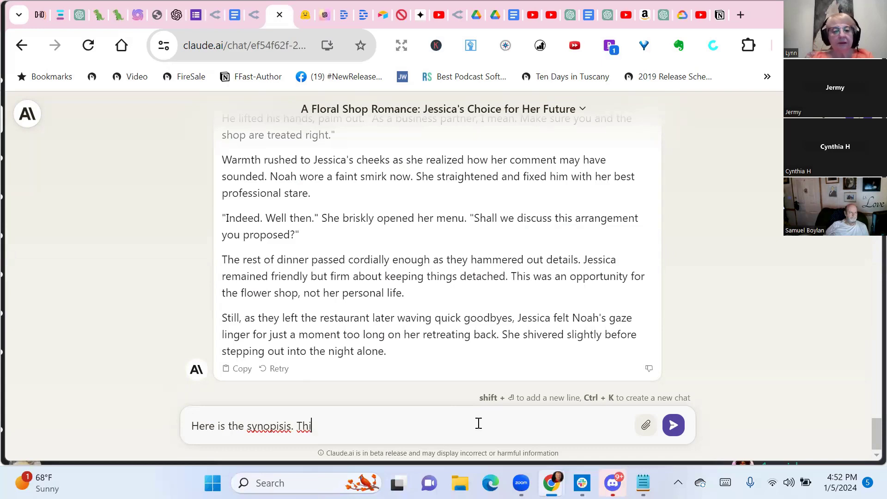
{"action": "right_click", "coordinate": [267, 426]}
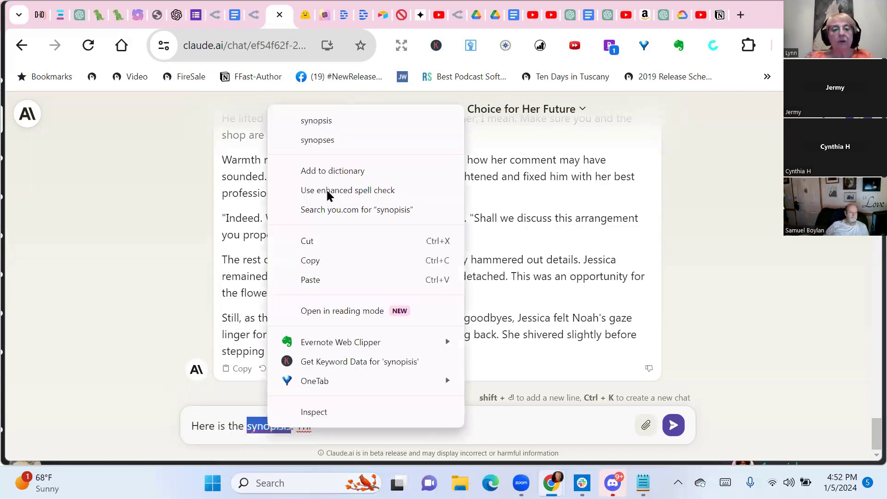
{"action": "left_click", "coordinate": [337, 121]}
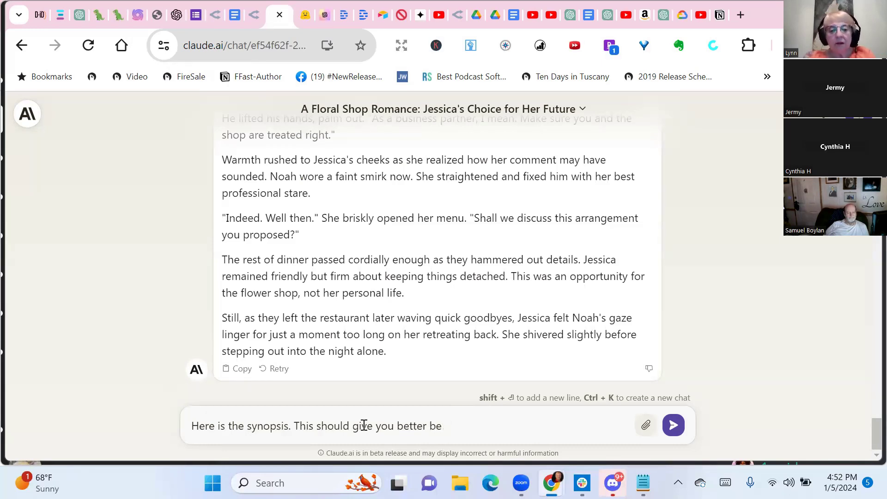
{"action": "type", "text": "ion for a rewrite."}
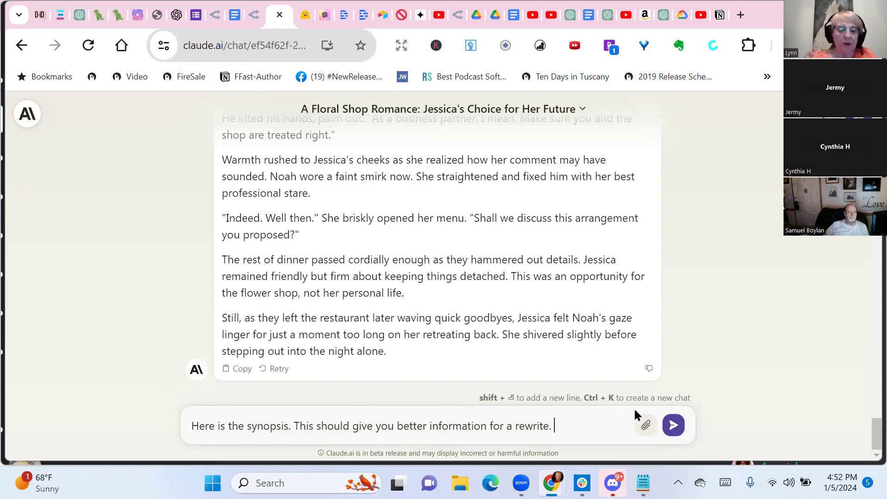
Attach the copied synopsis from the clipboard history to the message and send it
{"action": "key", "text": "super+v"}
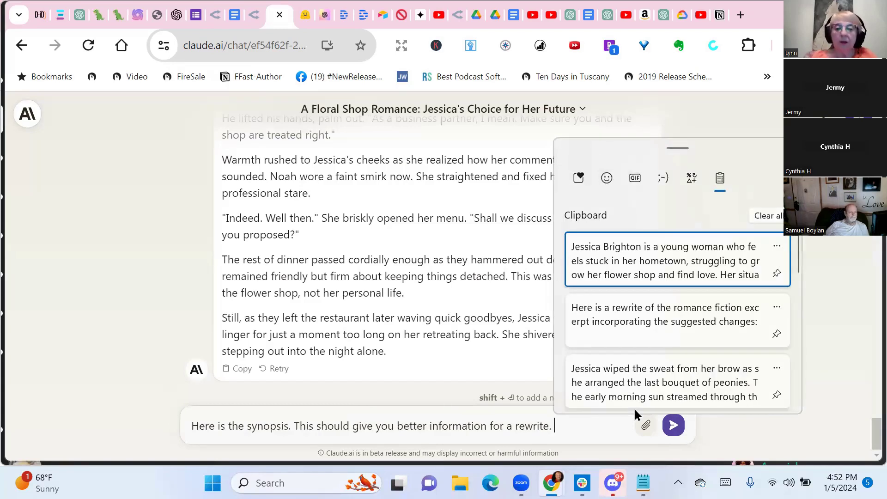
{"action": "left_click", "coordinate": [678, 245]}
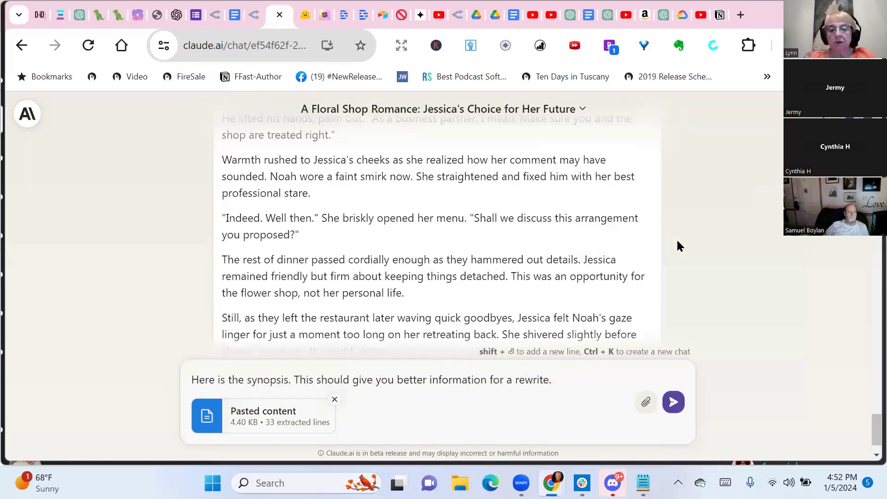
{"action": "left_click", "coordinate": [675, 403]}
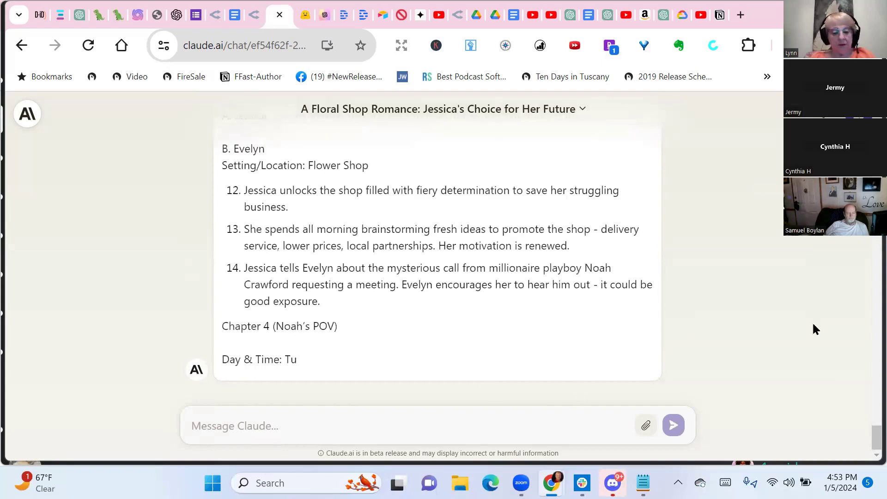
{"action": "key", "text": "super+v"}
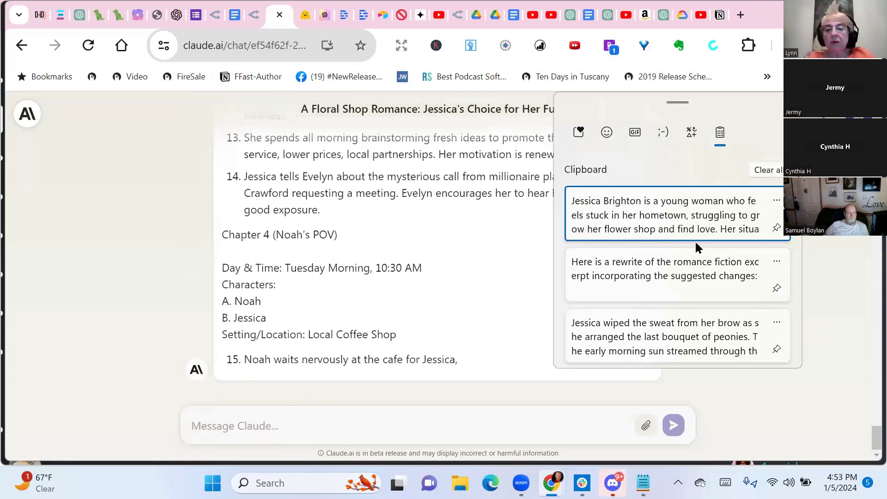
{"action": "scroll", "coordinate": [649, 226], "scroll_direction": "down", "scroll_amount": 1}
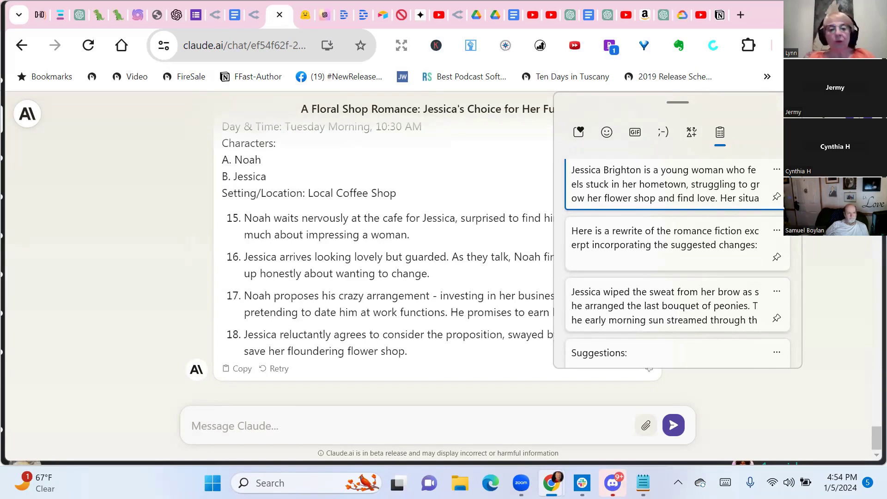
{"action": "key", "text": "Escape"}
Send the follow-up request "Please rewrite chapter 1"
{"action": "scroll", "coordinate": [510, 252], "scroll_direction": "up", "scroll_amount": 5}
{"action": "scroll", "coordinate": [509, 252], "scroll_direction": "down", "scroll_amount": 5}
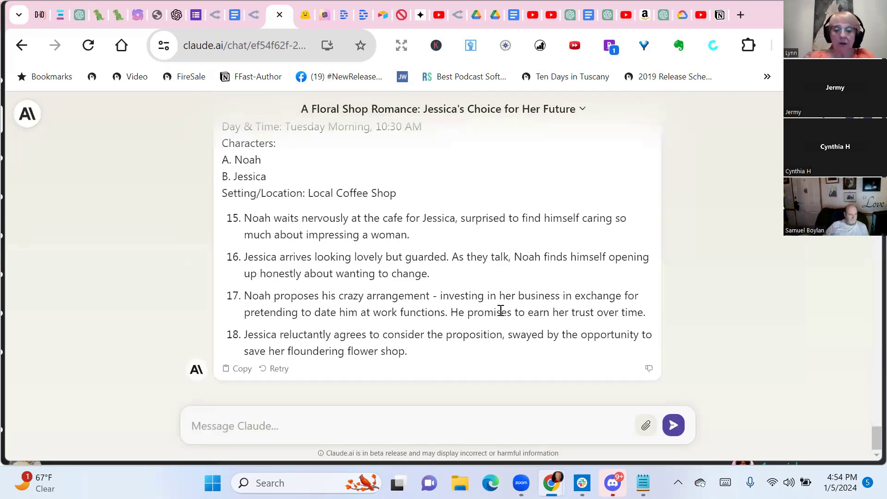
{"action": "left_click", "coordinate": [408, 420]}
{"action": "type", "text": "Please rewrite"}
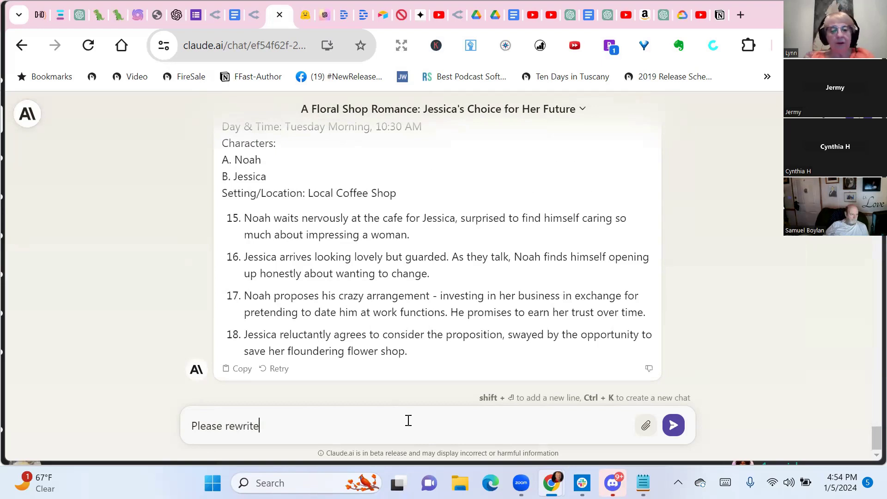
{"action": "type", "text": " chapter 1"}
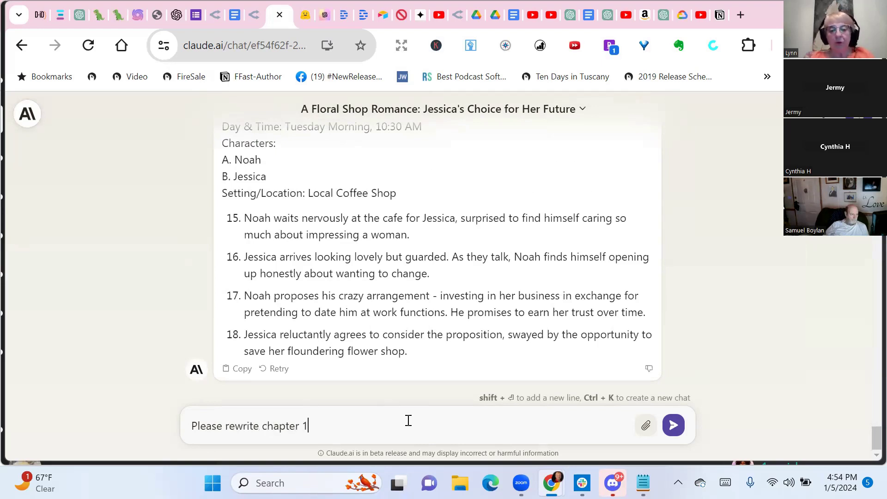
{"action": "key", "text": "Return"}
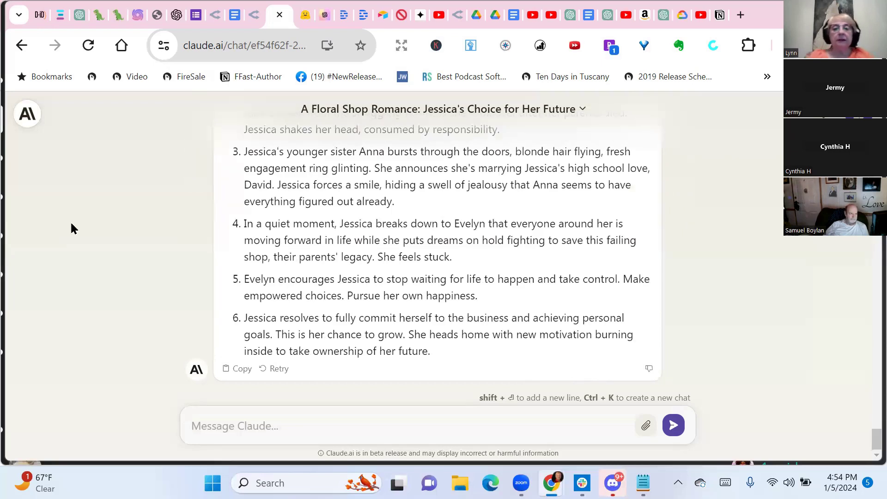
Send Claude the request "Please write the manuscript prose for chapter 1" and follow up its answer with "please continue"
{"action": "scroll", "coordinate": [383, 258], "scroll_direction": "up", "scroll_amount": 4}
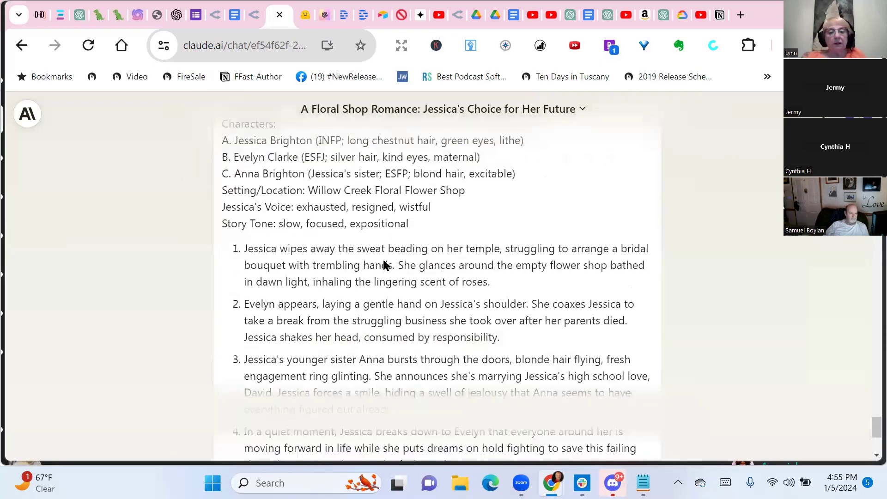
{"action": "scroll", "coordinate": [384, 259], "scroll_direction": "up", "scroll_amount": 7}
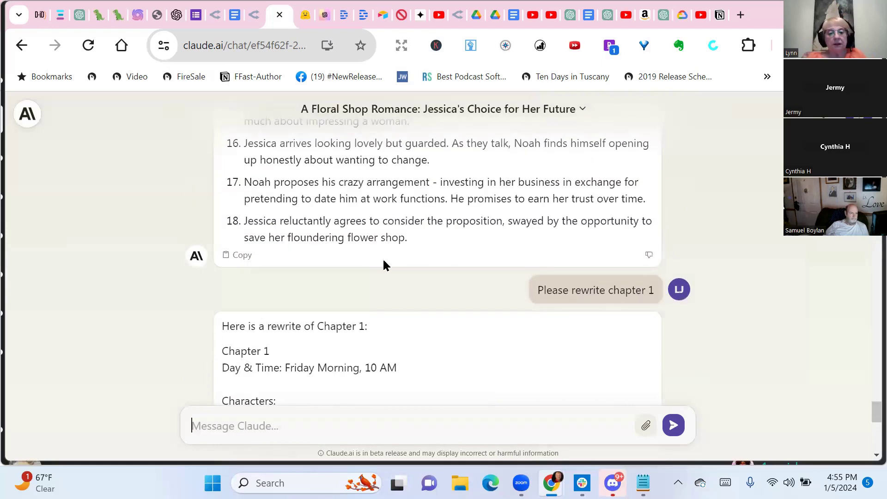
{"action": "scroll", "coordinate": [384, 265], "scroll_direction": "down", "scroll_amount": 3}
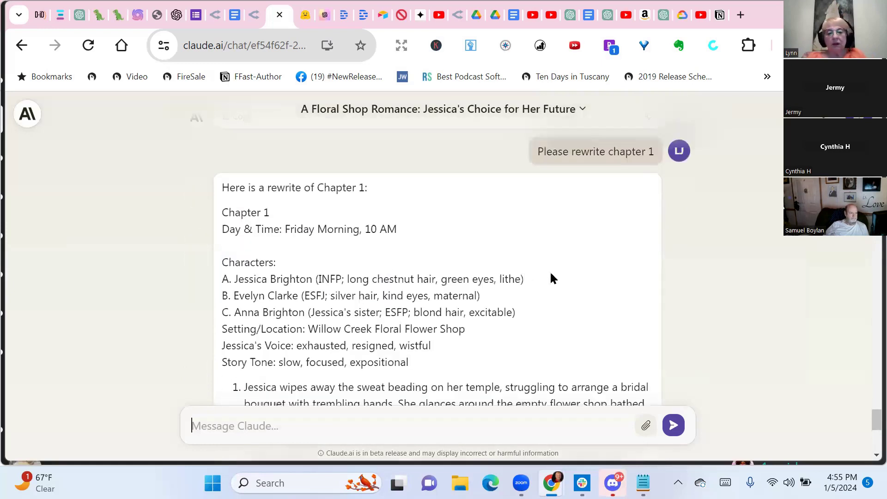
{"action": "scroll", "coordinate": [526, 272], "scroll_direction": "down", "scroll_amount": 10}
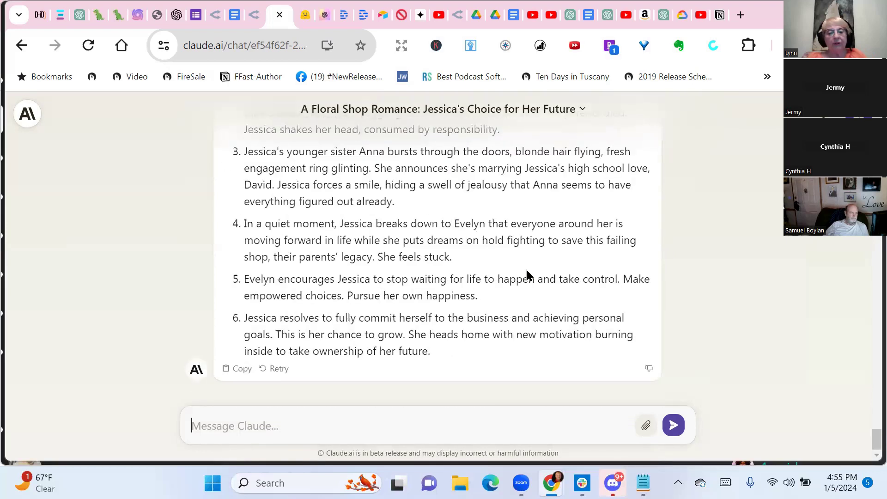
{"action": "type", "text": "Please"}
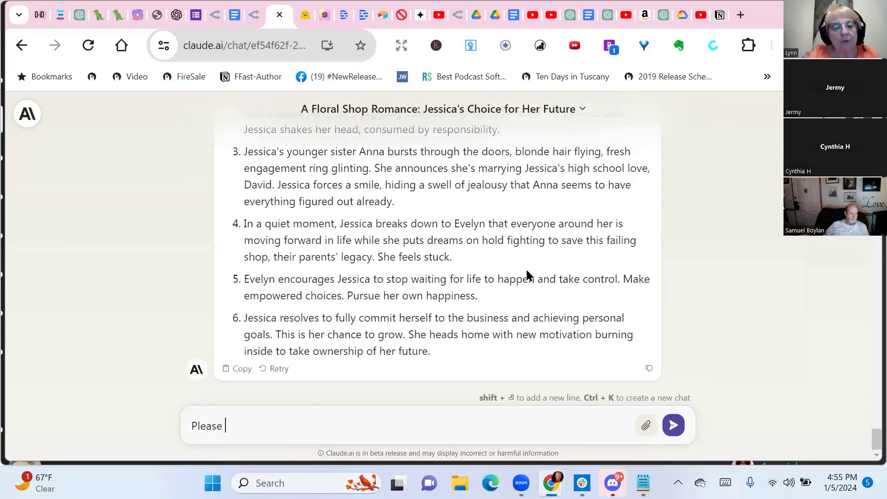
{"action": "type", "text": " write the pro"}
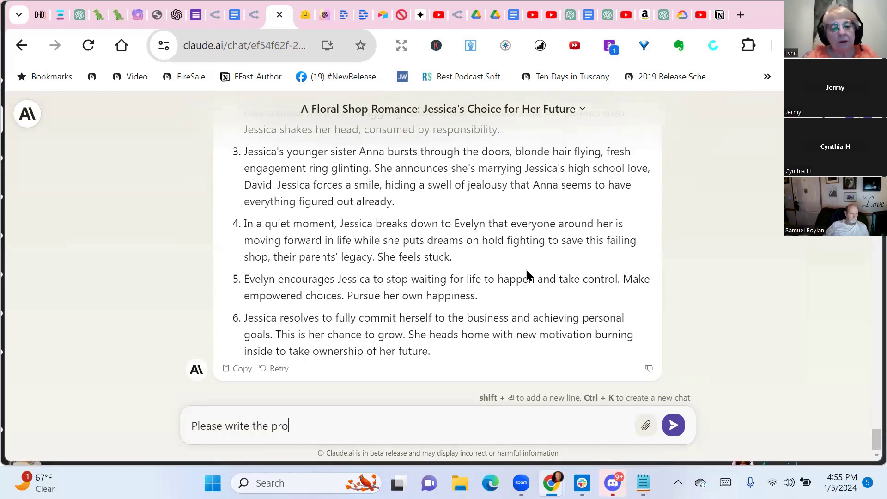
{"action": "key", "text": "BackSpace"}
{"action": "key", "text": "BackSpace"}
{"action": "key", "text": "BackSpace"}
{"action": "type", "text": "manuscript pro"}
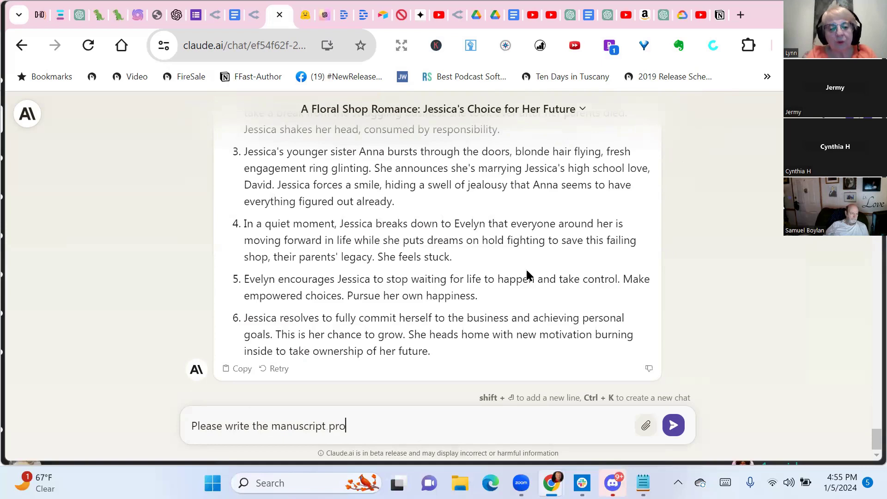
{"action": "type", "text": "se for chapter 1"}
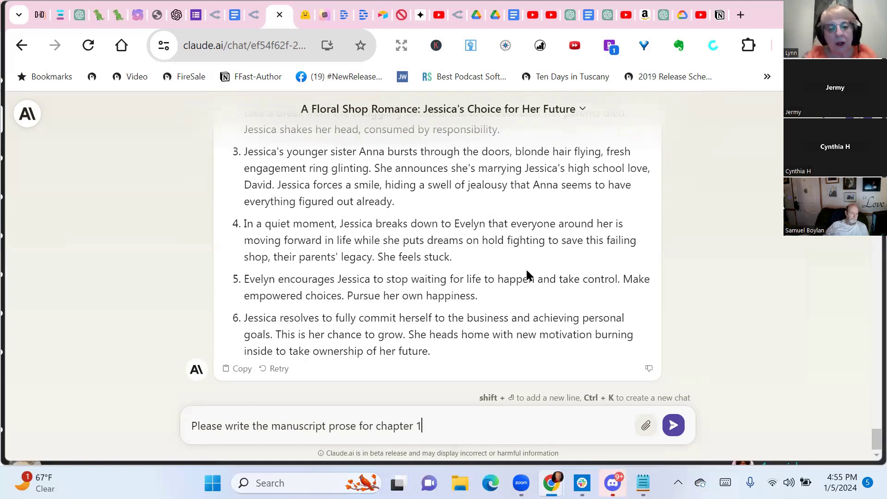
{"action": "key", "text": "Return"}
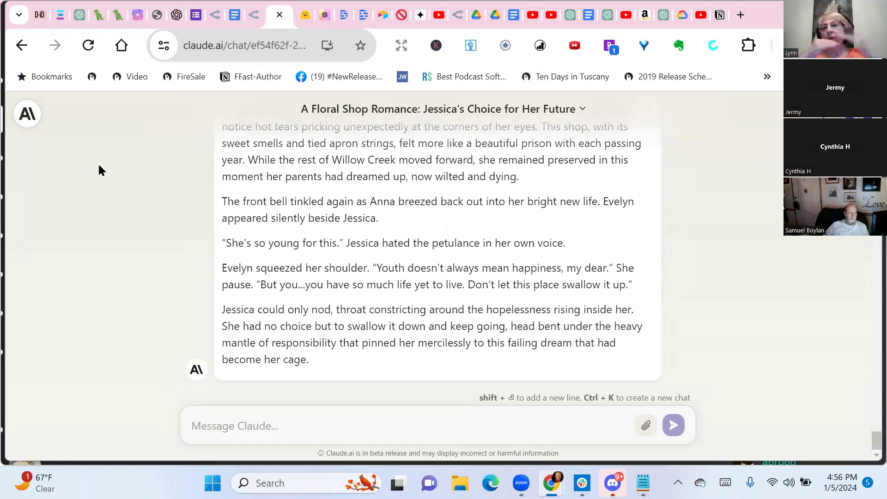
{"action": "type", "text": "please continue"}
{"action": "key", "text": "Return"}
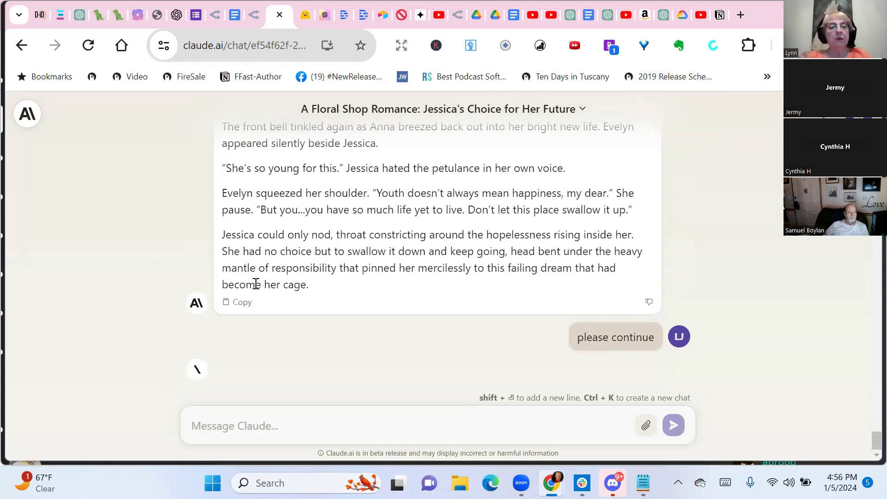
Switch to Sudowrite and add a new Chapter 2 document to the A Convenient Proposition project
{"action": "left_click", "coordinate": [138, 19]}
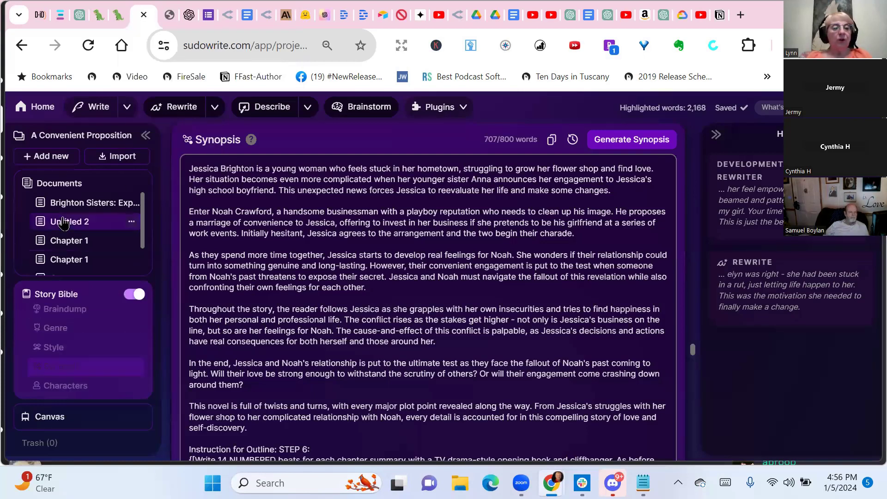
{"action": "mouse_move", "coordinate": [74, 181]}
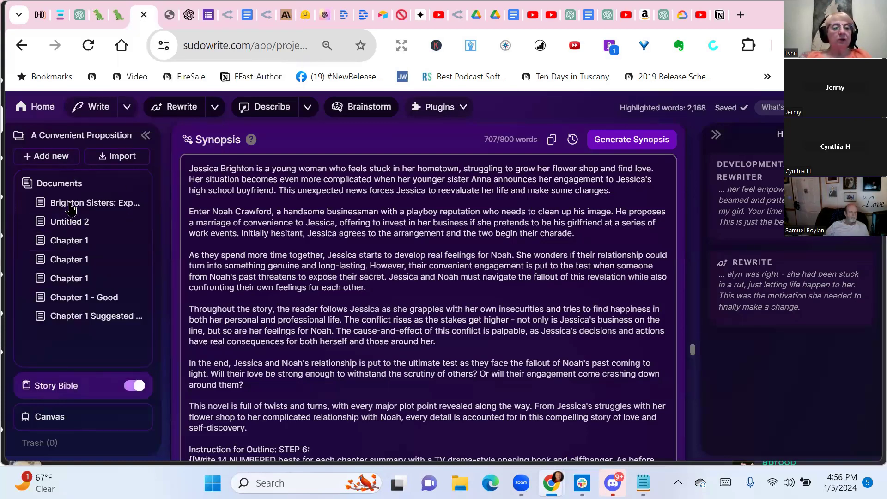
{"action": "left_click", "coordinate": [44, 155]}
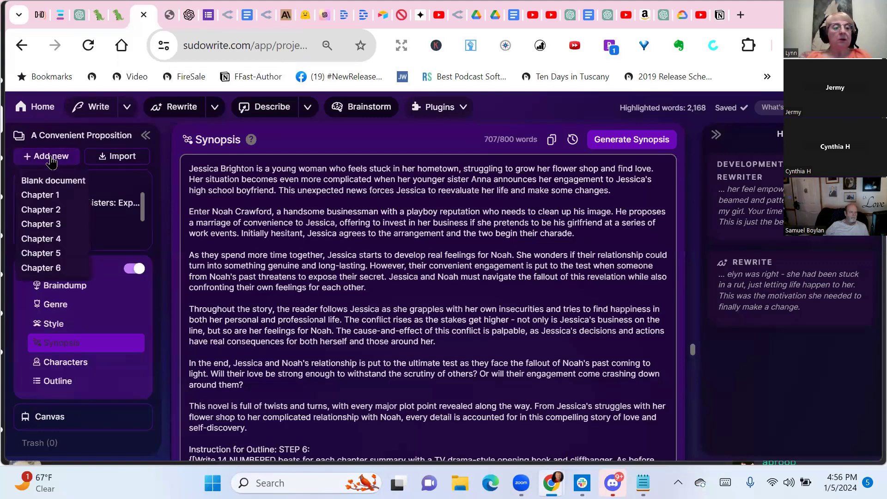
{"action": "left_click", "coordinate": [50, 210]}
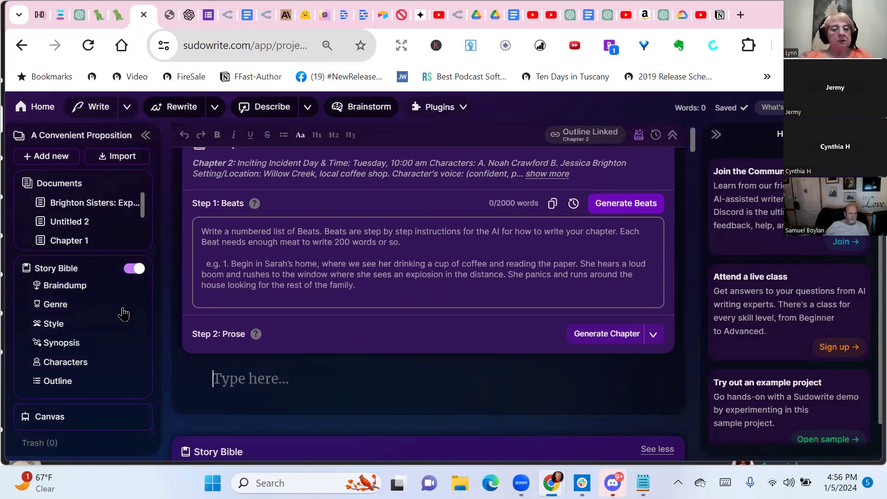
Copy the Chapter 2 section of the story outline, from "Inciting Incident" through beat 14
{"action": "left_click", "coordinate": [58, 388]}
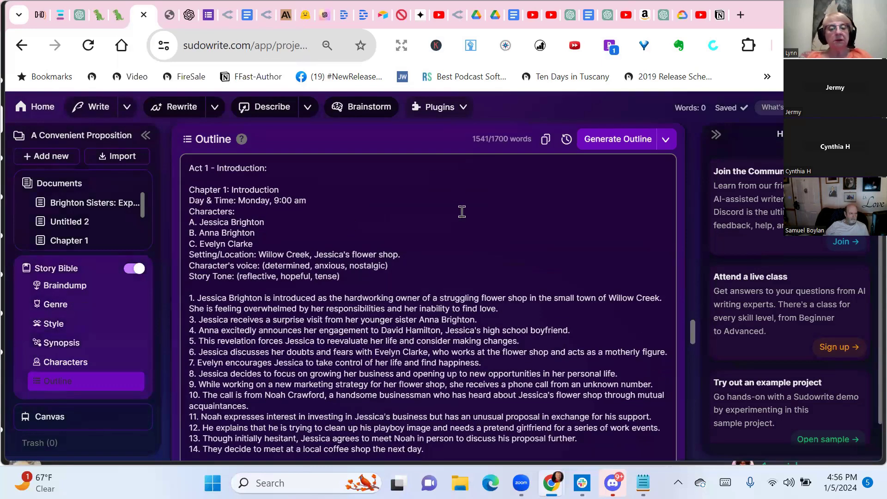
{"action": "scroll", "coordinate": [460, 211], "scroll_direction": "down", "scroll_amount": 6}
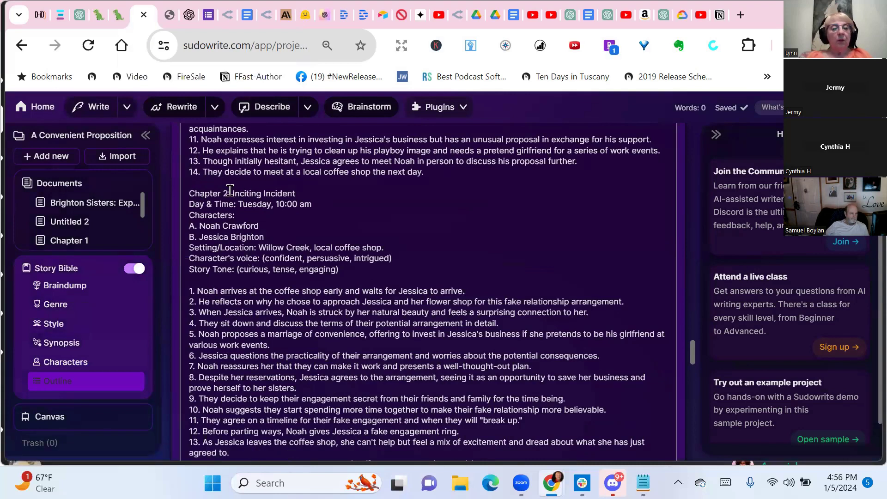
{"action": "left_click_drag", "start_coordinate": [230, 192], "coordinate": [506, 348]}
{"action": "key", "text": "ctrl+c"}
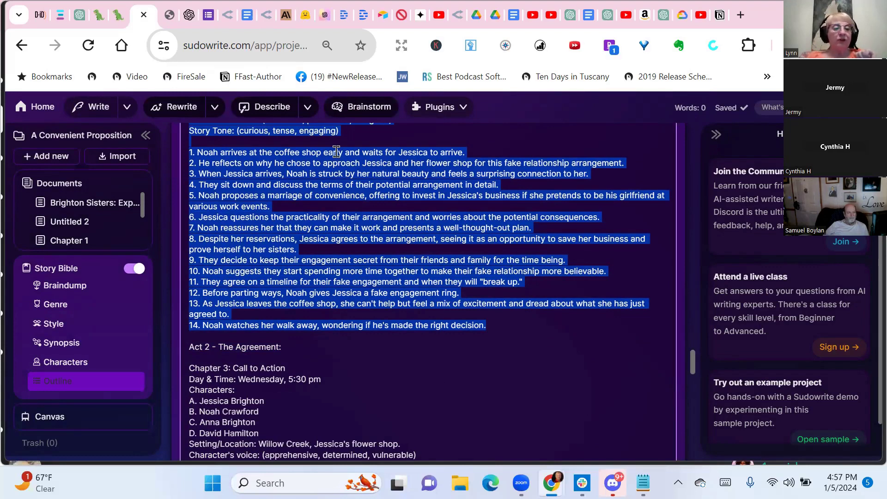
Paste the copied outline section into the Chapter 2 document's beats and insert an opening square bracket before "Inciting Incident"
{"action": "mouse_move", "coordinate": [69, 227]}
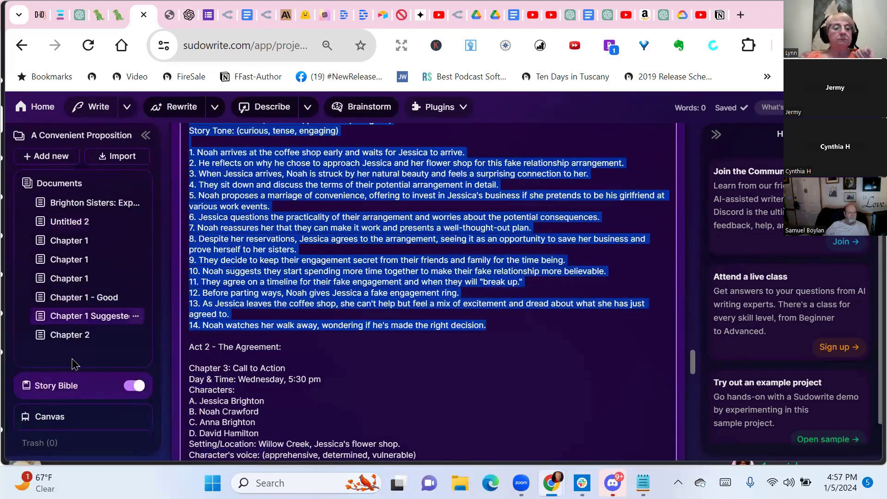
{"action": "left_click", "coordinate": [79, 337]}
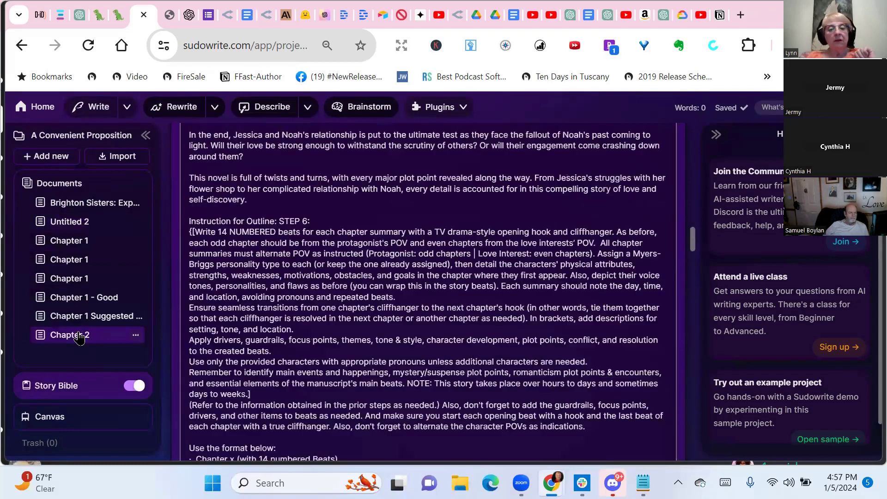
{"action": "left_click", "coordinate": [383, 311]}
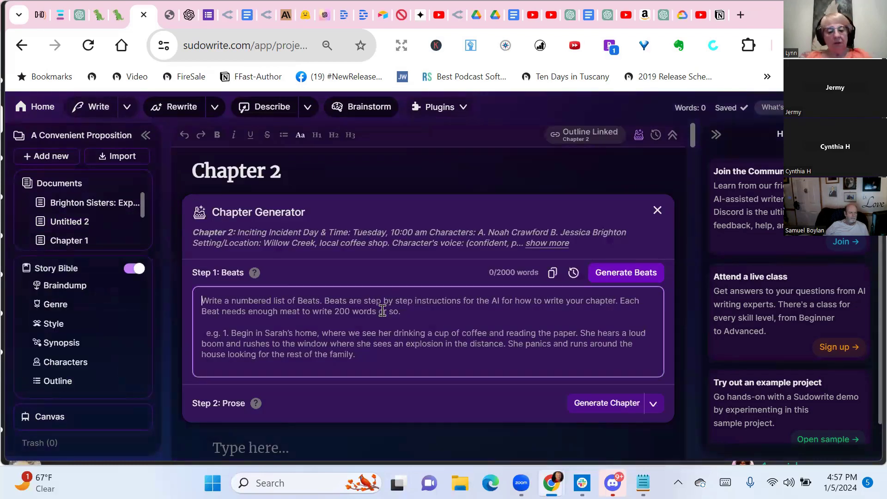
{"action": "key", "text": "ctrl+v"}
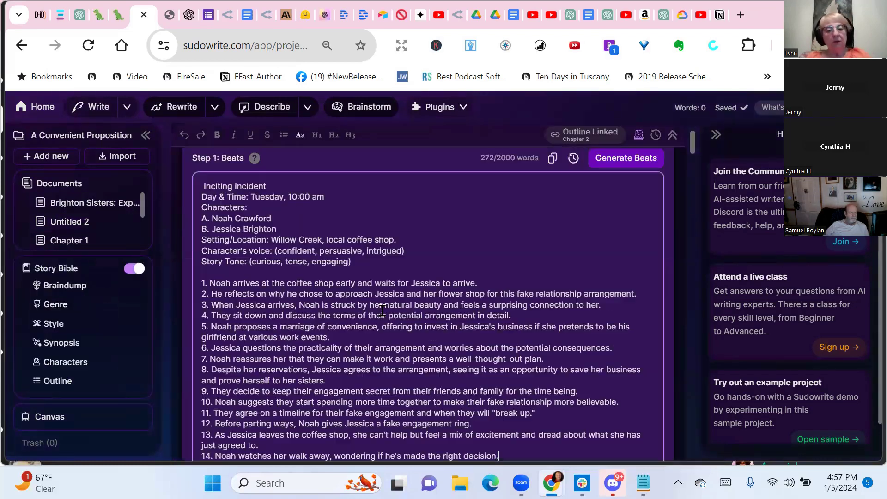
{"action": "left_click", "coordinate": [201, 184]}
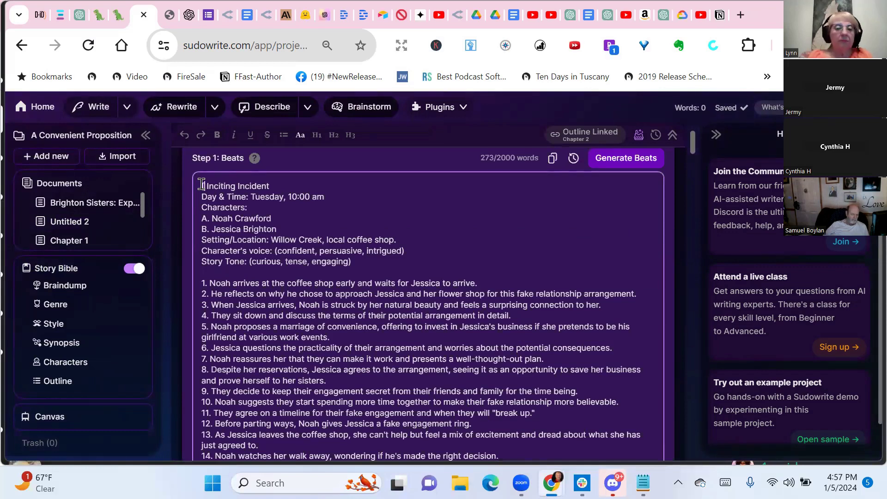
Add the line "Write in third-person limited POV from Noah's perspective." below the Story Tone line in the beats
{"action": "left_click", "coordinate": [375, 263]}
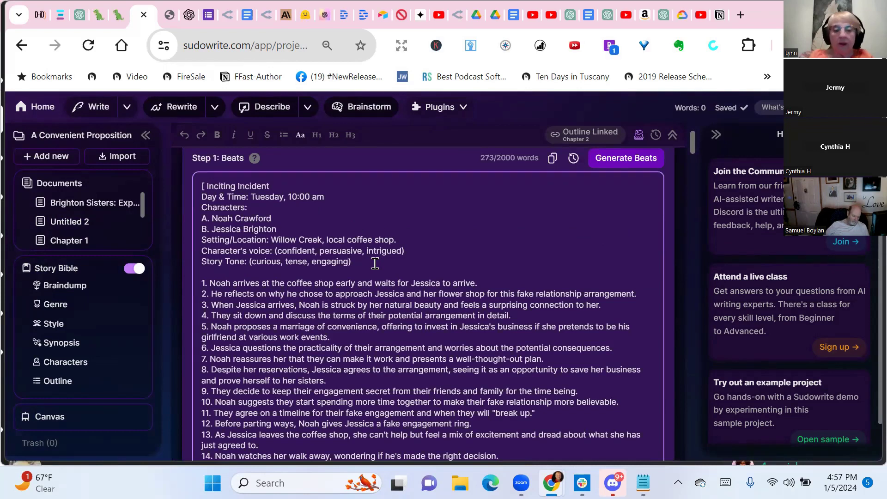
{"action": "key", "text": "Return"}
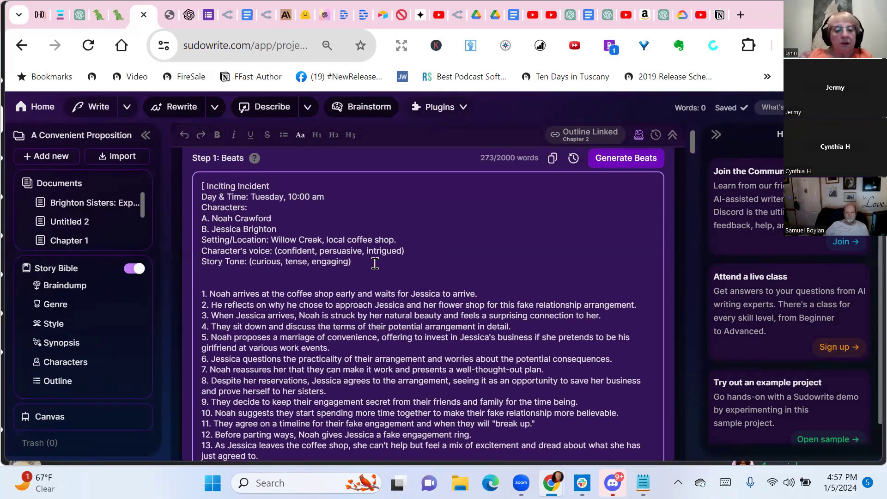
{"action": "type", "text": "Write in"}
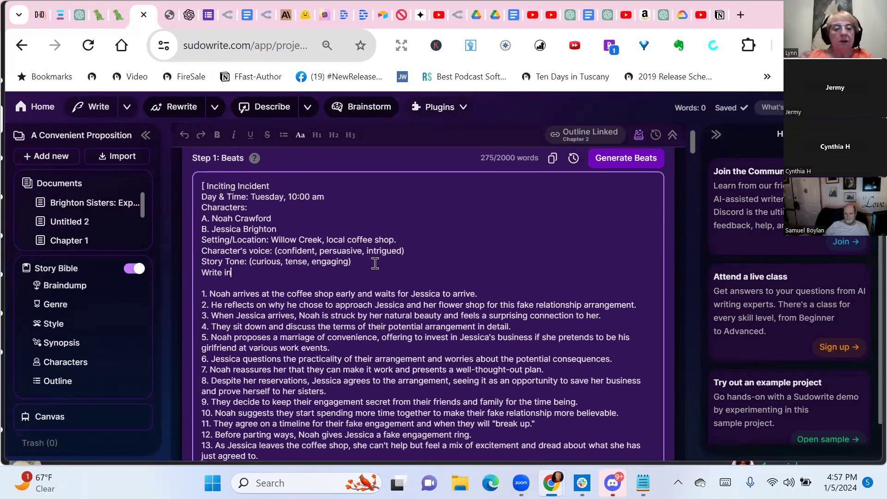
{"action": "type", "text": " third-person"}
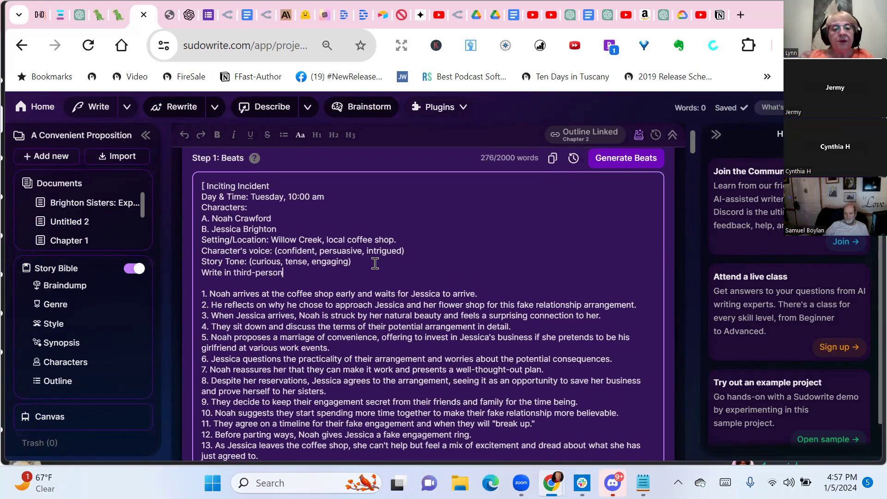
{"action": "type", "text": " limited P"}
{"action": "type", "text": "OV"}
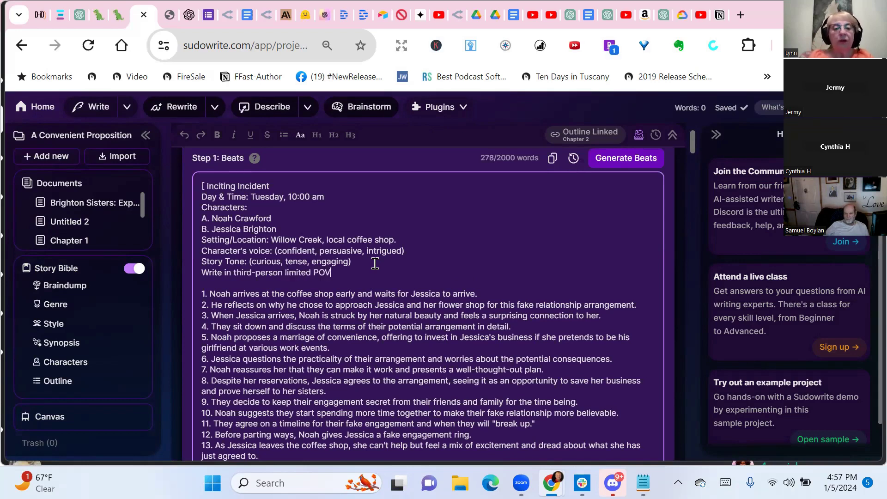
{"action": "type", "text": " from "}
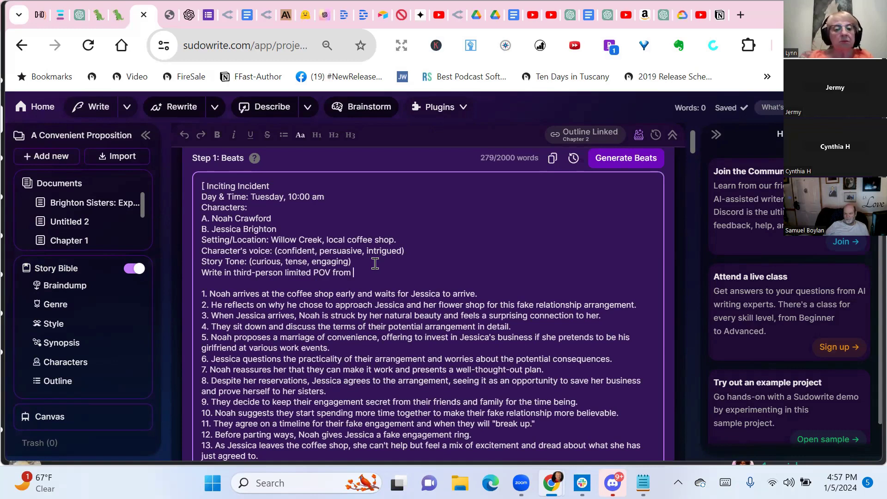
{"action": "type", "text": "Noah's p"}
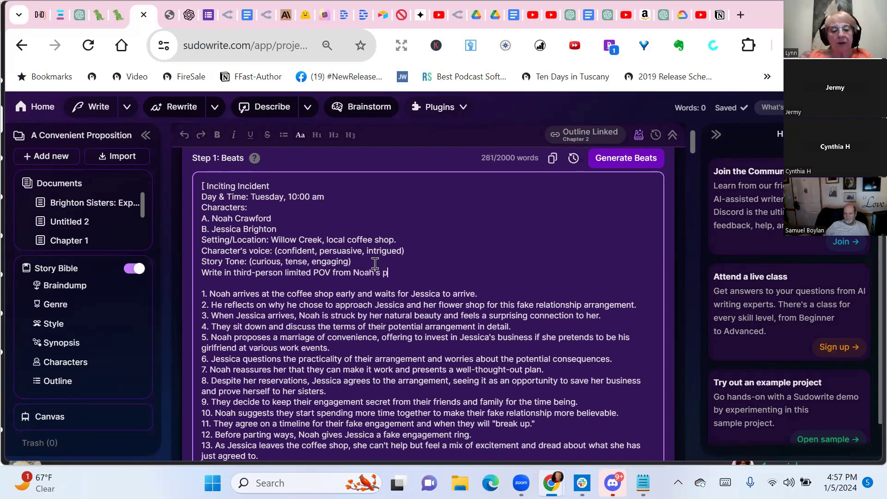
{"action": "type", "text": "erspectiv"}
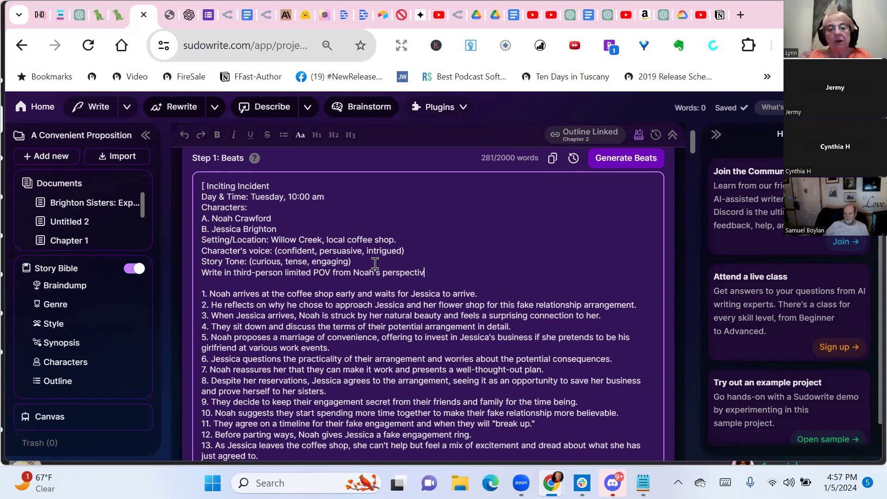
{"action": "type", "text": "e. "}
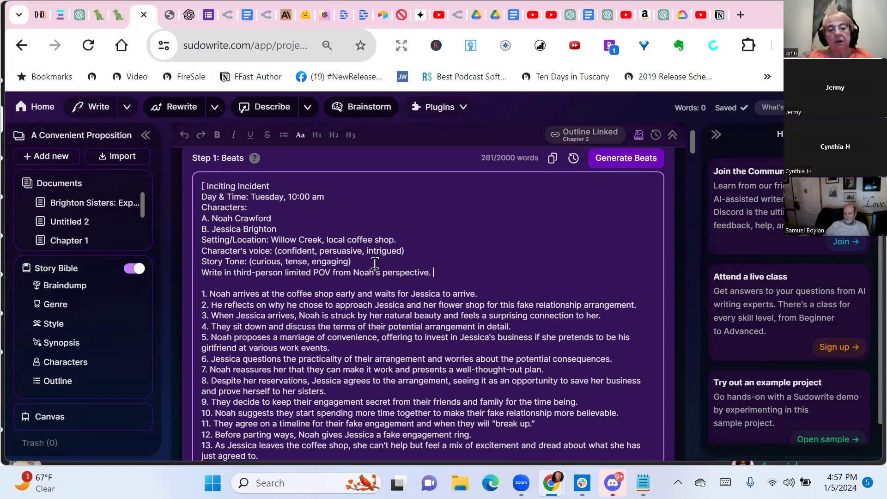
Extend the point-of-view instruction line with "Avoid telling. Show using action."
{"action": "type", "text": "Avoid telling,"}
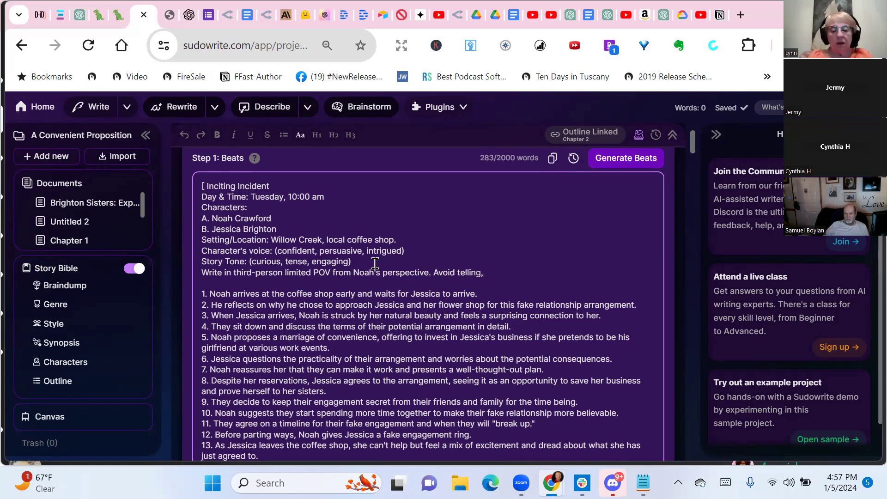
{"action": "key", "text": "BackSpace"}
{"action": "type", "text": ". Show u"}
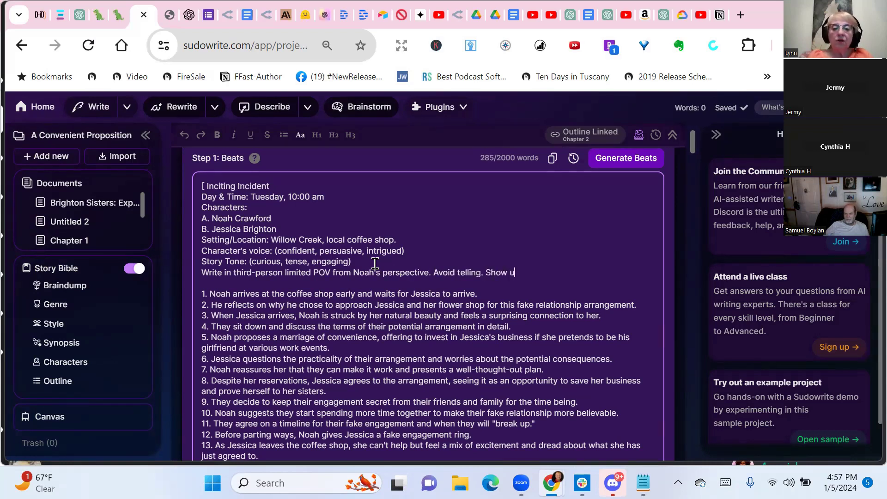
{"action": "type", "text": "sing a"}
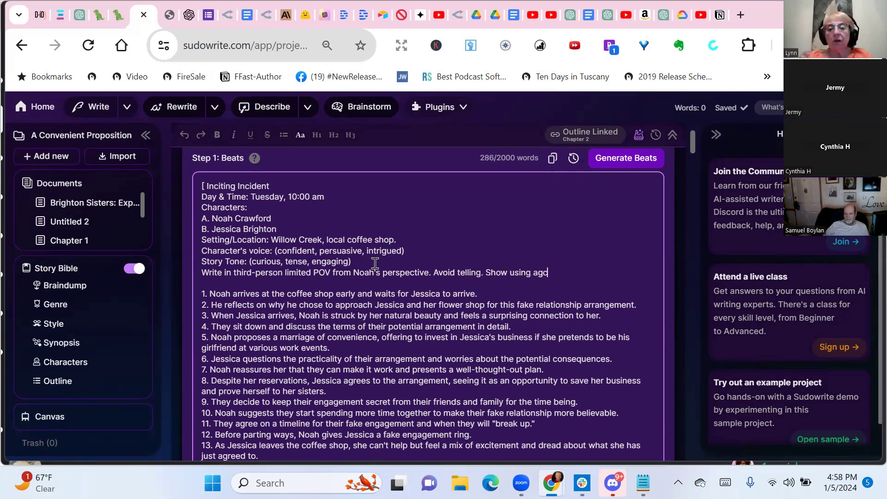
{"action": "type", "text": "ction. "}
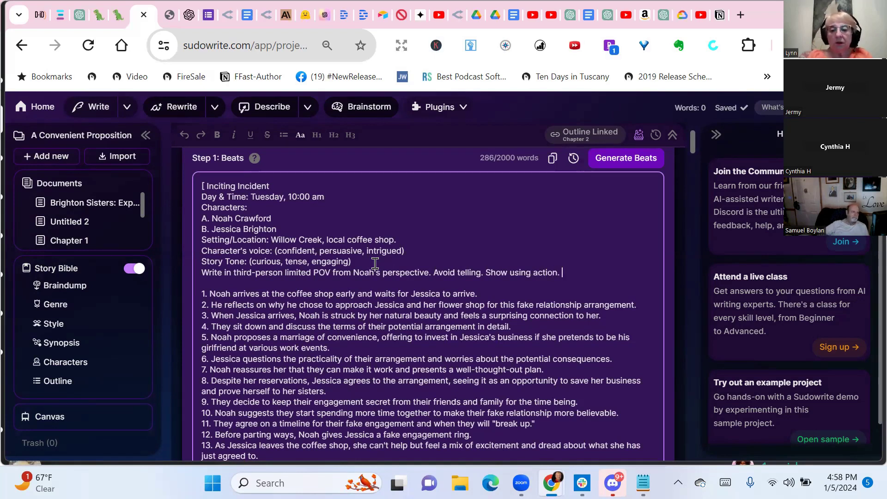
Close the bracketed instruction block in the Chapter 2 beats with a square bracket after "Show using action."
{"action": "type", "text": "]"}
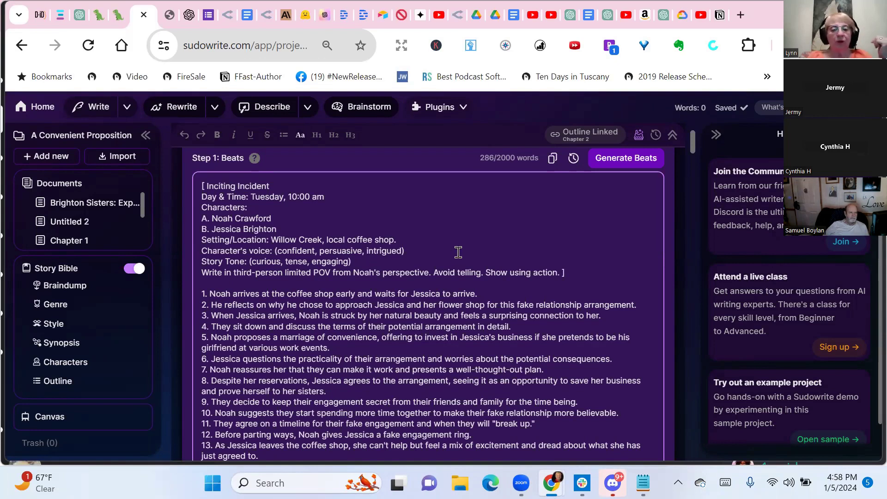
{"action": "scroll", "coordinate": [458, 254], "scroll_direction": "down", "scroll_amount": 1}
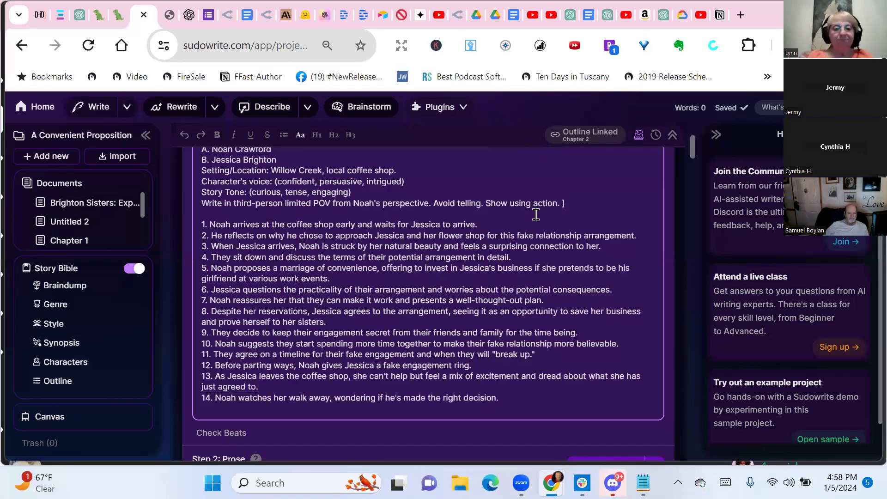
{"action": "scroll", "coordinate": [550, 316], "scroll_direction": "down", "scroll_amount": 3}
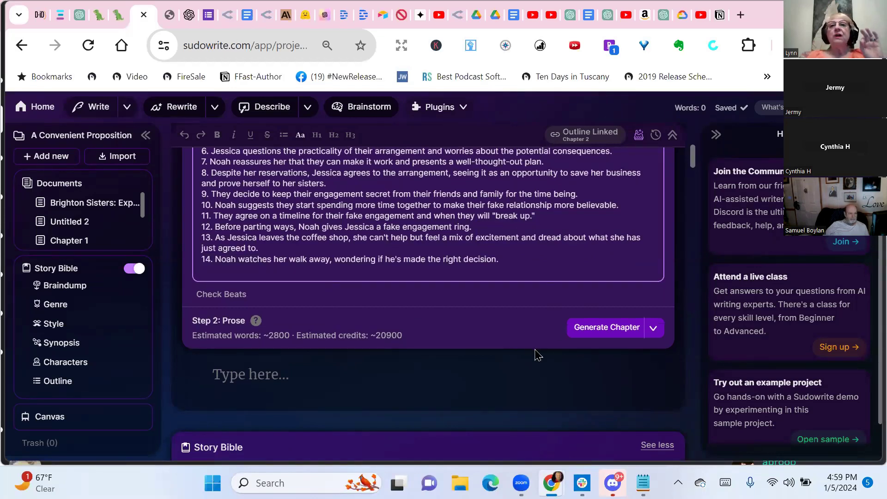
Try the Most Accurate and Best Prose modes for generating the Chapter 2 prose to compare their estimated credits
{"action": "left_click", "coordinate": [654, 329]}
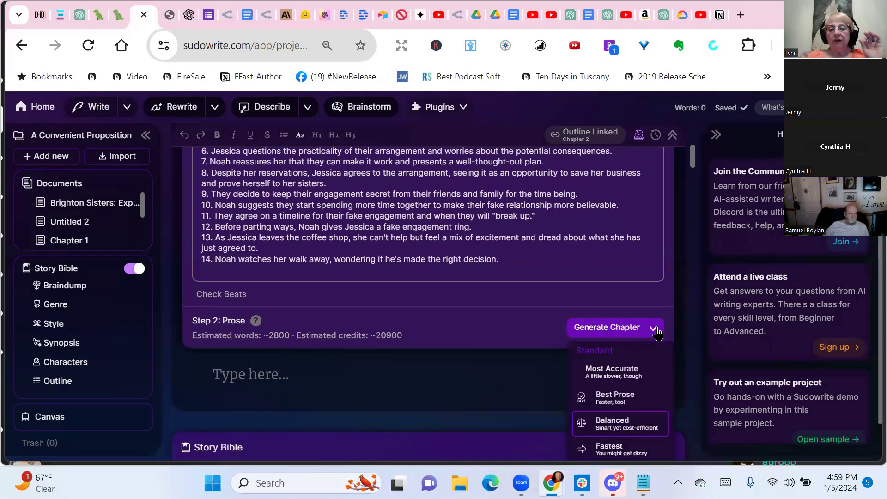
{"action": "scroll", "coordinate": [450, 297], "scroll_direction": "down", "scroll_amount": 3}
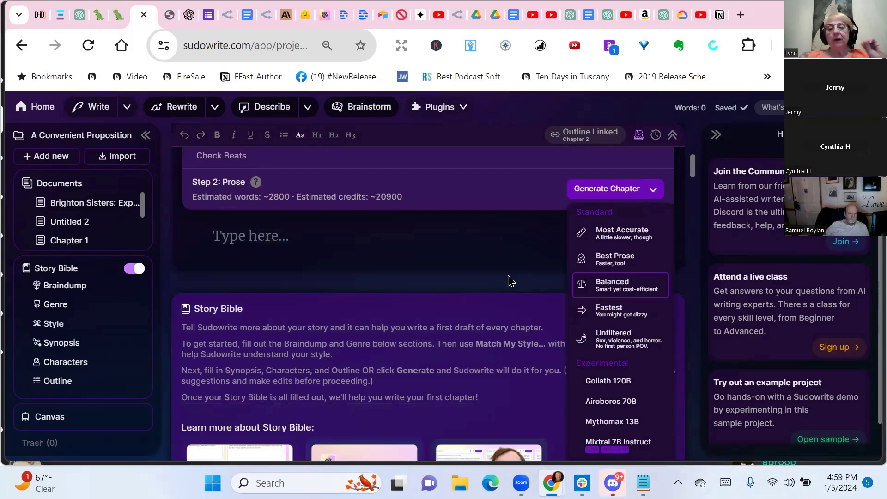
{"action": "scroll", "coordinate": [510, 281], "scroll_direction": "up", "scroll_amount": 1}
{"action": "scroll", "coordinate": [510, 281], "scroll_direction": "up", "scroll_amount": 1}
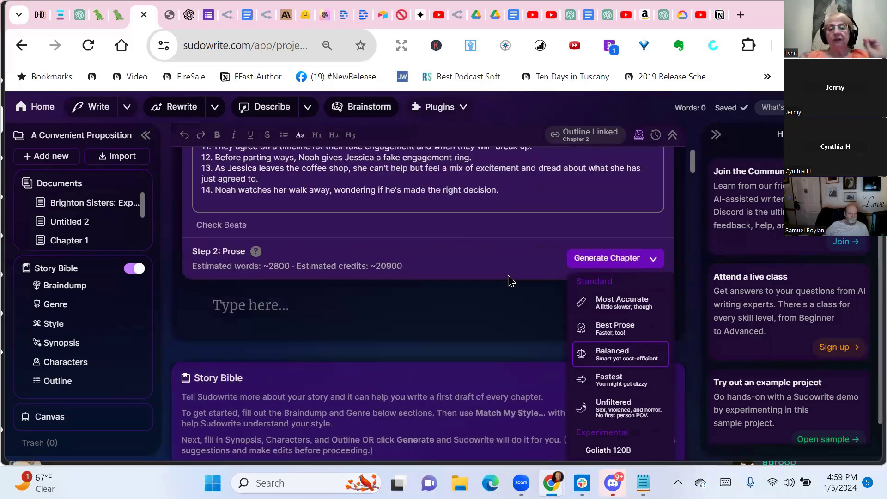
{"action": "left_click", "coordinate": [617, 304]}
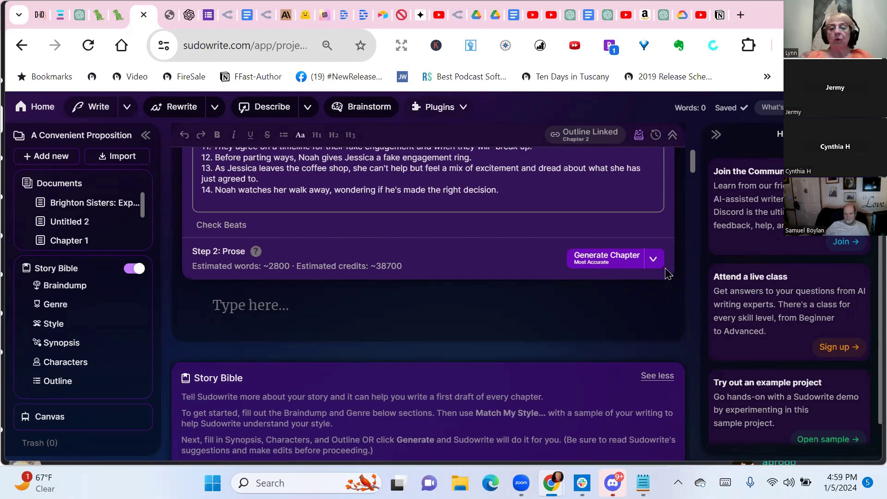
{"action": "left_click", "coordinate": [653, 259]}
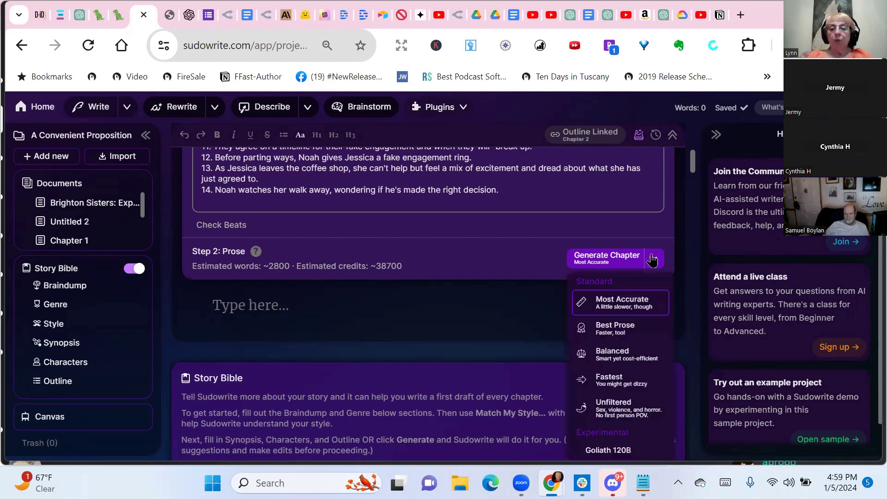
{"action": "left_click", "coordinate": [624, 330]}
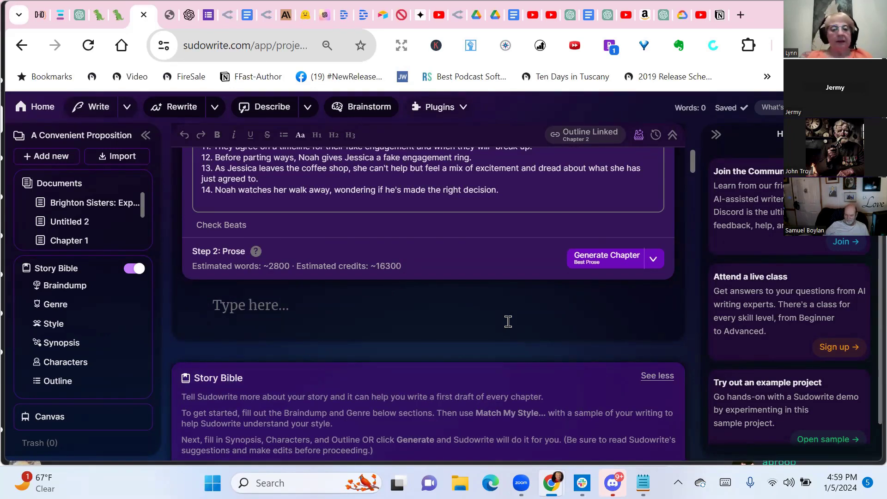
Switch the Chapter 2 prose generation to the Fastest mode and check its estimated credits
{"action": "left_click", "coordinate": [653, 263]}
{"action": "scroll", "coordinate": [618, 330], "scroll_direction": "down", "scroll_amount": 3}
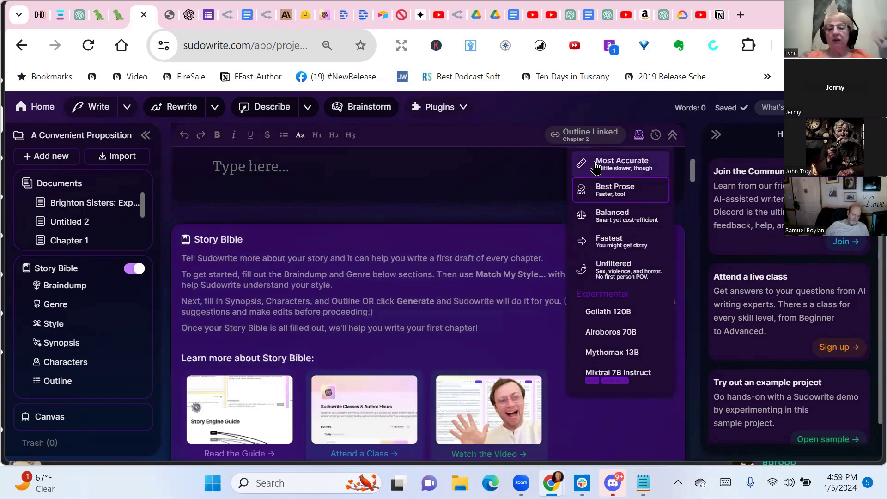
{"action": "left_click", "coordinate": [629, 252]}
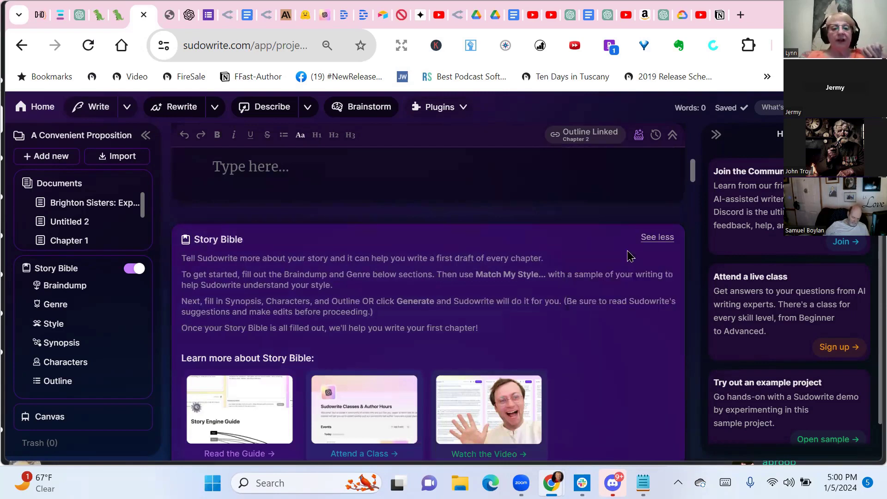
{"action": "scroll", "coordinate": [527, 293], "scroll_direction": "up", "scroll_amount": 3}
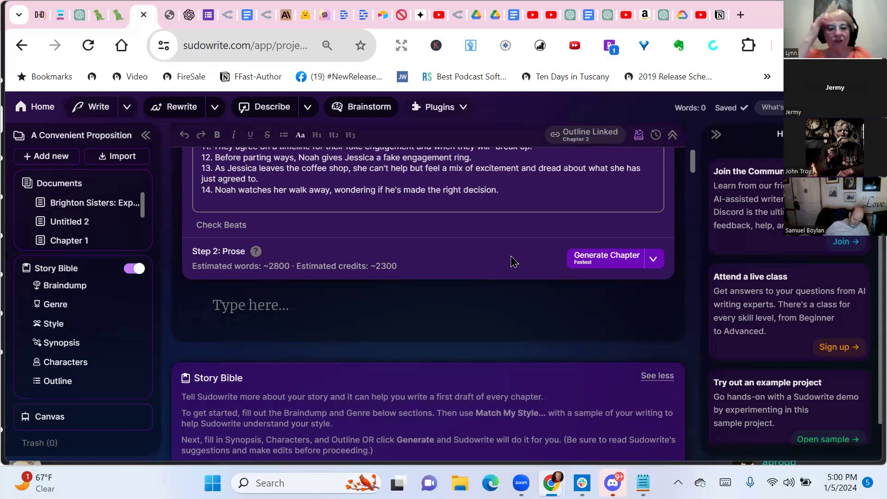
Try the experimental models Airoboros 70B, Goliath 120B and Mythomax 13B for the chapter generation to compare their estimated credits
{"action": "left_click", "coordinate": [652, 263]}
{"action": "scroll", "coordinate": [601, 361], "scroll_direction": "down", "scroll_amount": 2}
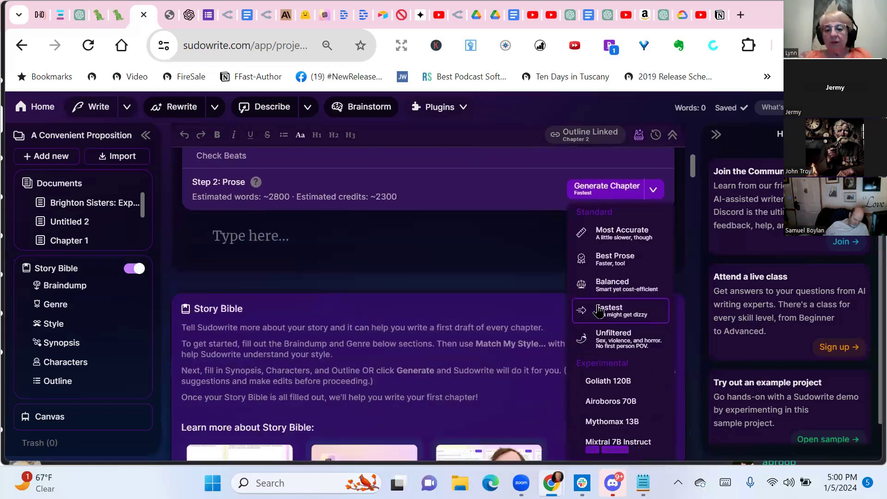
{"action": "left_click", "coordinate": [610, 401]}
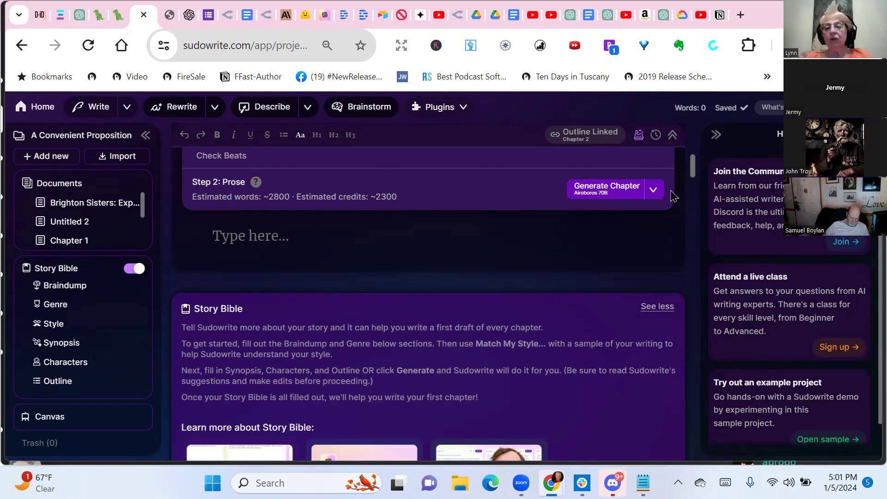
{"action": "left_click", "coordinate": [653, 199]}
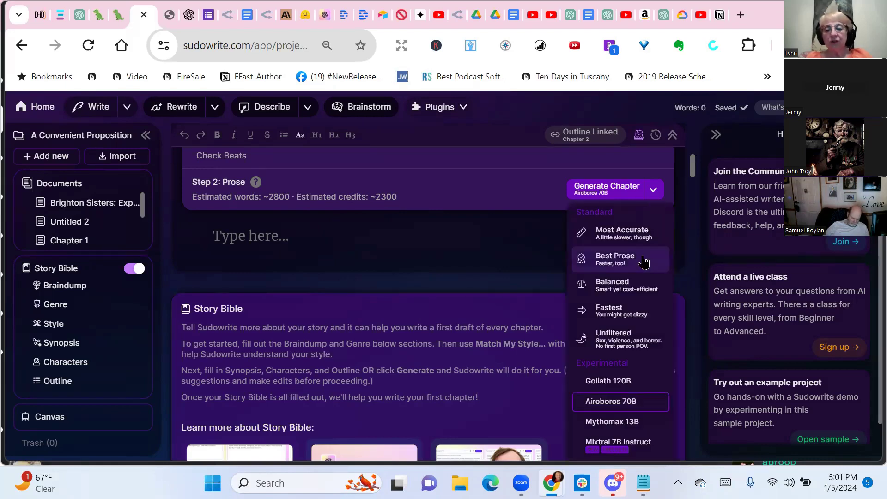
{"action": "left_click", "coordinate": [602, 383]}
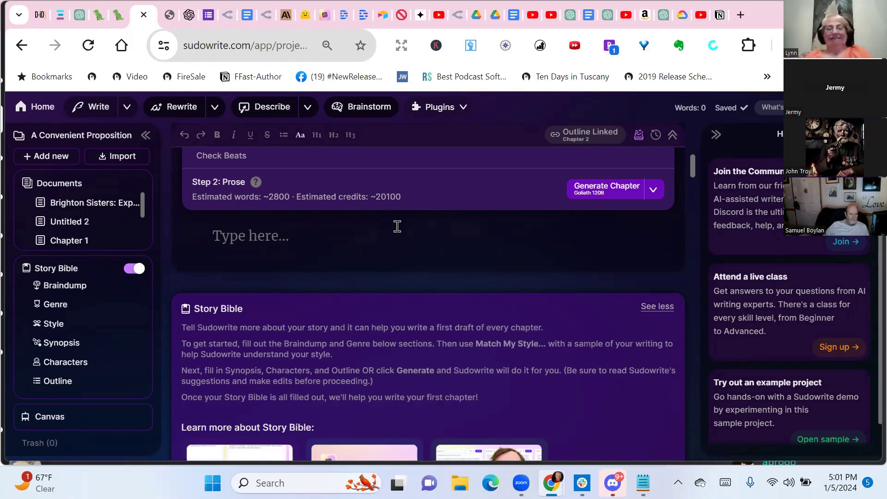
{"action": "left_click", "coordinate": [654, 194]}
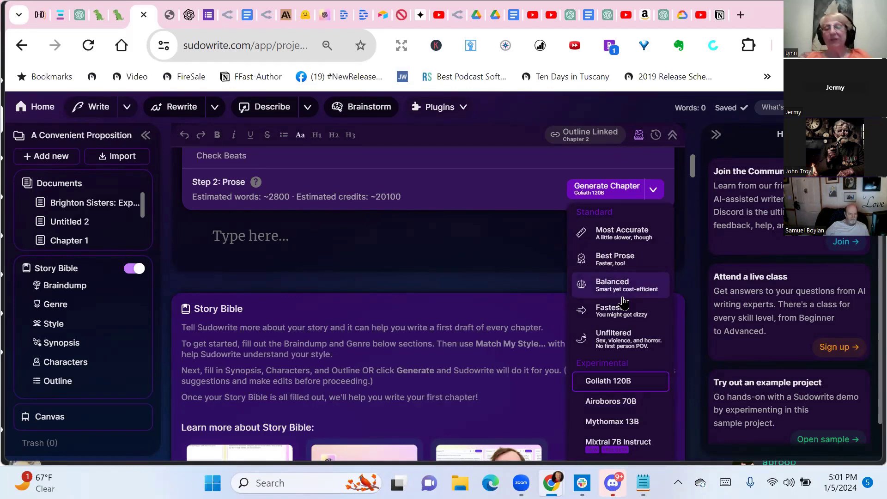
{"action": "left_click", "coordinate": [633, 422]}
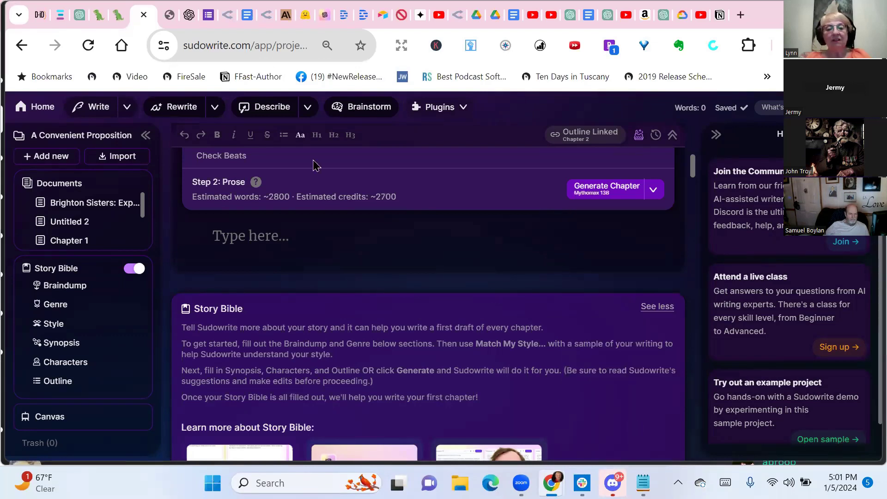
Set the chapter generation model to the experimental Mixtral 7B Instruct
{"action": "left_click", "coordinate": [655, 191]}
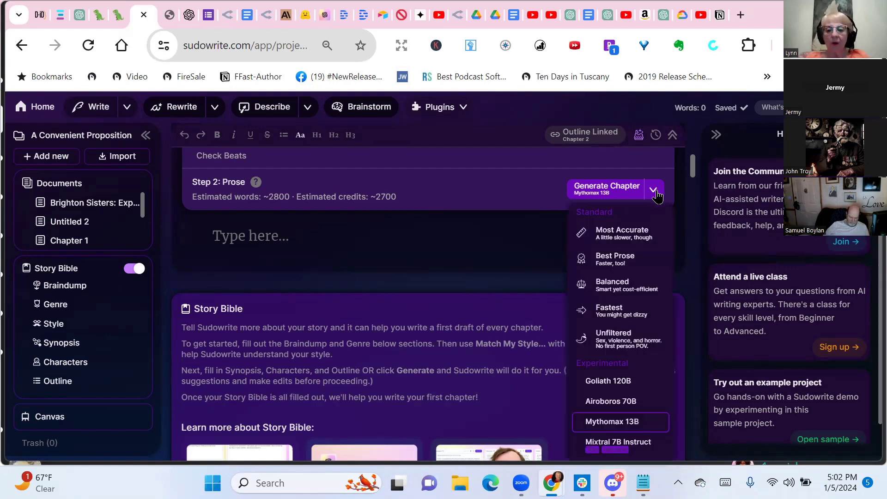
{"action": "left_click", "coordinate": [643, 446]}
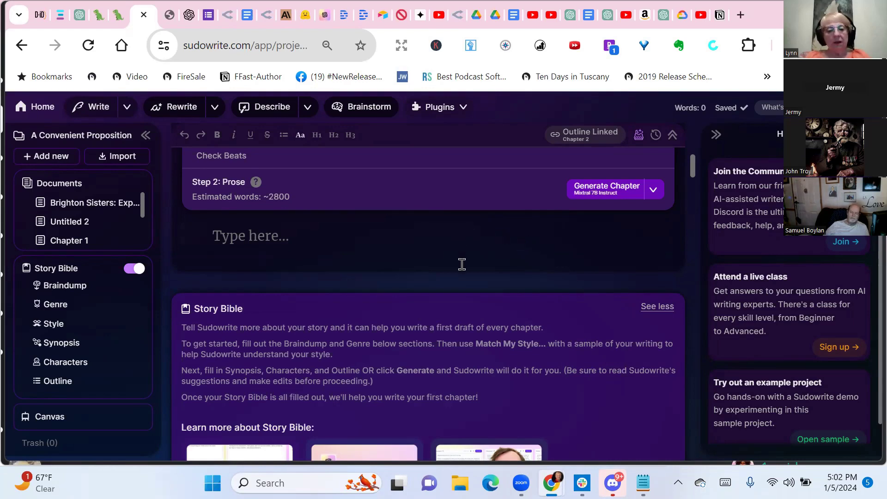
{"action": "scroll", "coordinate": [460, 265], "scroll_direction": "down", "scroll_amount": 2}
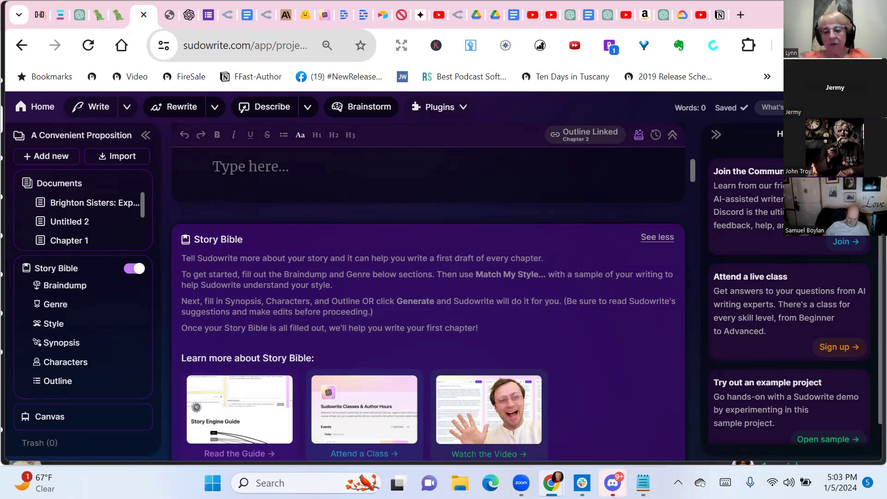
Switch to Discord and look through the Sudowrite server's channel list down to the voice channels
{"action": "left_click", "coordinate": [613, 483]}
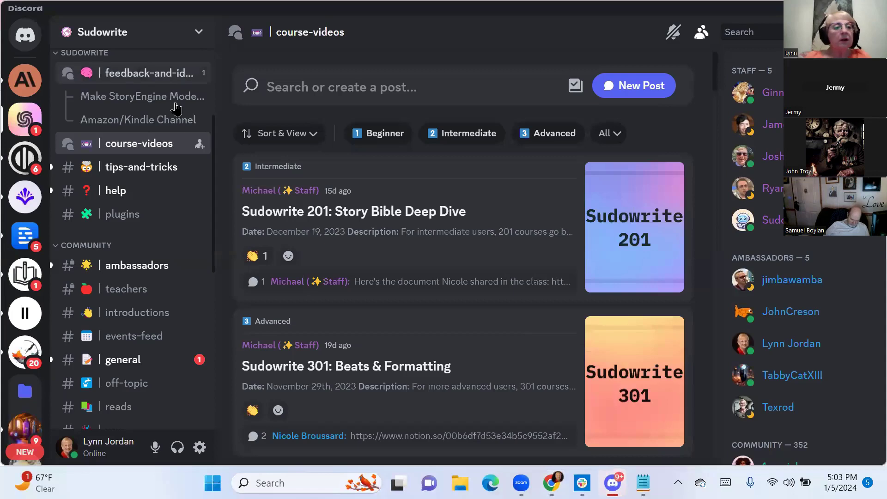
{"action": "scroll", "coordinate": [110, 169], "scroll_direction": "up", "scroll_amount": 4}
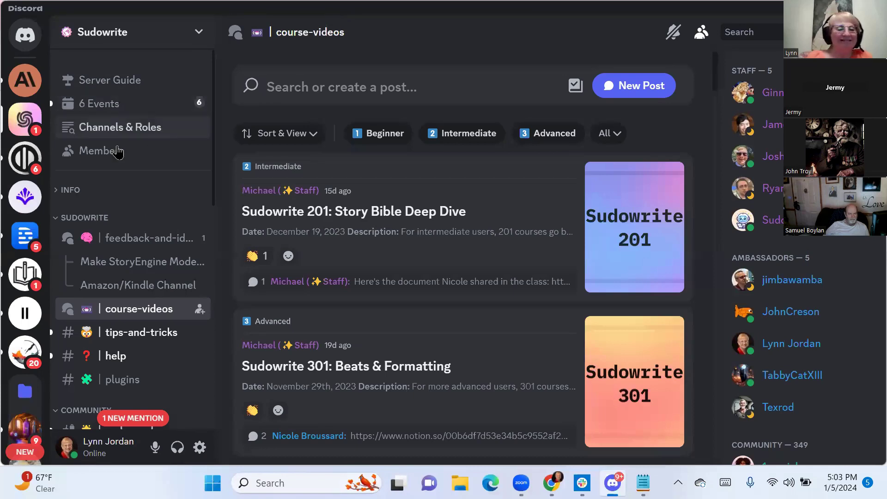
{"action": "scroll", "coordinate": [155, 190], "scroll_direction": "down", "scroll_amount": 3}
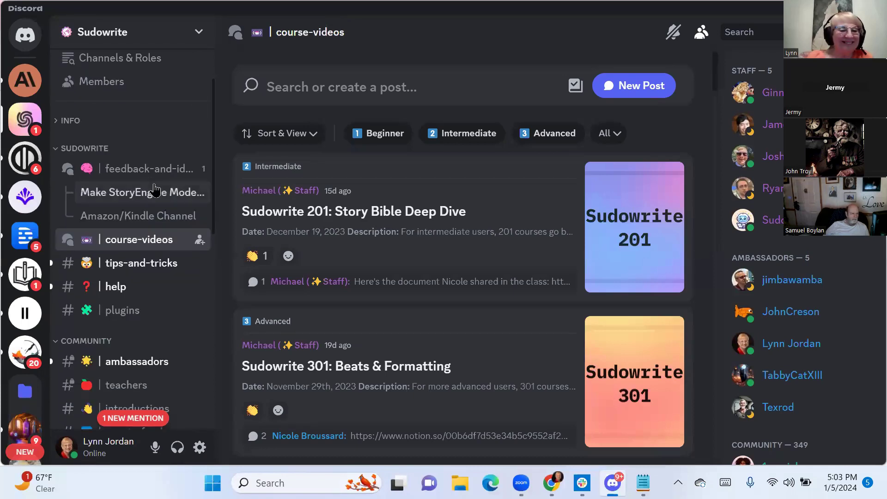
{"action": "scroll", "coordinate": [164, 155], "scroll_direction": "up", "scroll_amount": 3}
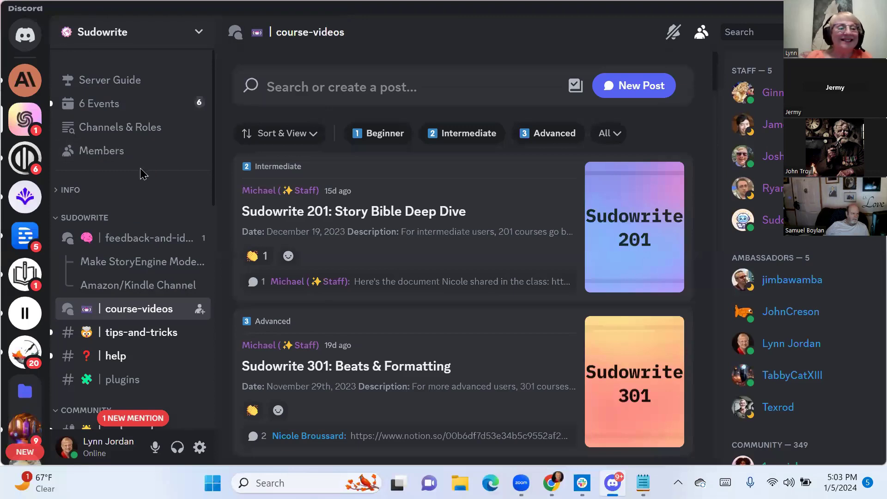
{"action": "scroll", "coordinate": [141, 175], "scroll_direction": "down", "scroll_amount": 5}
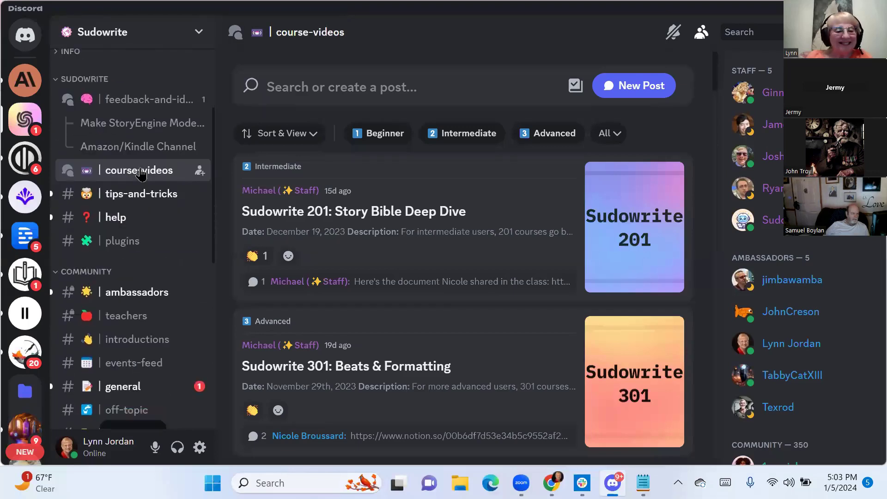
{"action": "scroll", "coordinate": [141, 175], "scroll_direction": "down", "scroll_amount": 8}
{"action": "scroll", "coordinate": [141, 174], "scroll_direction": "down", "scroll_amount": 4}
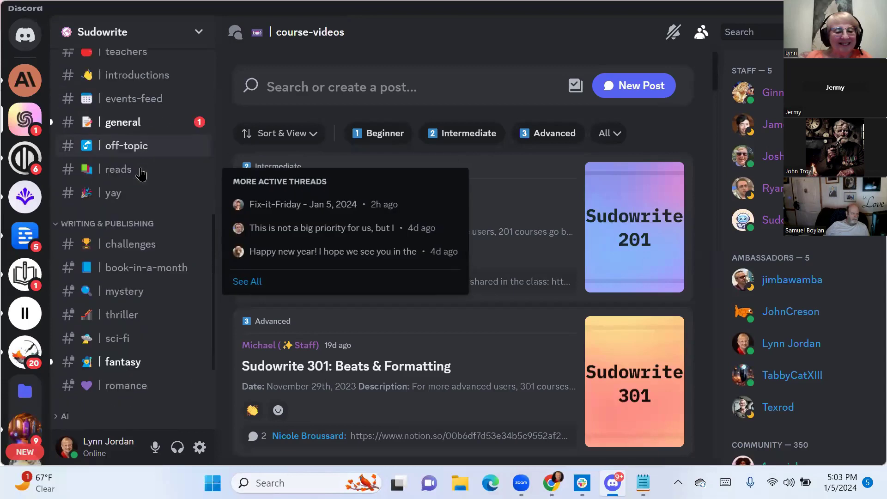
{"action": "scroll", "coordinate": [141, 175], "scroll_direction": "down", "scroll_amount": 1}
{"action": "scroll", "coordinate": [141, 175], "scroll_direction": "down", "scroll_amount": 3}
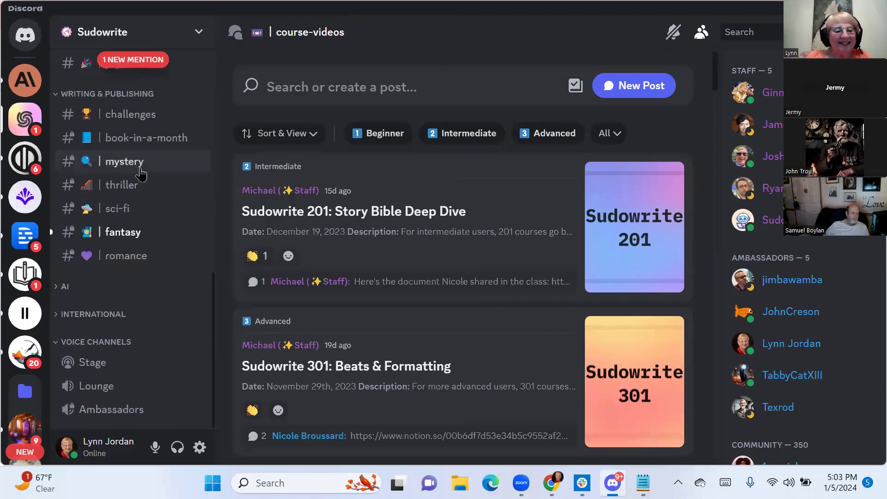
Open the book-in-a-month channel and look back through its earlier messages
{"action": "left_click", "coordinate": [147, 139]}
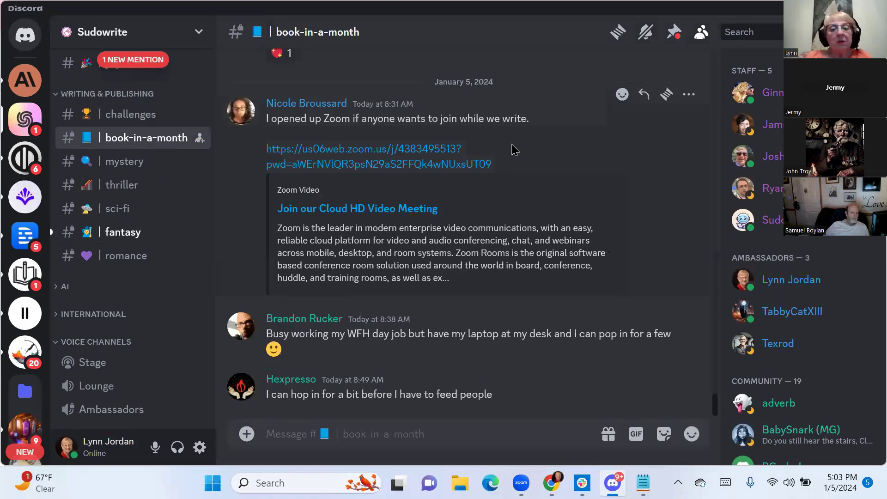
{"action": "scroll", "coordinate": [541, 155], "scroll_direction": "up", "scroll_amount": 5}
{"action": "scroll", "coordinate": [541, 155], "scroll_direction": "up", "scroll_amount": 5}
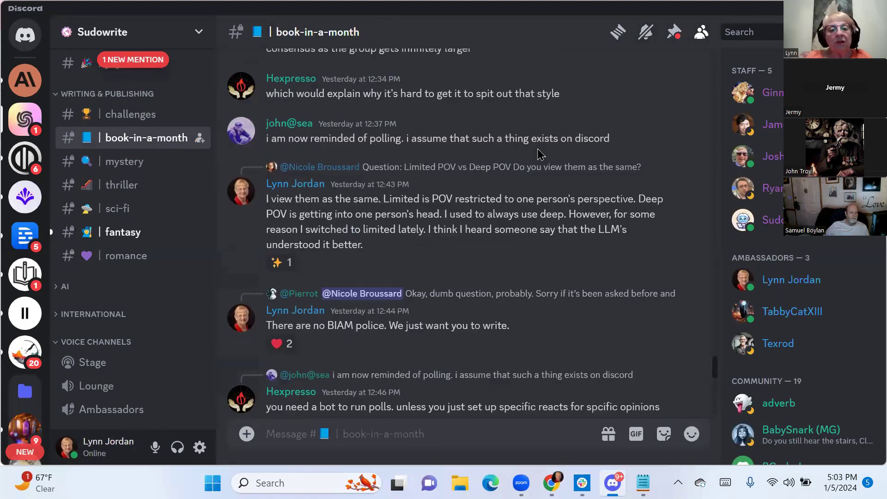
Search the Sudowrite server for "model breakdown"
{"action": "left_click", "coordinate": [761, 27]}
{"action": "type", "text": "model"}
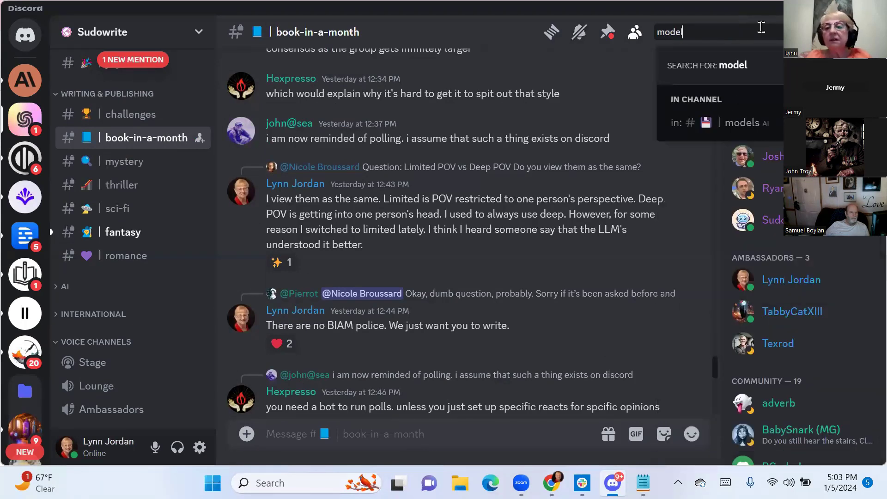
{"action": "type", "text": " b"}
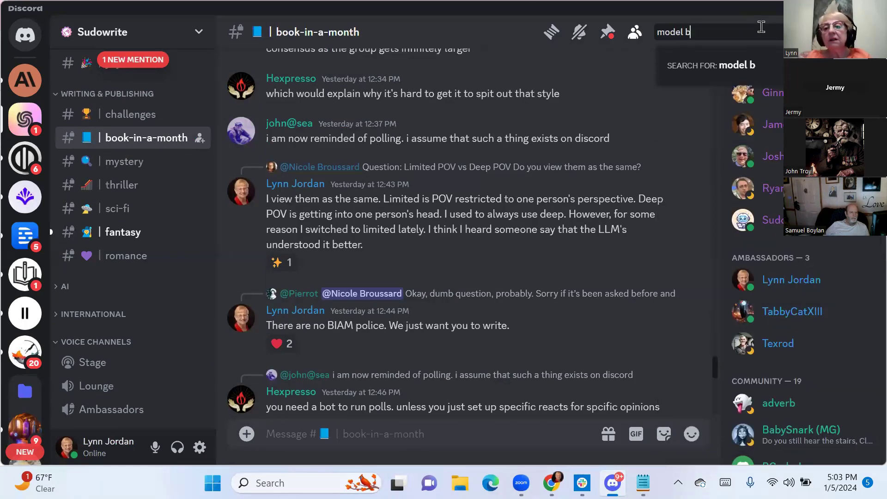
{"action": "type", "text": "reakdown"}
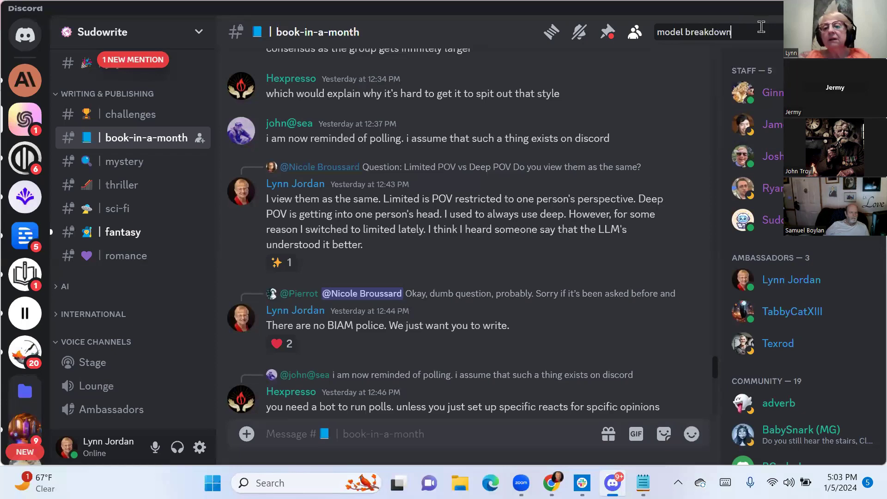
{"action": "key", "text": "Return"}
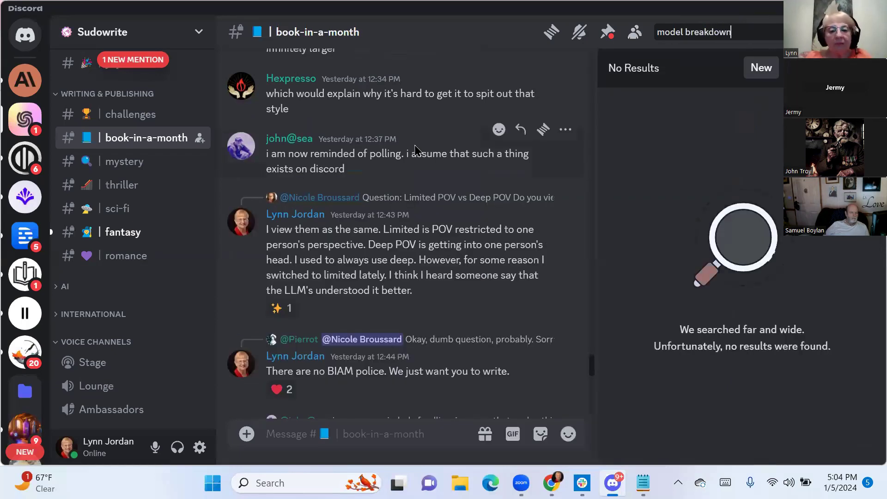
{"action": "scroll", "coordinate": [415, 149], "scroll_direction": "down", "scroll_amount": 3}
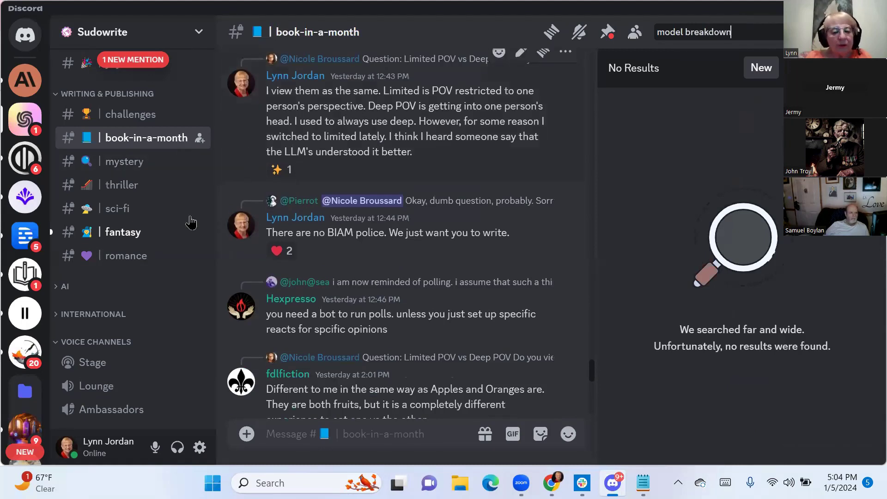
Look through the Sudowrite server's channel list for a channel about AI models
{"action": "scroll", "coordinate": [183, 241], "scroll_direction": "up", "scroll_amount": 10}
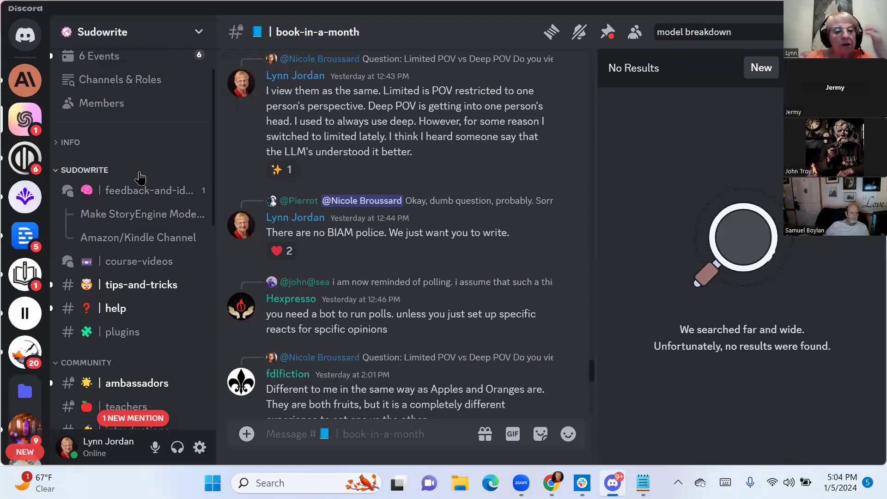
{"action": "scroll", "coordinate": [140, 177], "scroll_direction": "down", "scroll_amount": 5}
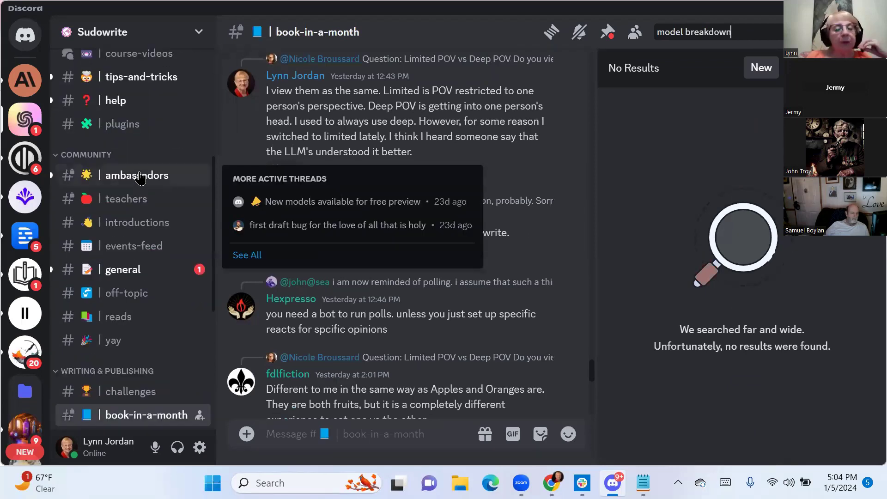
{"action": "scroll", "coordinate": [140, 177], "scroll_direction": "down", "scroll_amount": 7}
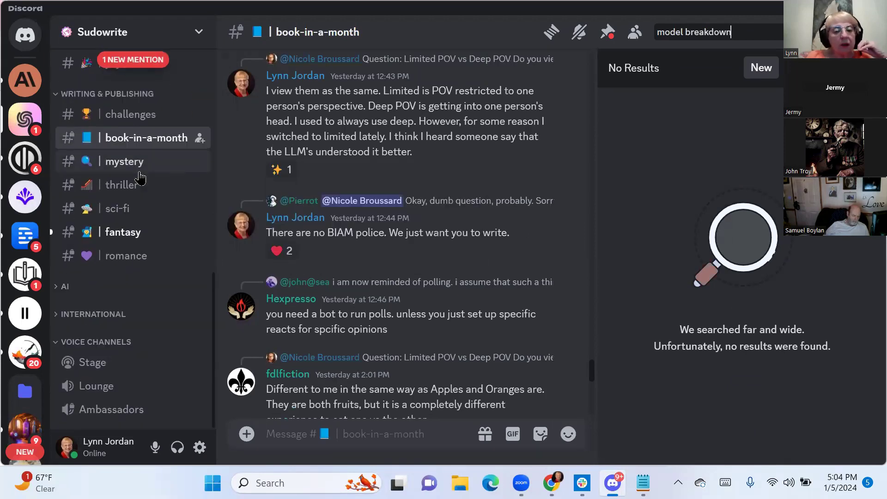
{"action": "scroll", "coordinate": [140, 178], "scroll_direction": "up", "scroll_amount": 12}
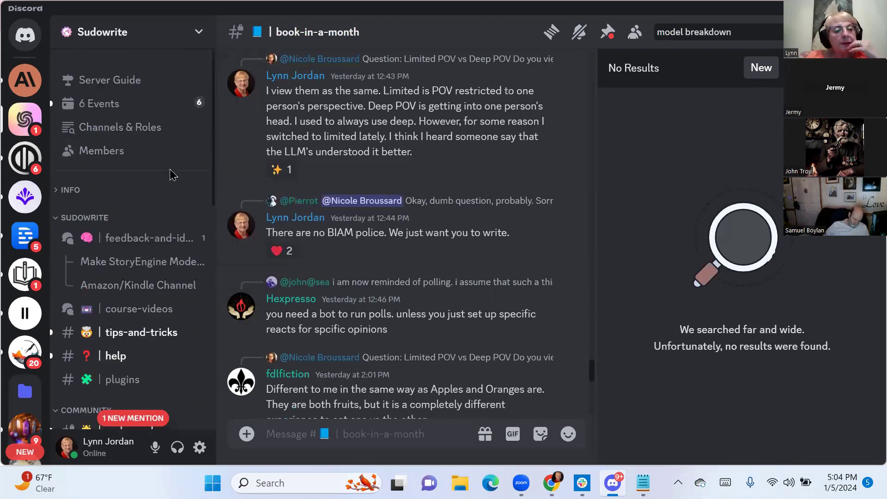
{"action": "scroll", "coordinate": [150, 186], "scroll_direction": "down", "scroll_amount": 10}
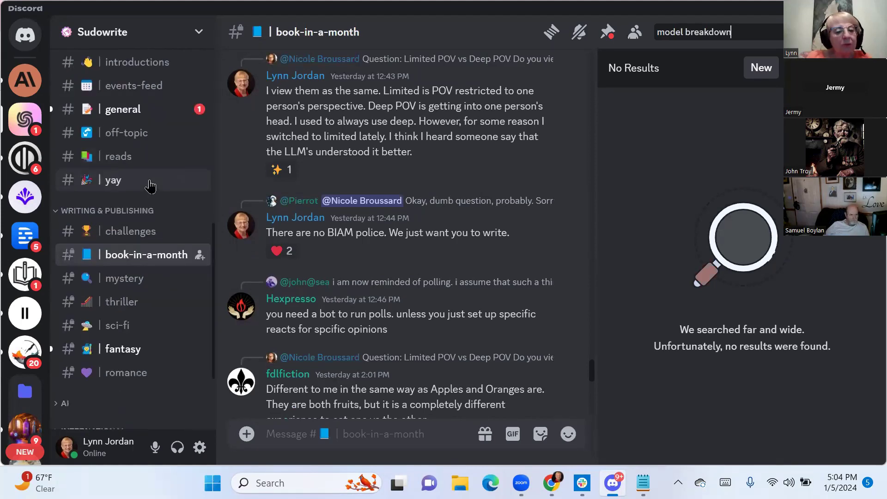
{"action": "scroll", "coordinate": [150, 186], "scroll_direction": "up", "scroll_amount": 10}
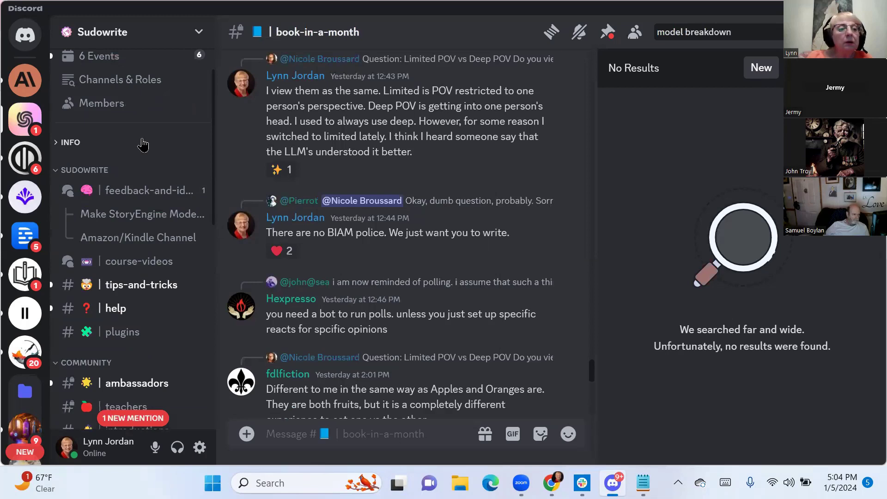
Replace the server search query with "#model" and run the search
{"action": "left_click", "coordinate": [712, 29]}
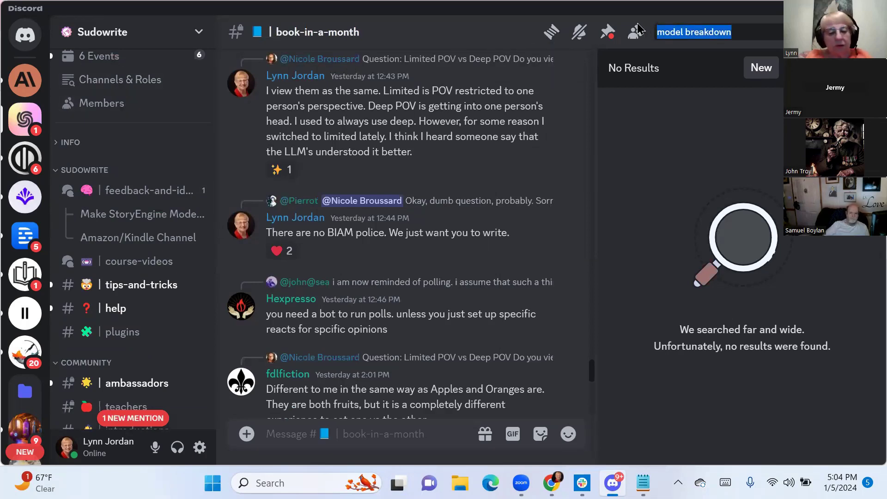
{"action": "type", "text": "#model"}
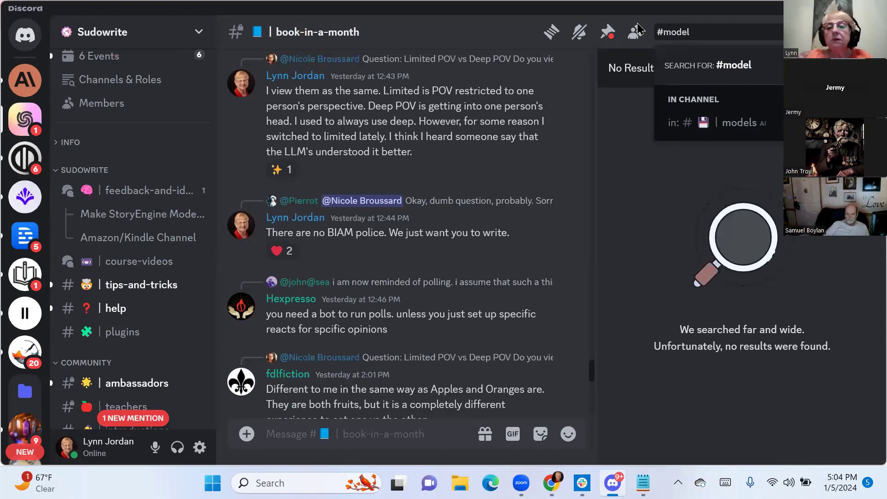
{"action": "key", "text": "Return"}
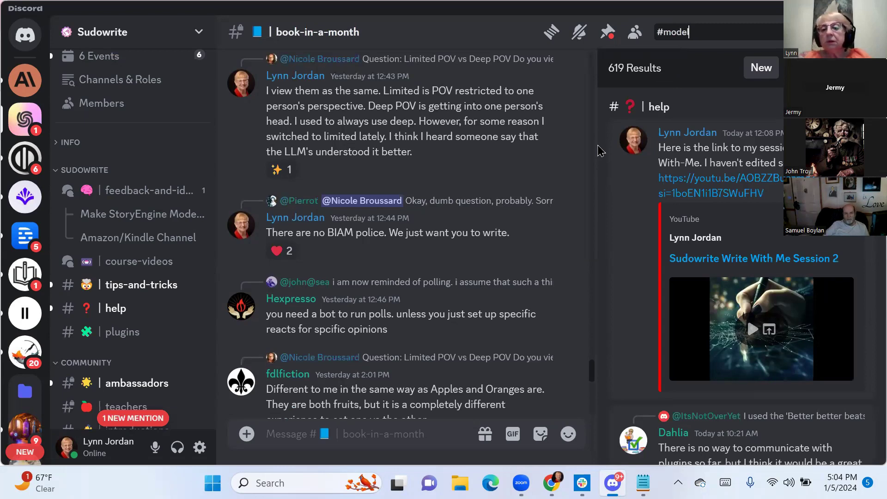
Read through the "#model" search results for messages explaining the available AI models and their costs
{"action": "scroll", "coordinate": [757, 190], "scroll_direction": "down", "scroll_amount": 2}
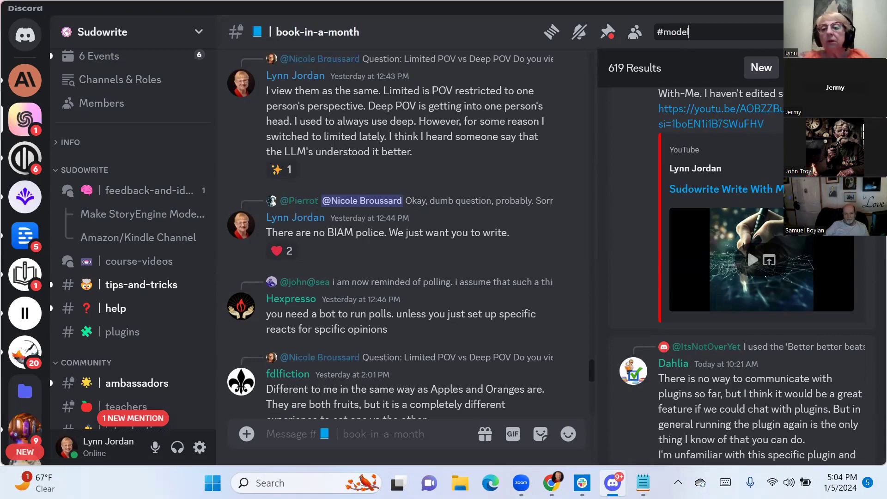
{"action": "left_click_drag", "start_coordinate": [764, 124], "coordinate": [652, 119]}
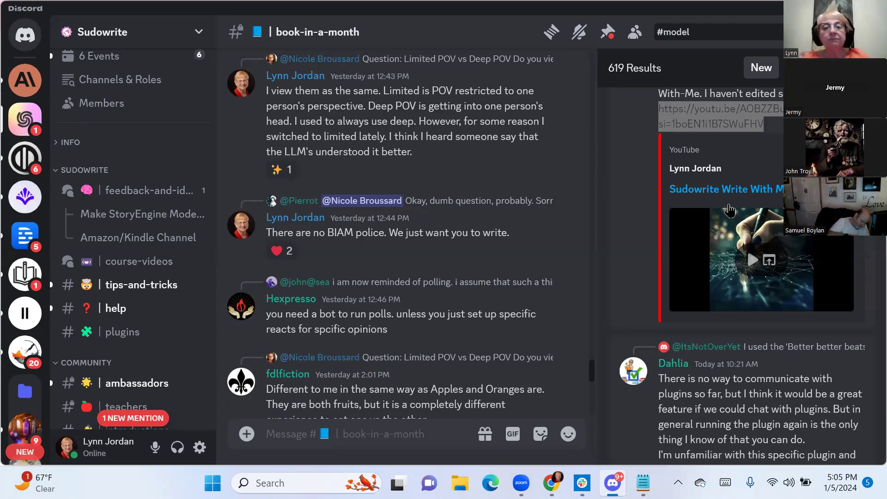
{"action": "scroll", "coordinate": [713, 199], "scroll_direction": "down", "scroll_amount": 4}
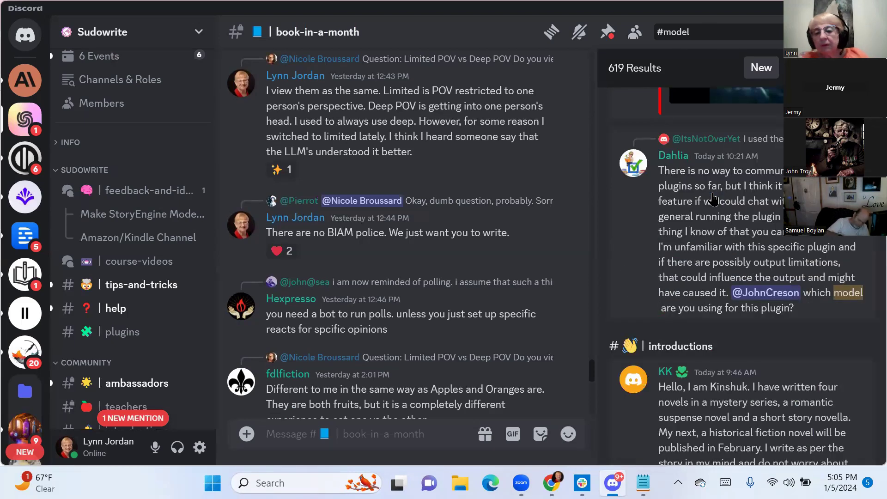
{"action": "scroll", "coordinate": [713, 199], "scroll_direction": "down", "scroll_amount": 8}
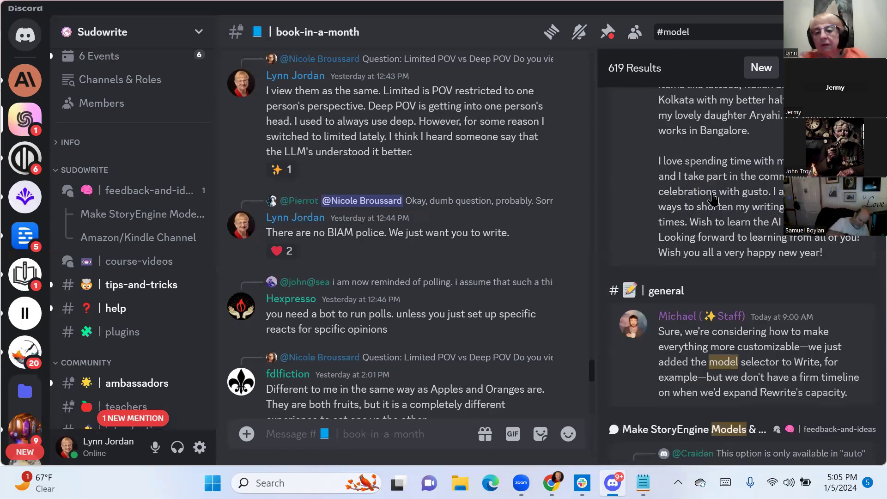
{"action": "scroll", "coordinate": [713, 198], "scroll_direction": "down", "scroll_amount": 1}
{"action": "scroll", "coordinate": [713, 199], "scroll_direction": "down", "scroll_amount": 1}
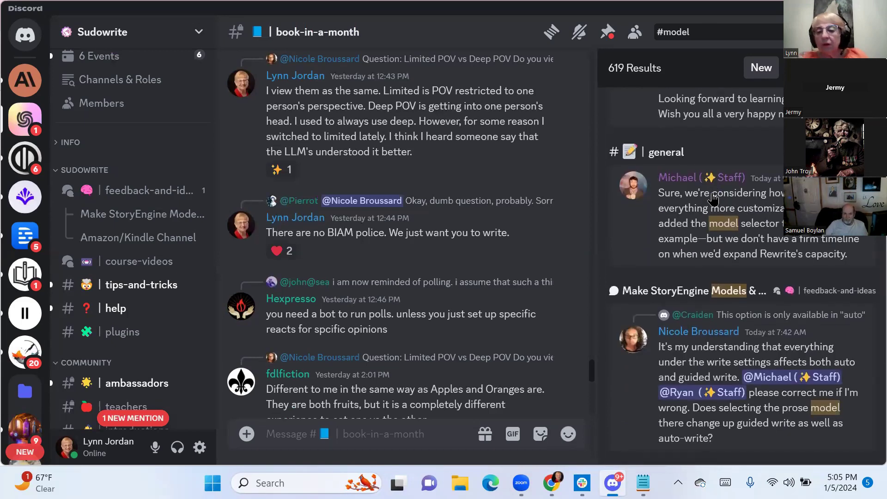
{"action": "scroll", "coordinate": [713, 199], "scroll_direction": "down", "scroll_amount": 2}
{"action": "scroll", "coordinate": [713, 199], "scroll_direction": "down", "scroll_amount": 2}
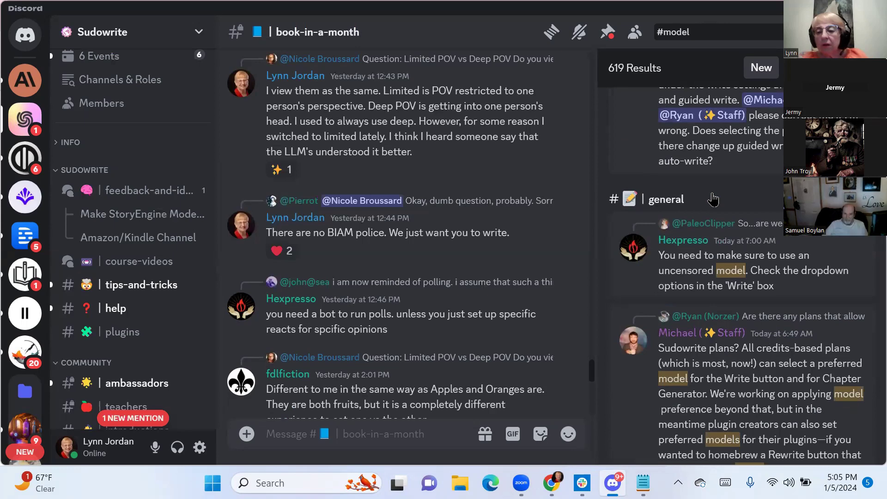
{"action": "scroll", "coordinate": [713, 198], "scroll_direction": "down", "scroll_amount": 4}
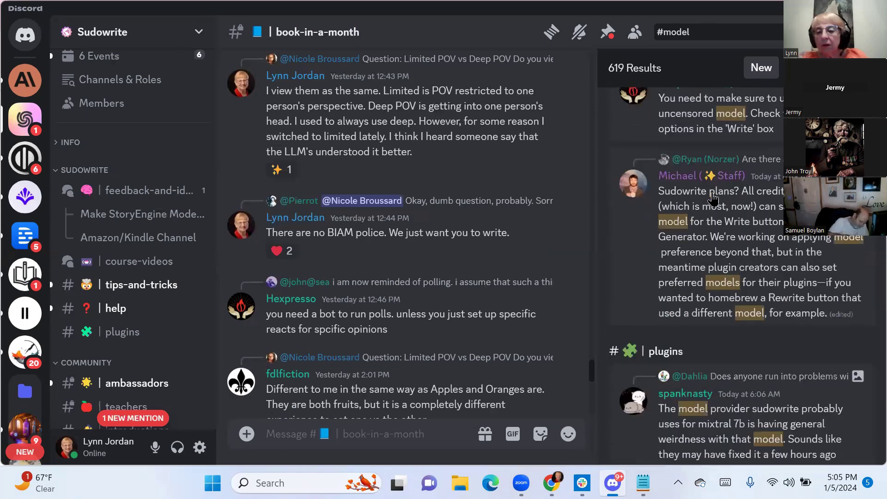
{"action": "scroll", "coordinate": [713, 199], "scroll_direction": "down", "scroll_amount": 3}
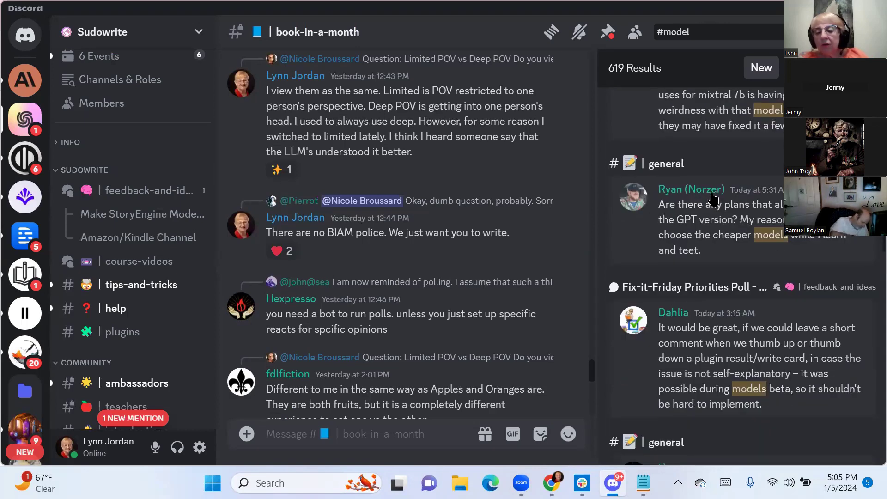
{"action": "scroll", "coordinate": [713, 198], "scroll_direction": "down", "scroll_amount": 2}
{"action": "scroll", "coordinate": [714, 199], "scroll_direction": "down", "scroll_amount": 5}
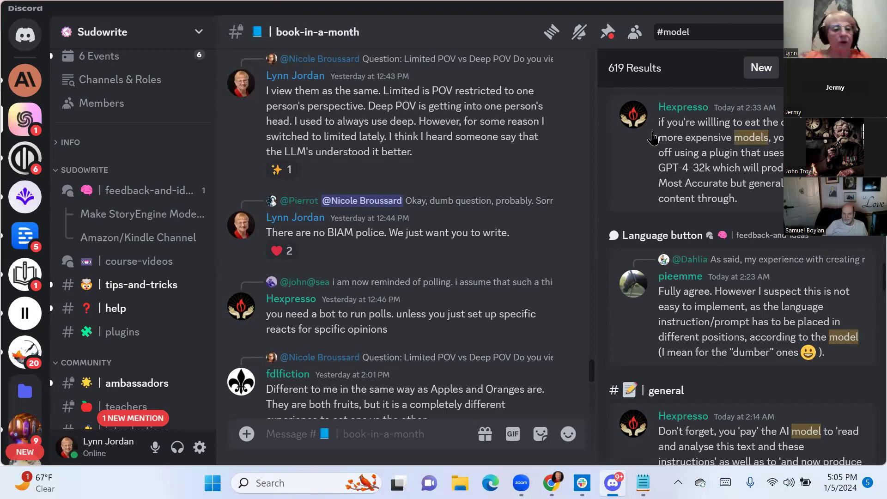
Check the server's channel list again, from the voice channels up to the server guide, for a models channel
{"action": "mouse_move", "coordinate": [122, 274]}
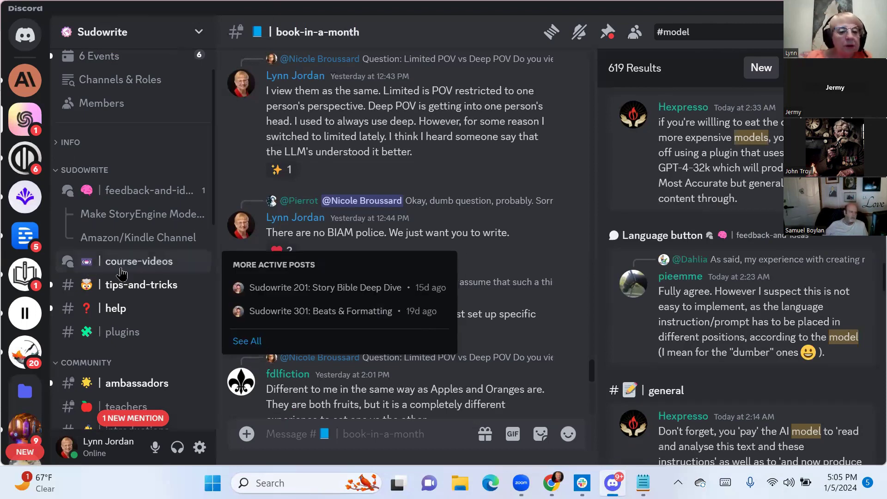
{"action": "scroll", "coordinate": [121, 273], "scroll_direction": "down", "scroll_amount": 8}
{"action": "scroll", "coordinate": [181, 319], "scroll_direction": "down", "scroll_amount": 3}
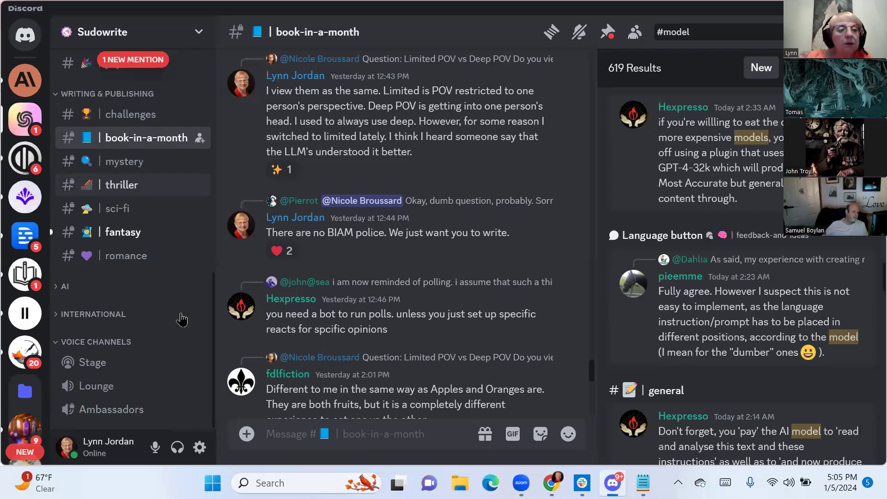
{"action": "scroll", "coordinate": [182, 319], "scroll_direction": "up", "scroll_amount": 6}
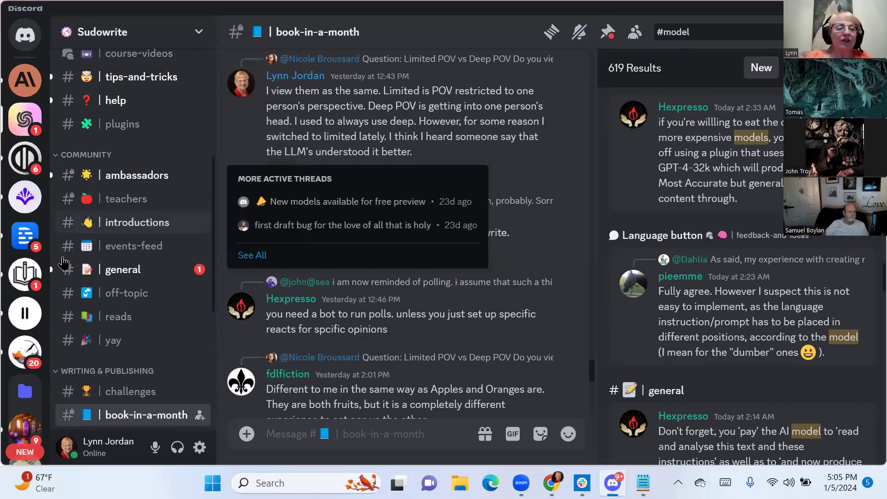
{"action": "scroll", "coordinate": [55, 354], "scroll_direction": "down", "scroll_amount": 1}
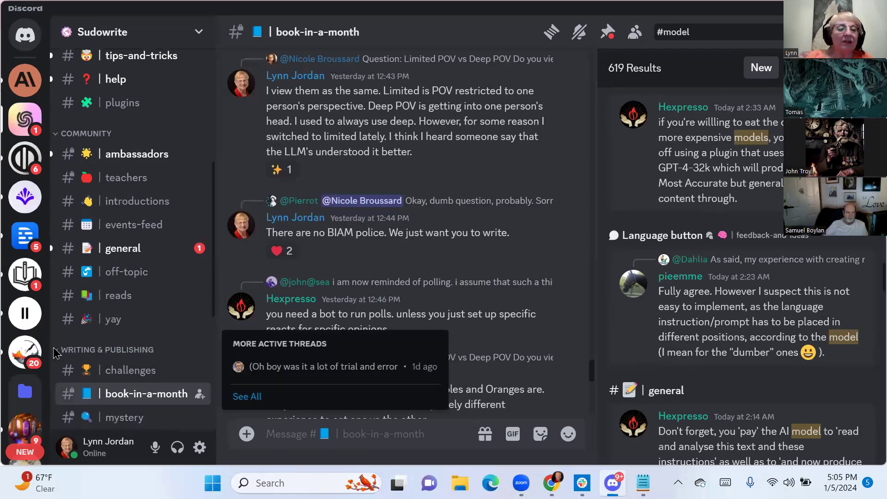
{"action": "scroll", "coordinate": [189, 127], "scroll_direction": "down", "scroll_amount": 5}
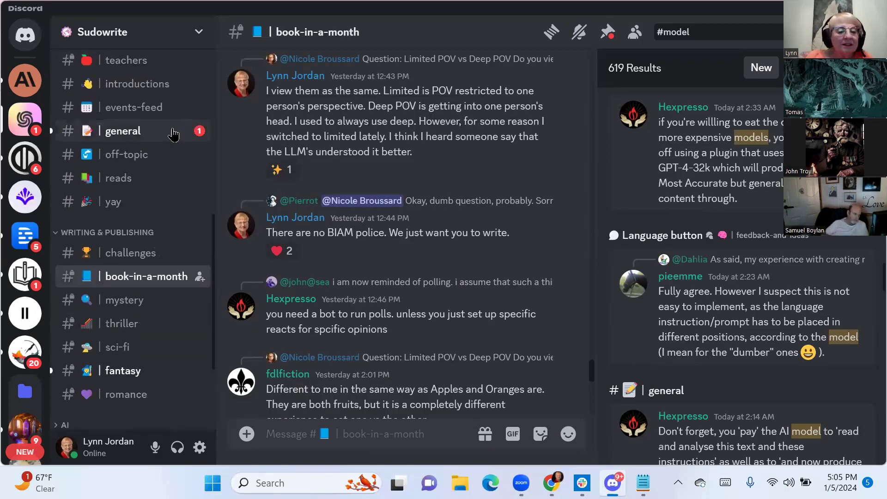
{"action": "scroll", "coordinate": [141, 352], "scroll_direction": "up", "scroll_amount": 10}
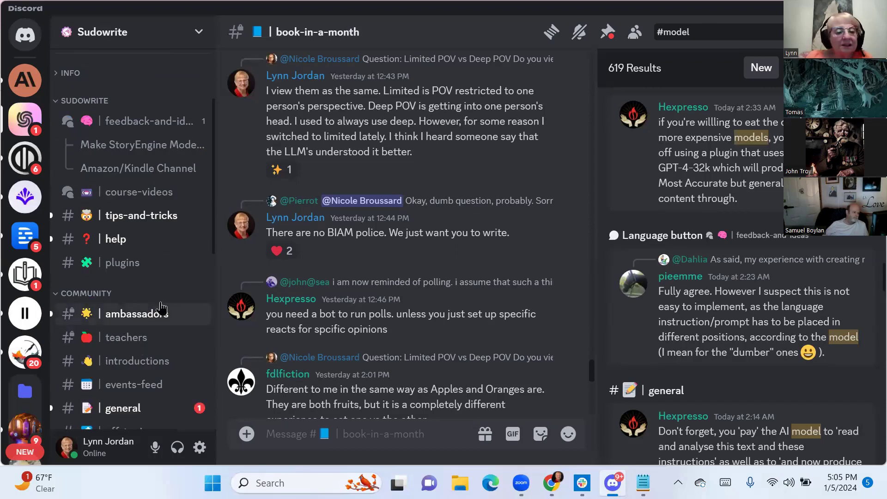
{"action": "mouse_move", "coordinate": [161, 224]}
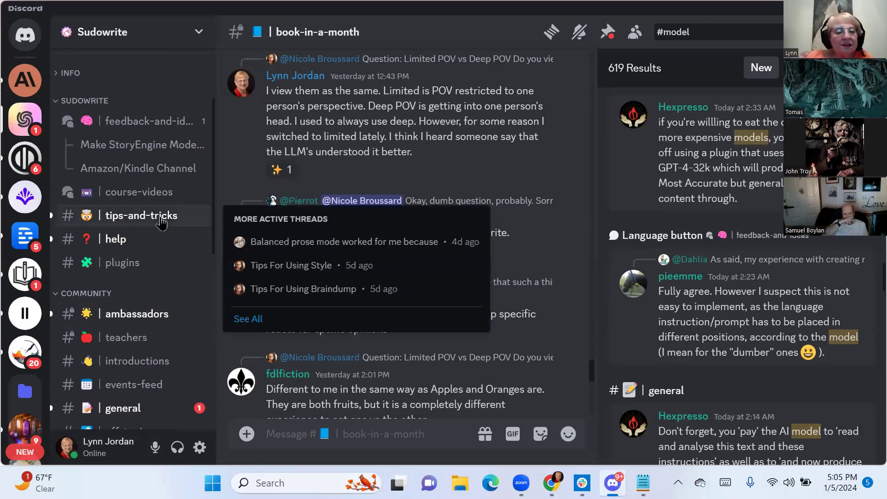
{"action": "scroll", "coordinate": [160, 224], "scroll_direction": "up", "scroll_amount": 3}
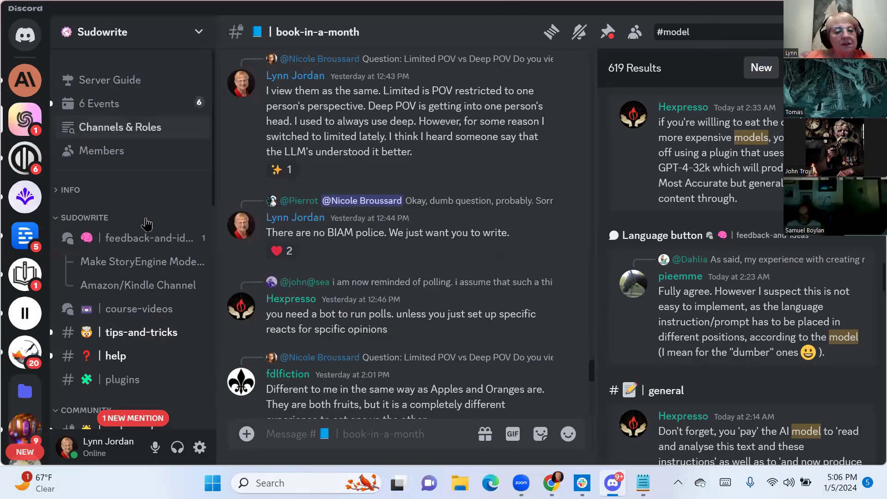
Open the help channel and look back through its earlier messages for the question on which AI platforms power each prose mode
{"action": "left_click", "coordinate": [116, 357]}
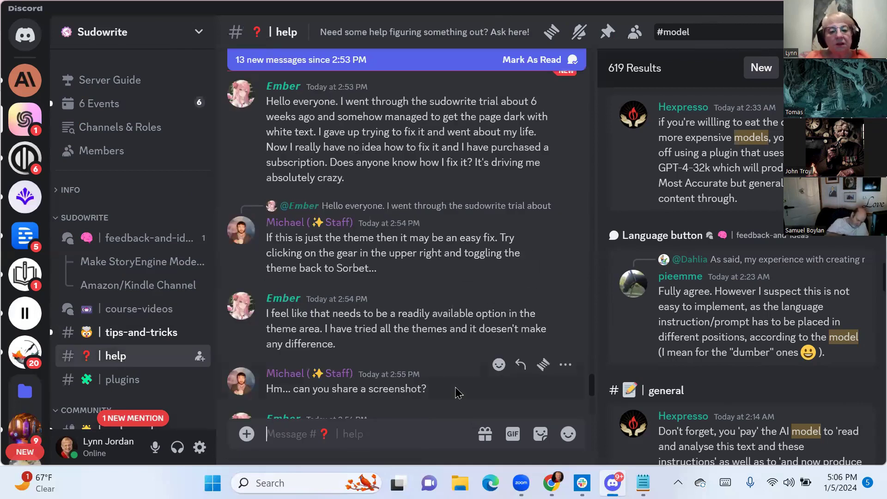
{"action": "scroll", "coordinate": [458, 393], "scroll_direction": "up", "scroll_amount": 10}
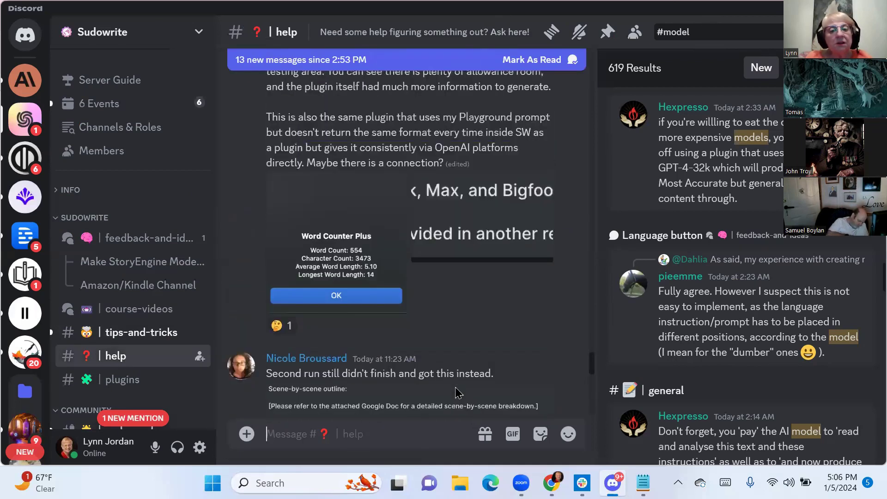
{"action": "scroll", "coordinate": [457, 393], "scroll_direction": "up", "scroll_amount": 5}
{"action": "scroll", "coordinate": [457, 394], "scroll_direction": "up", "scroll_amount": 8}
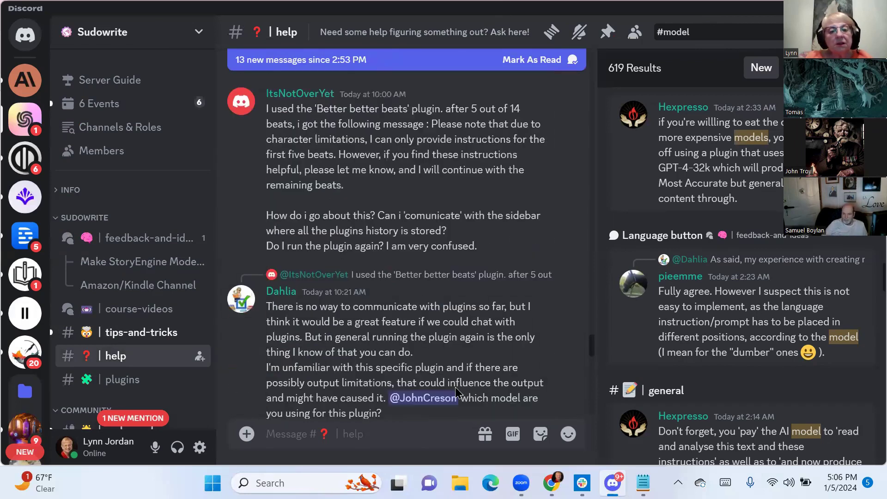
{"action": "scroll", "coordinate": [456, 387], "scroll_direction": "up", "scroll_amount": 9}
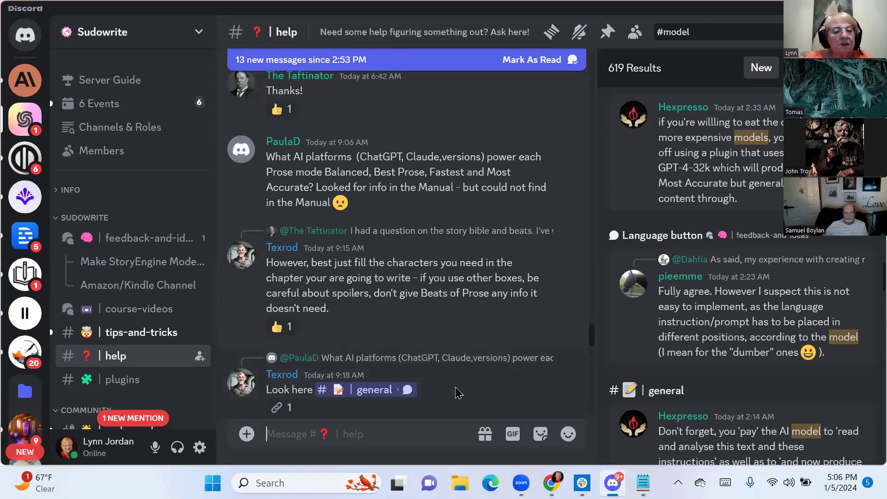
{"action": "scroll", "coordinate": [147, 177], "scroll_direction": "down", "scroll_amount": 5}
{"action": "scroll", "coordinate": [147, 177], "scroll_direction": "up", "scroll_amount": 5}
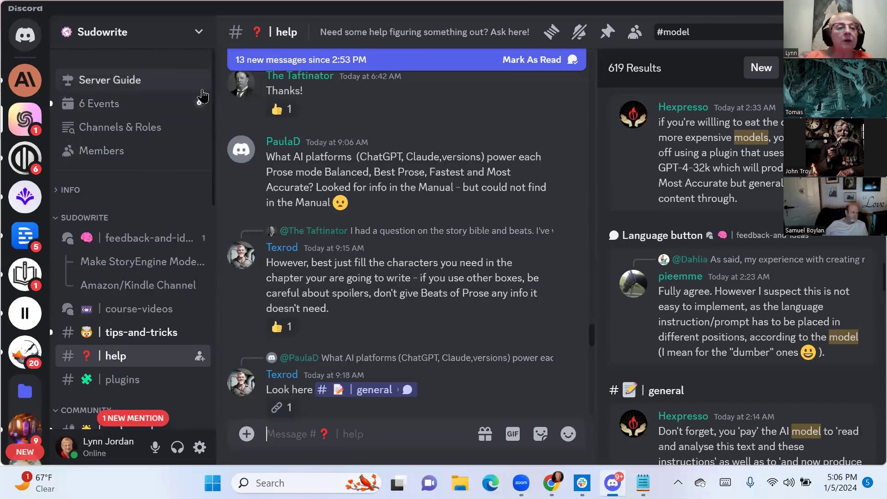
Browse the server's full set of channels for "models" and try to add the models channel to the channel list
{"action": "left_click", "coordinate": [137, 133]}
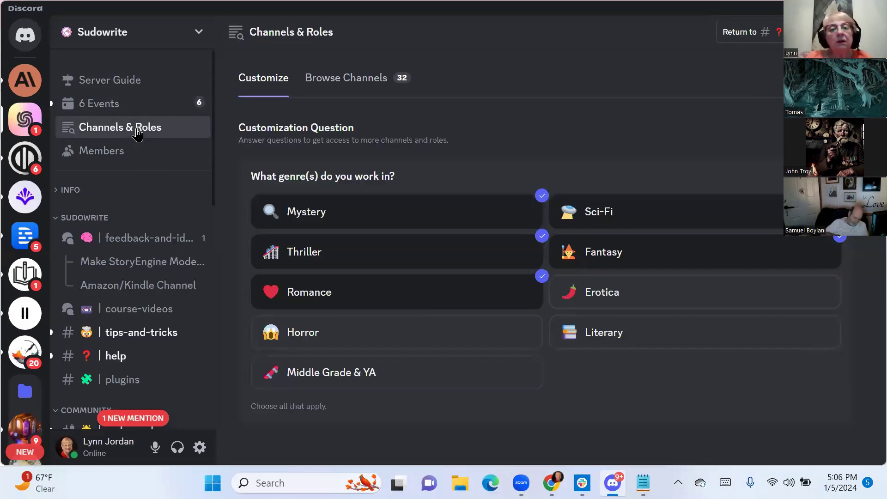
{"action": "left_click", "coordinate": [368, 79]}
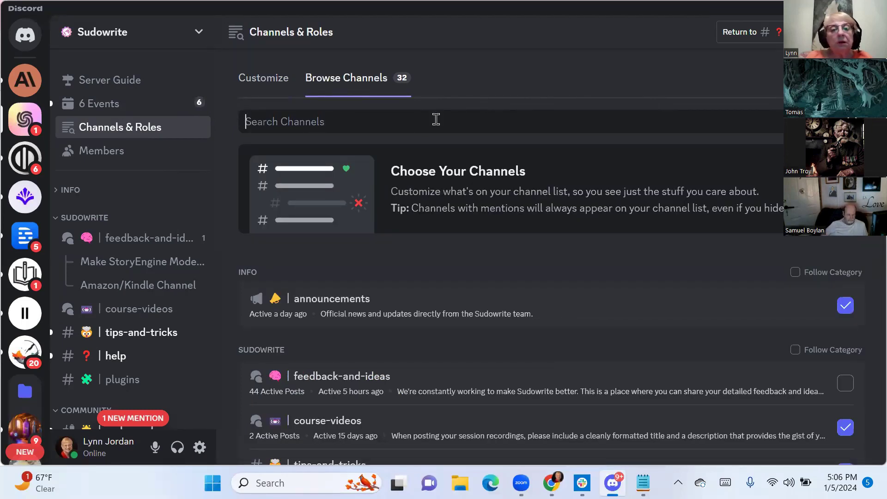
{"action": "type", "text": "models"}
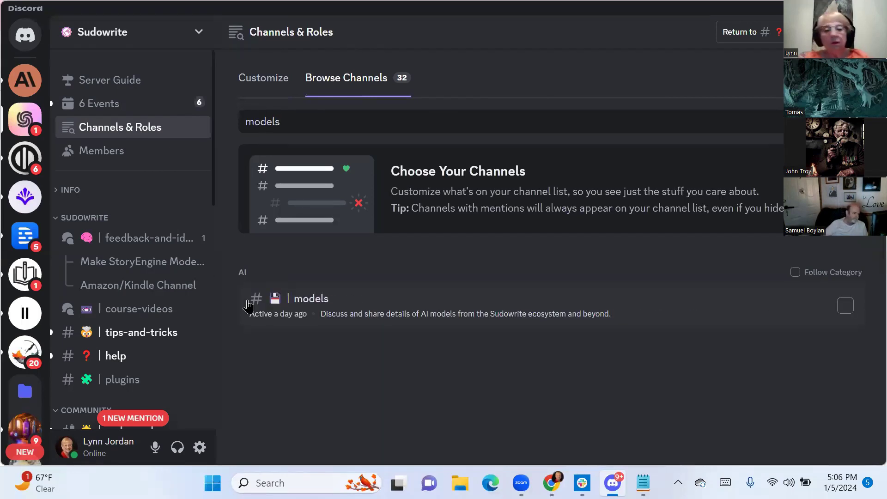
{"action": "left_click", "coordinate": [847, 307]}
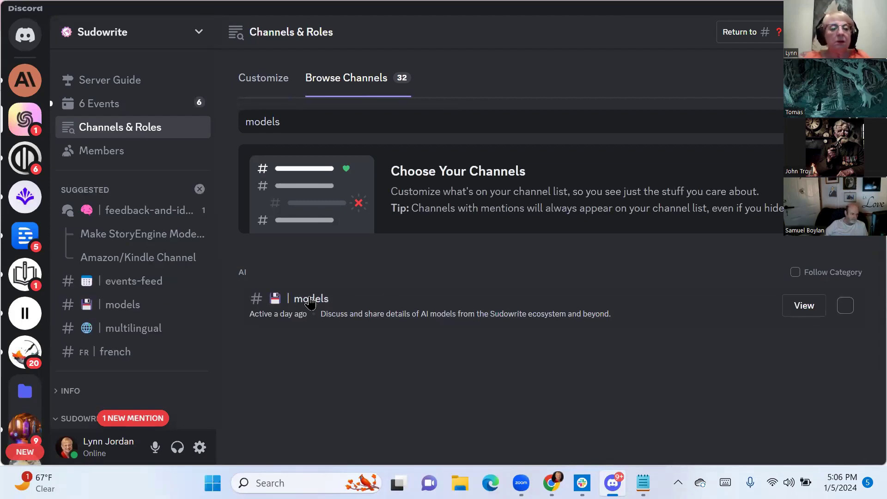
Add the models channel to the channel list and view its conversation
{"action": "left_click", "coordinate": [313, 318]}
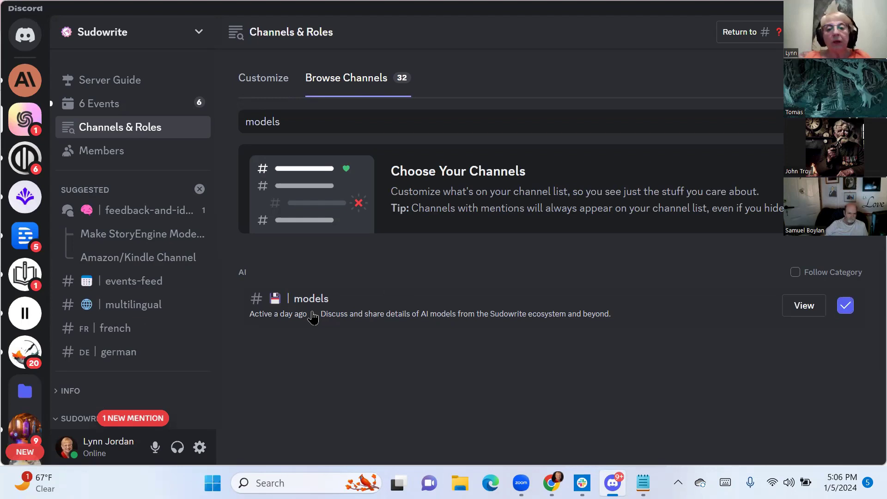
{"action": "left_click", "coordinate": [804, 306]}
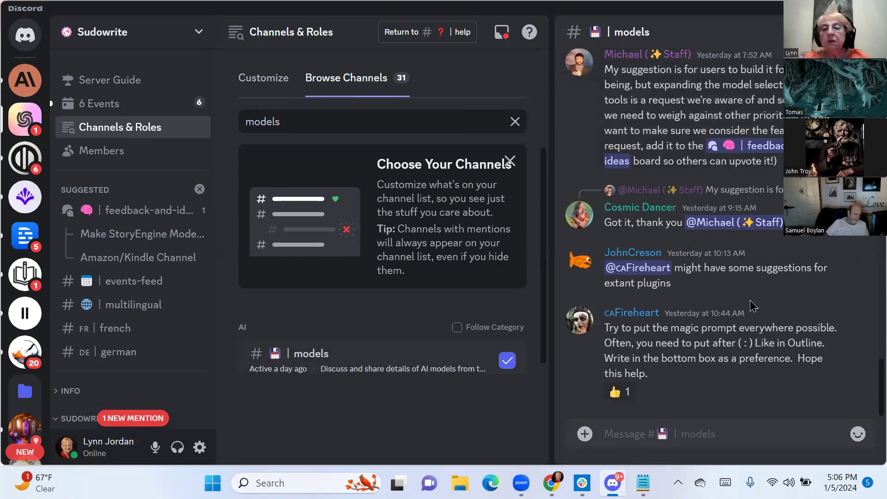
Read back through the models channel to its very first messages for details of Sudowrite's AI models
{"action": "scroll", "coordinate": [751, 305], "scroll_direction": "up", "scroll_amount": 10}
{"action": "scroll", "coordinate": [751, 305], "scroll_direction": "up", "scroll_amount": 8}
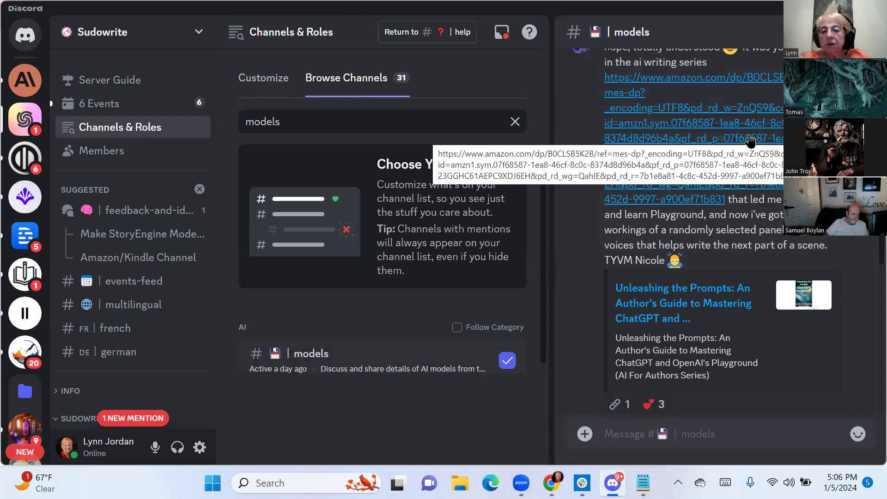
{"action": "scroll", "coordinate": [716, 274], "scroll_direction": "up", "scroll_amount": 4}
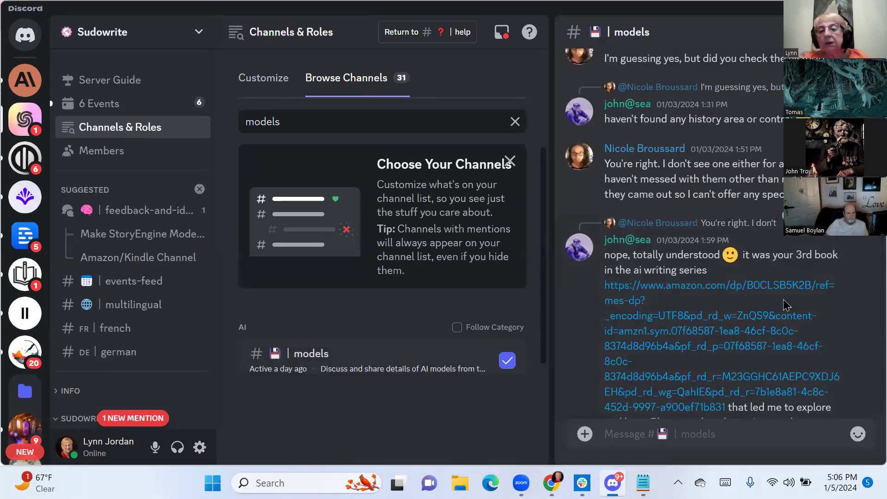
{"action": "scroll", "coordinate": [785, 305], "scroll_direction": "up", "scroll_amount": 8}
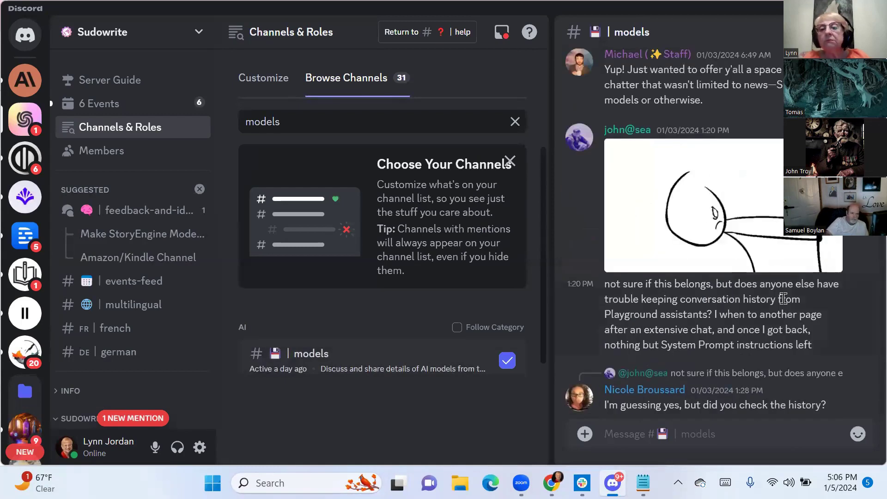
{"action": "scroll", "coordinate": [784, 302], "scroll_direction": "up", "scroll_amount": 6}
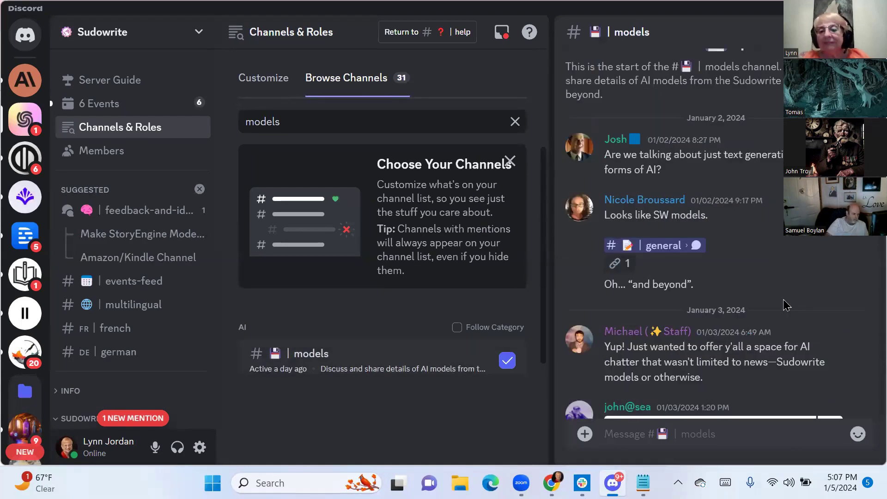
{"action": "scroll", "coordinate": [787, 305], "scroll_direction": "down", "scroll_amount": 6}
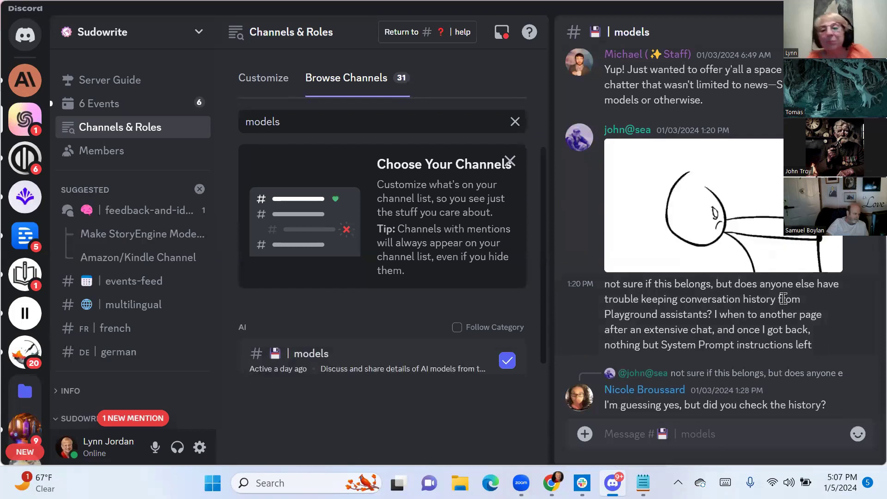
{"action": "scroll", "coordinate": [785, 303], "scroll_direction": "up", "scroll_amount": 6}
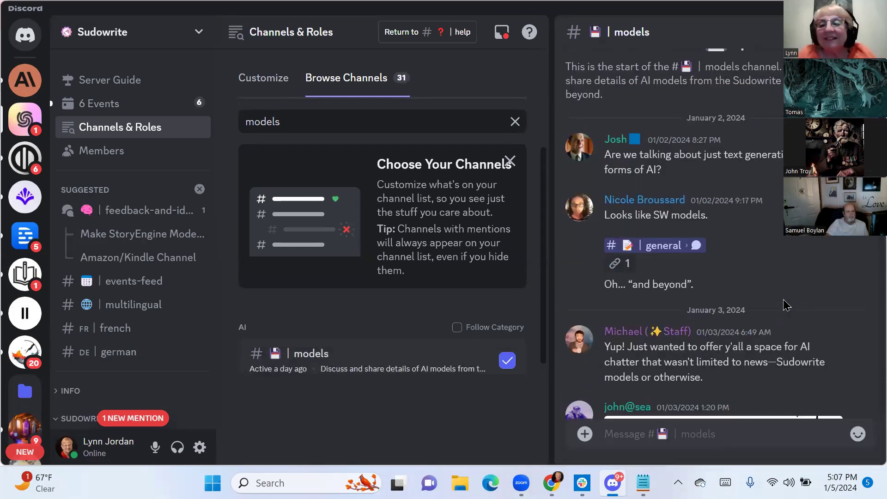
{"action": "scroll", "coordinate": [787, 306], "scroll_direction": "up", "scroll_amount": 2}
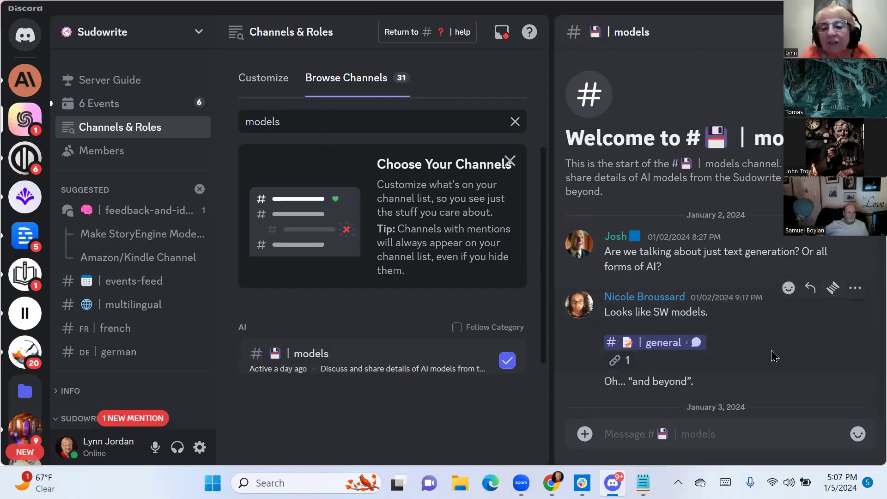
Follow the link to the general channel's January 1 Community Pulse announcement and read on through the later messages for model information
{"action": "left_click", "coordinate": [658, 352]}
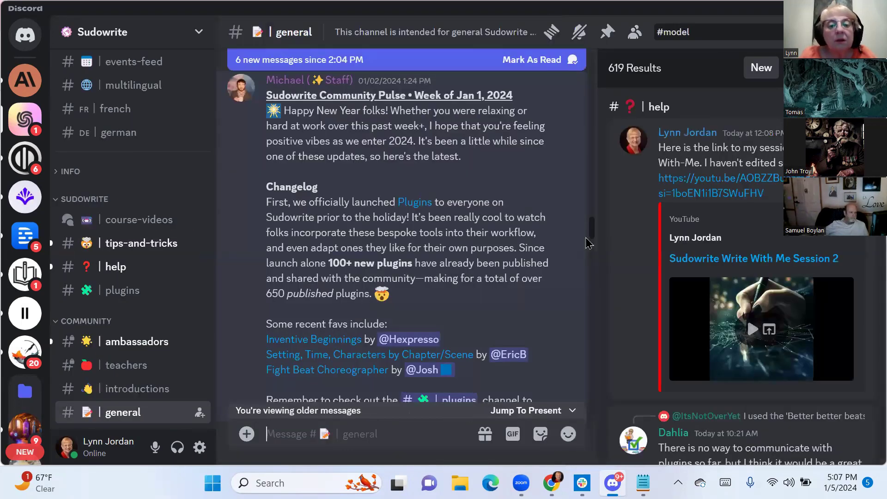
{"action": "scroll", "coordinate": [547, 193], "scroll_direction": "up", "scroll_amount": 3}
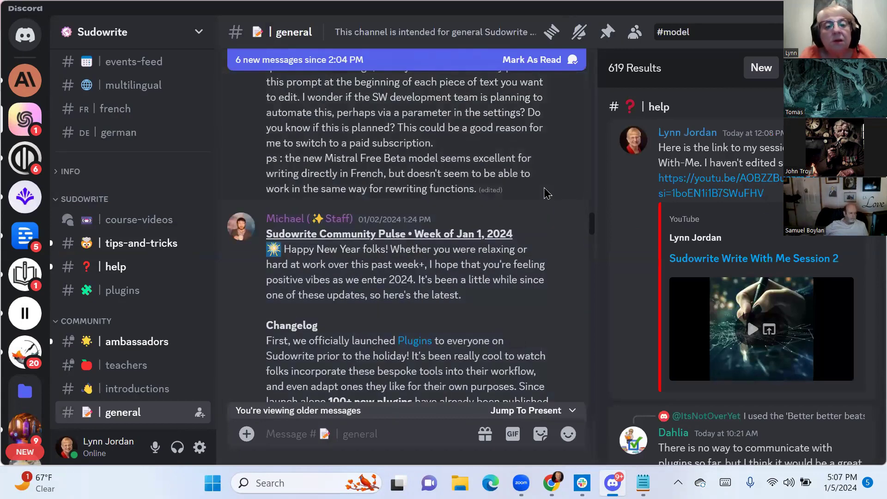
{"action": "scroll", "coordinate": [547, 193], "scroll_direction": "down", "scroll_amount": 8}
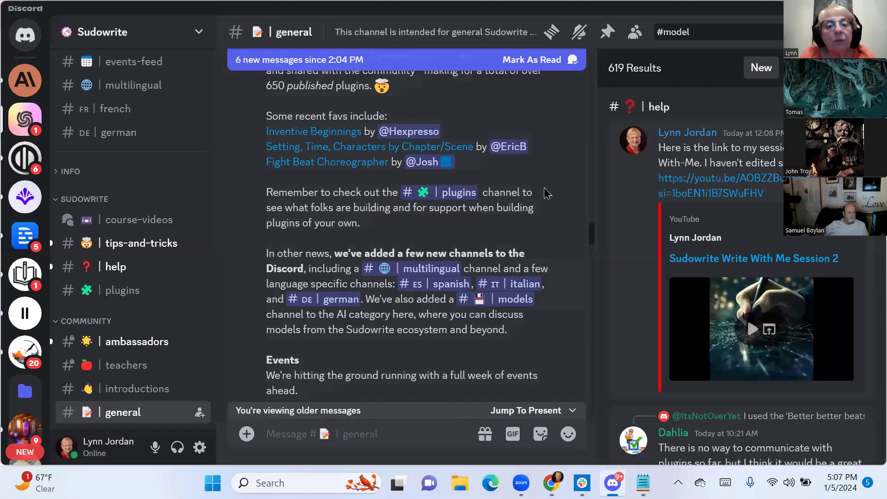
{"action": "scroll", "coordinate": [547, 194], "scroll_direction": "down", "scroll_amount": 5}
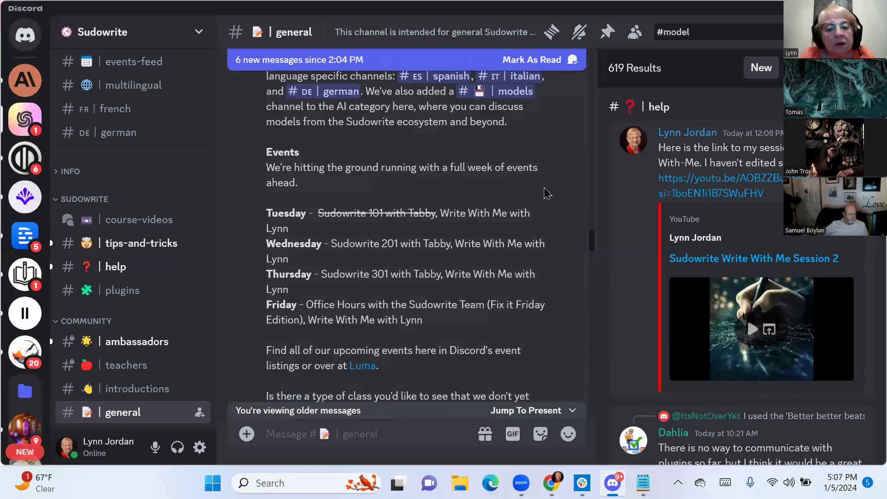
{"action": "scroll", "coordinate": [547, 193], "scroll_direction": "down", "scroll_amount": 20}
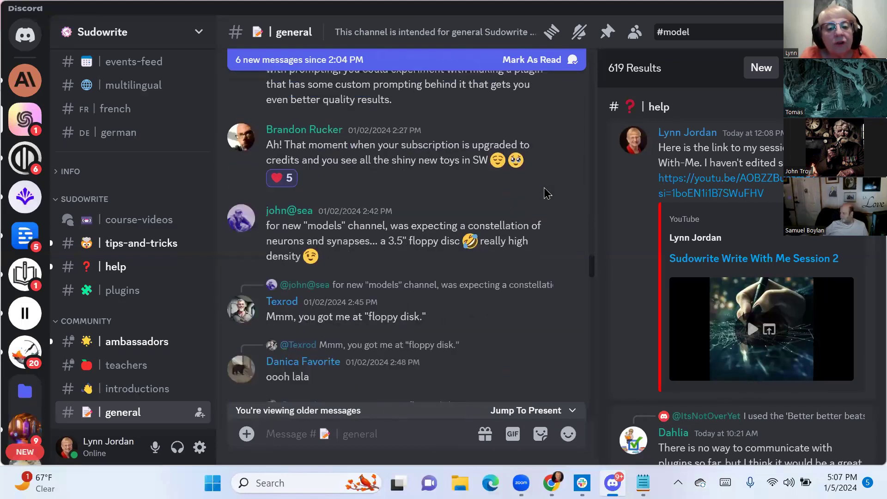
{"action": "scroll", "coordinate": [547, 193], "scroll_direction": "down", "scroll_amount": 3}
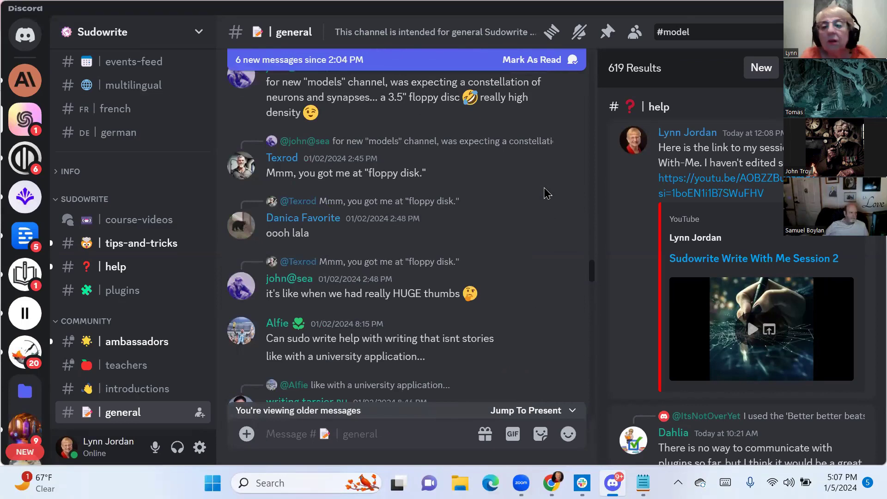
{"action": "scroll", "coordinate": [547, 193], "scroll_direction": "down", "scroll_amount": 8}
{"action": "scroll", "coordinate": [546, 193], "scroll_direction": "down", "scroll_amount": 4}
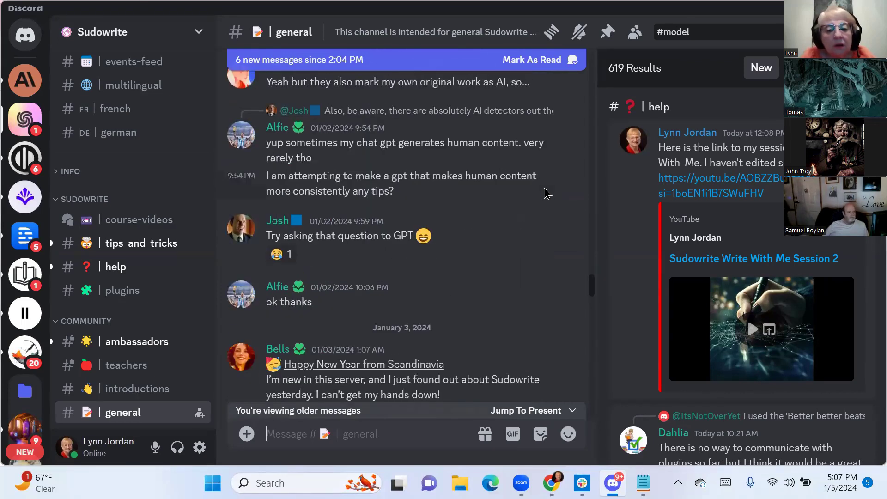
{"action": "scroll", "coordinate": [547, 193], "scroll_direction": "down", "scroll_amount": 9}
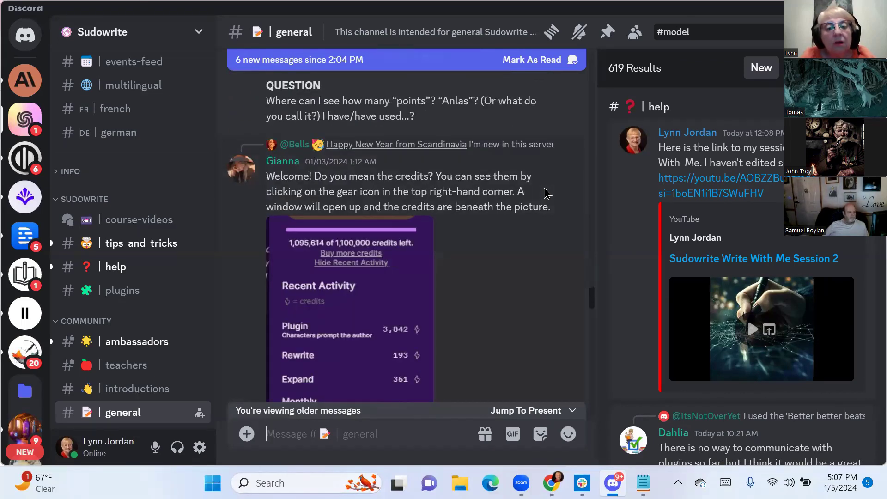
{"action": "scroll", "coordinate": [546, 193], "scroll_direction": "down", "scroll_amount": 11}
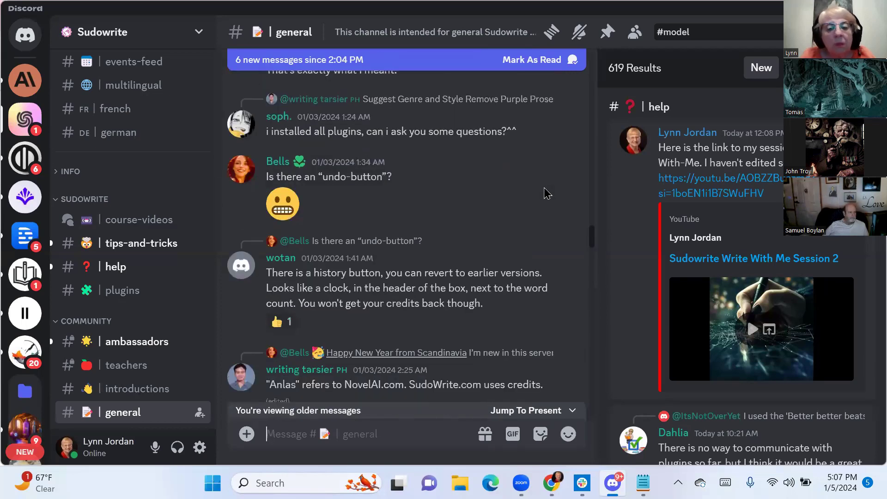
{"action": "scroll", "coordinate": [547, 193], "scroll_direction": "down", "scroll_amount": 4}
{"action": "scroll", "coordinate": [546, 194], "scroll_direction": "down", "scroll_amount": 5}
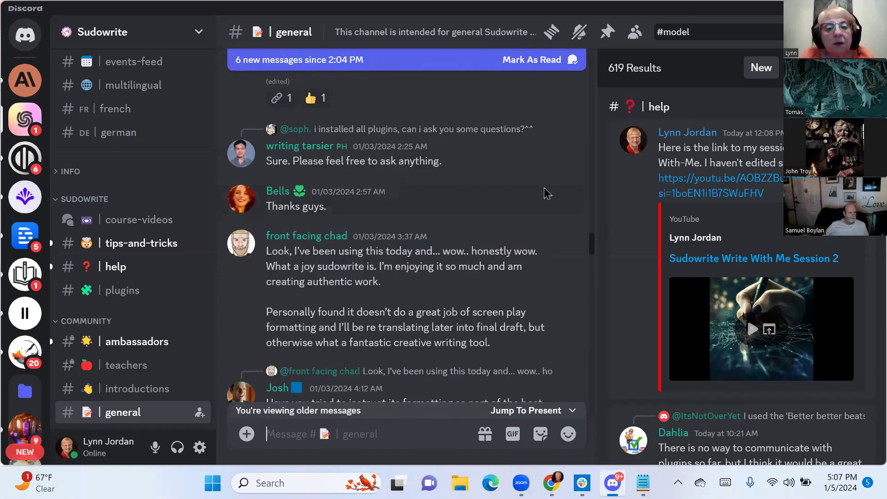
{"action": "scroll", "coordinate": [547, 193], "scroll_direction": "down", "scroll_amount": 8}
{"action": "scroll", "coordinate": [547, 193], "scroll_direction": "down", "scroll_amount": 5}
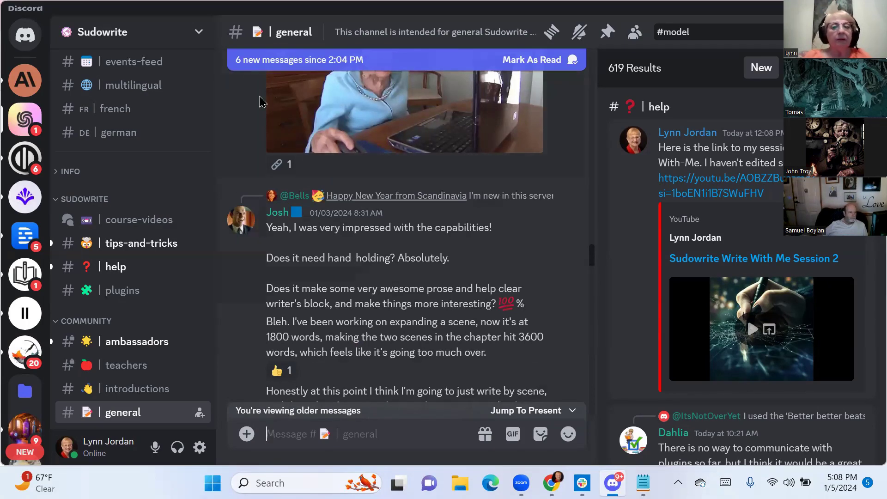
Switch to the Claude chat about the floral shop romance in Chrome and review its latest Chapter 1 continuation
{"action": "key", "text": "alt+Tab"}
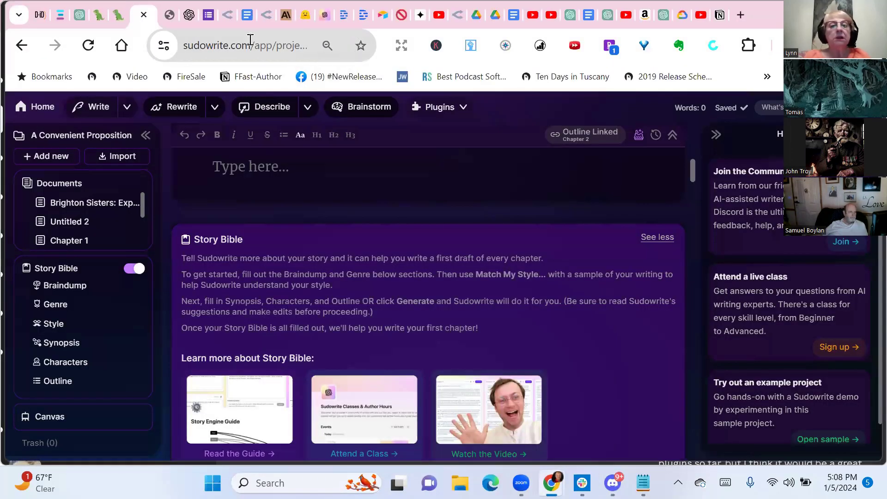
{"action": "left_click", "coordinate": [286, 15]}
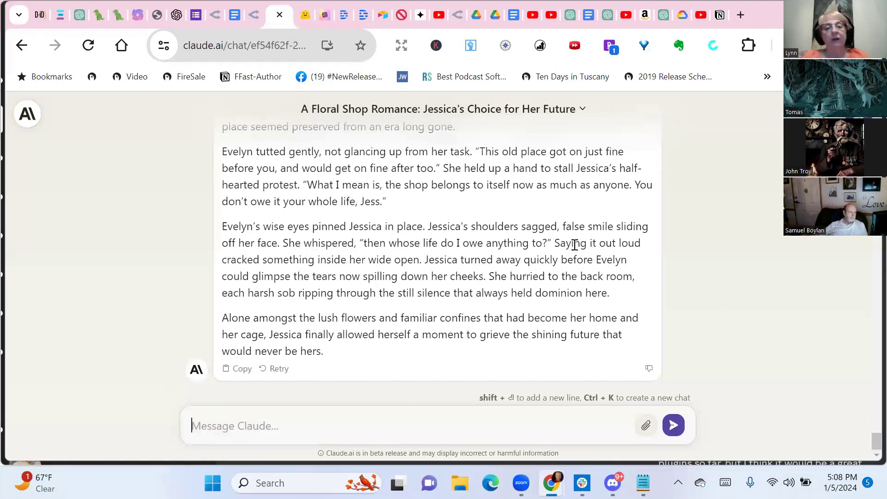
{"action": "scroll", "coordinate": [475, 310], "scroll_direction": "up", "scroll_amount": 3}
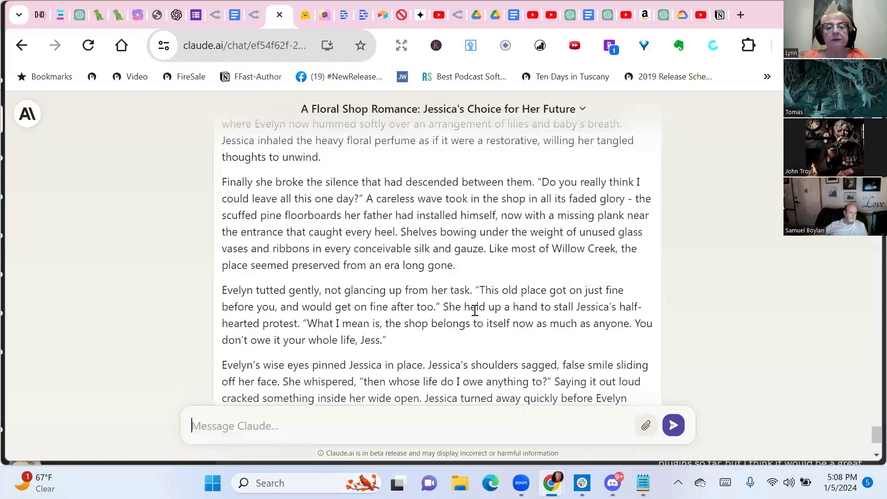
{"action": "scroll", "coordinate": [475, 310], "scroll_direction": "up", "scroll_amount": 3}
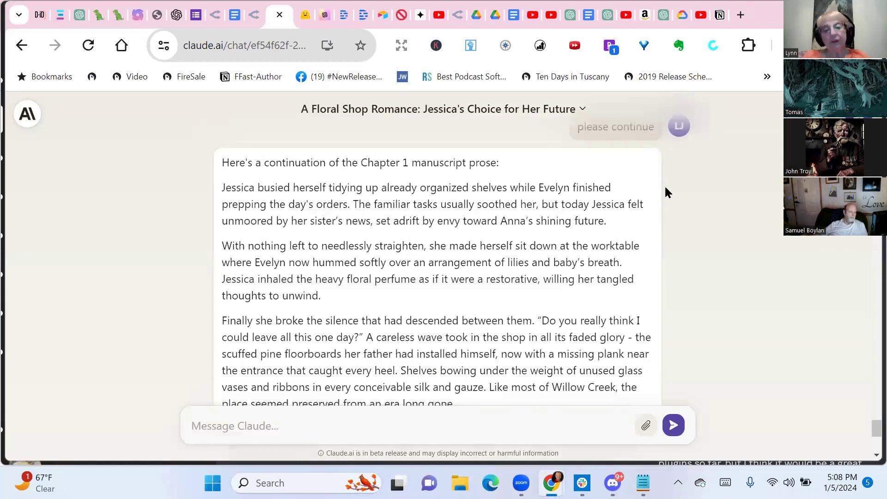
{"action": "scroll", "coordinate": [665, 192], "scroll_direction": "down", "scroll_amount": 6}
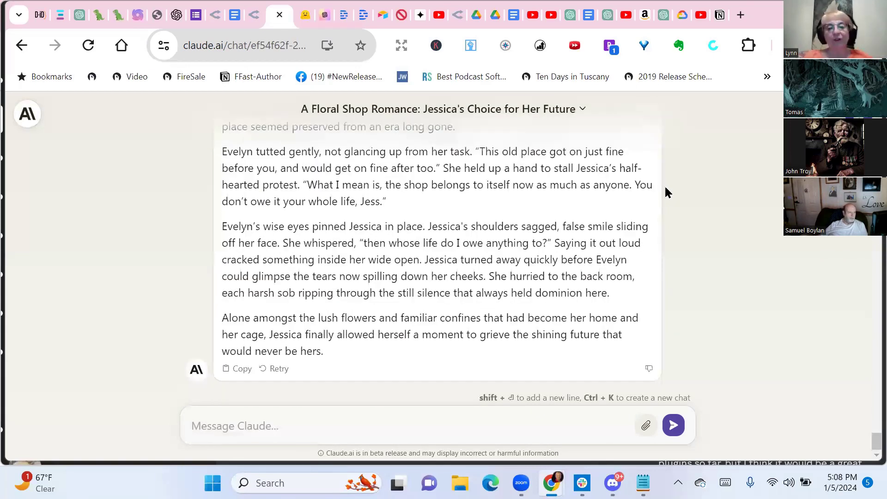
Ask Claude to extend the Chapter 1 prose with the message "please continue"
{"action": "type", "text": "plese"}
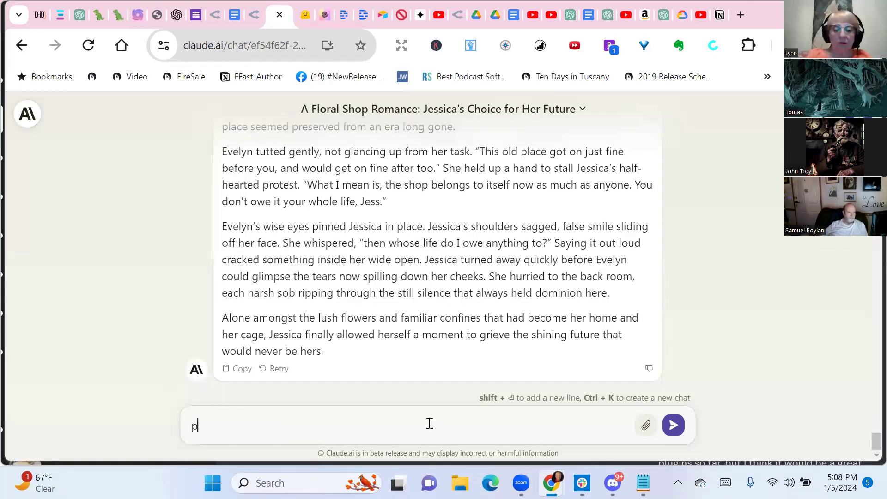
{"action": "key", "text": "BackSpace"}
{"action": "key", "text": "BackSpace"}
{"action": "key", "text": "BackSpace"}
{"action": "type", "text": "ase continue"}
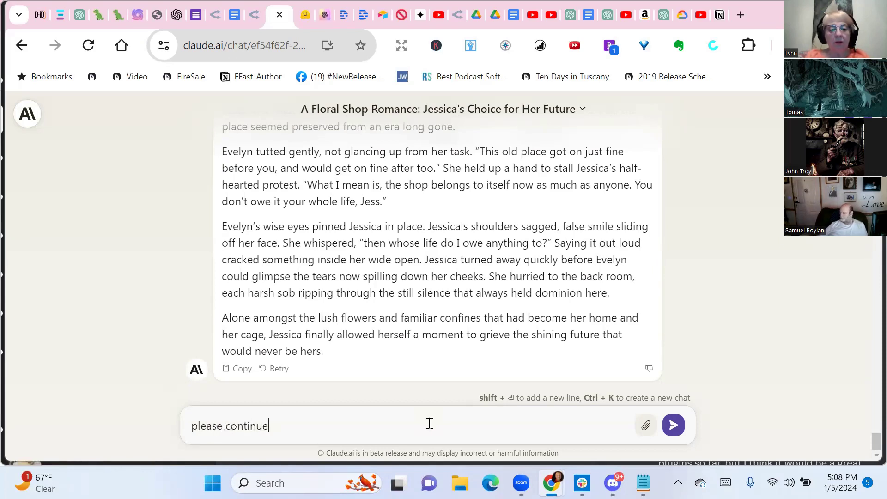
{"action": "key", "text": "Return"}
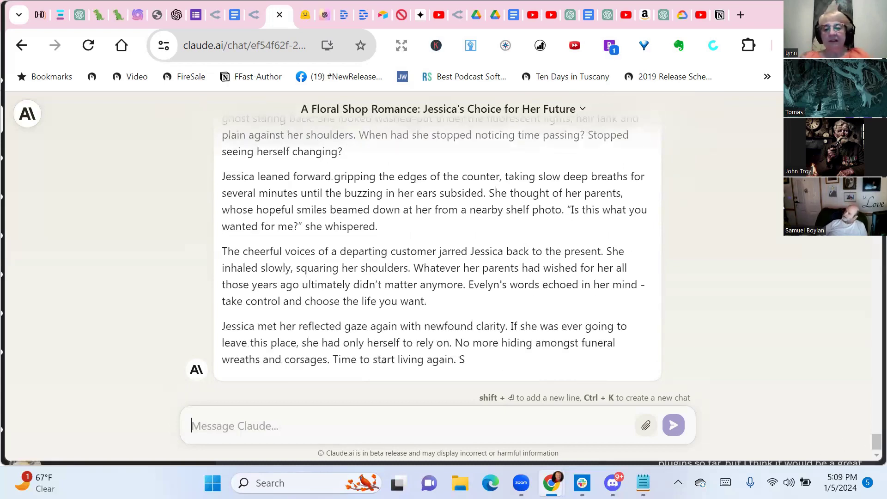
Return to the Sudowrite project, check the Chapter 1 Suggested Rewrite document and reopen Chapter 2
{"action": "left_click", "coordinate": [138, 15]}
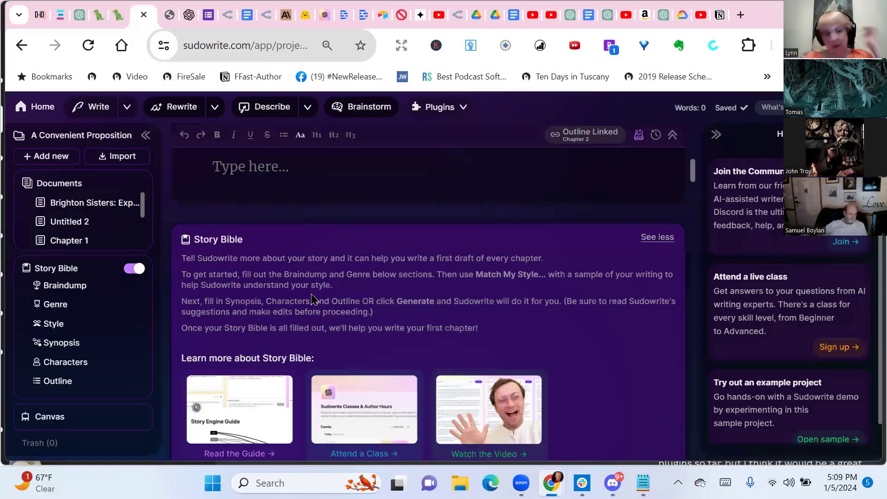
{"action": "mouse_move", "coordinate": [93, 221]}
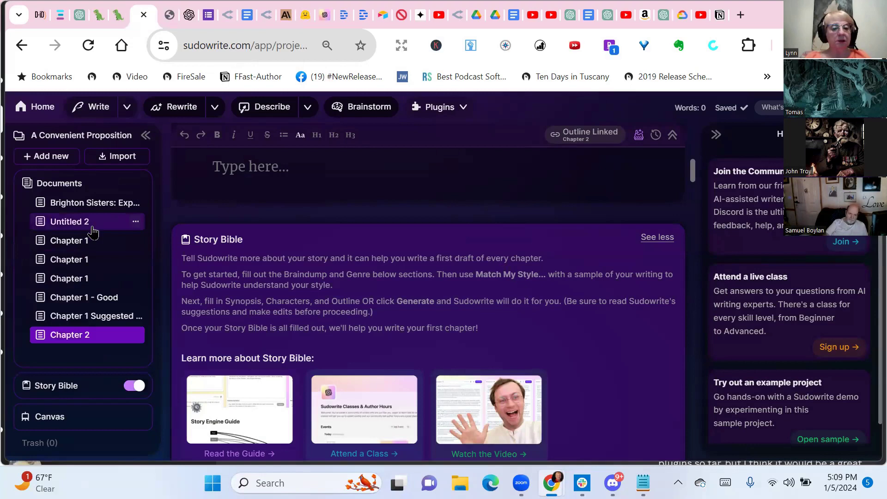
{"action": "left_click", "coordinate": [111, 319]}
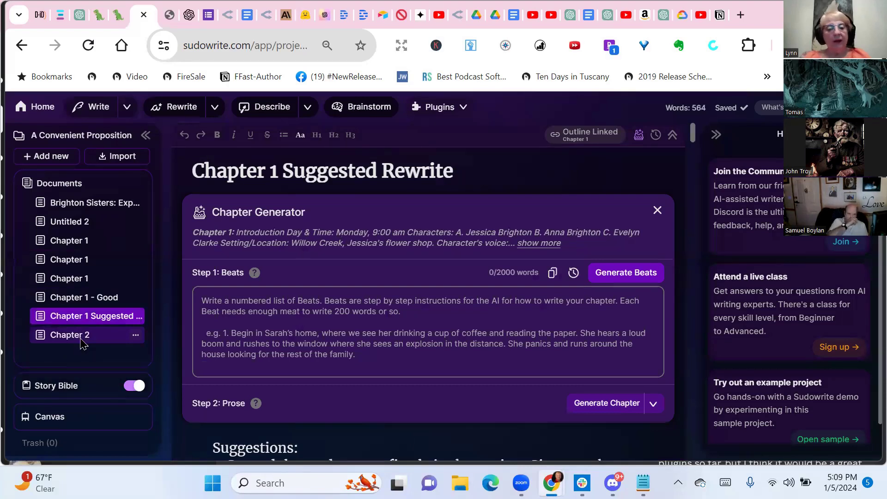
{"action": "left_click", "coordinate": [81, 337]}
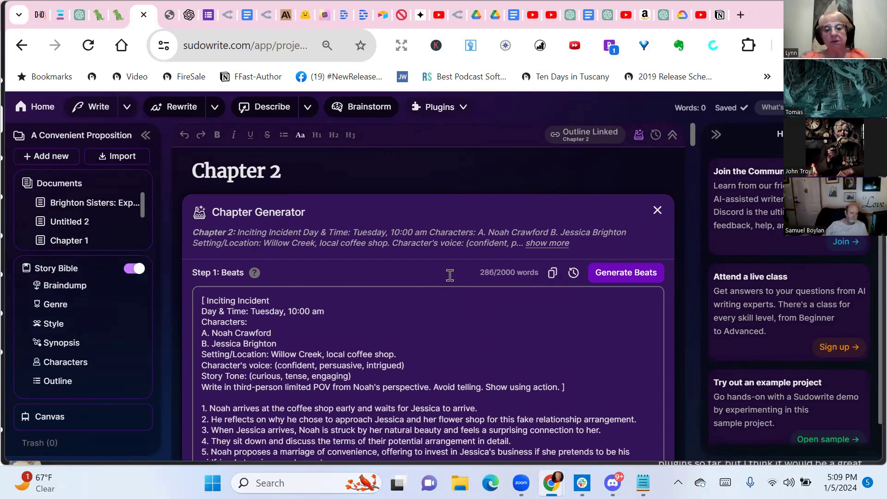
Generate the Chapter 2 prose from its existing beats with the Most Accurate model
{"action": "scroll", "coordinate": [450, 275], "scroll_direction": "down", "scroll_amount": 5}
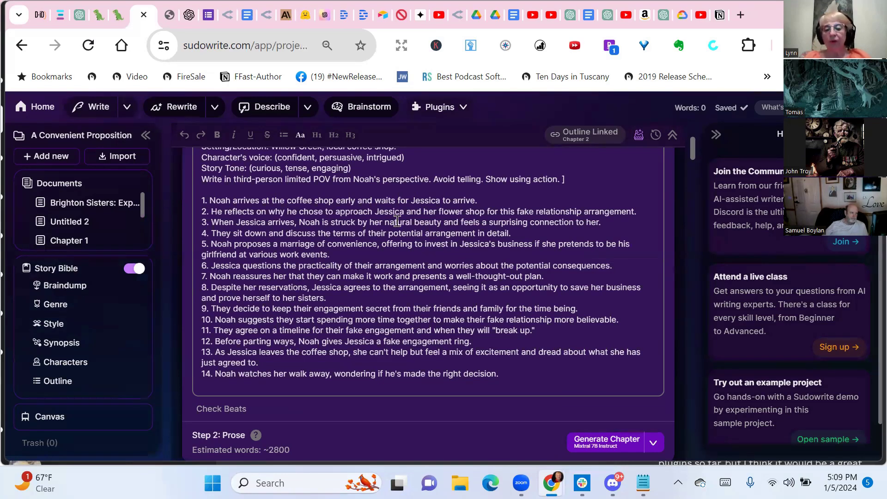
{"action": "scroll", "coordinate": [397, 222], "scroll_direction": "down", "scroll_amount": 3}
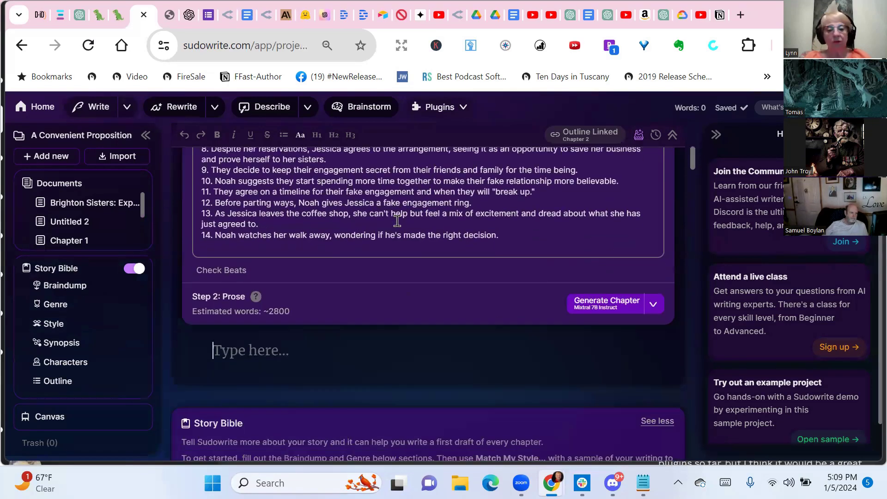
{"action": "left_click", "coordinate": [654, 305]}
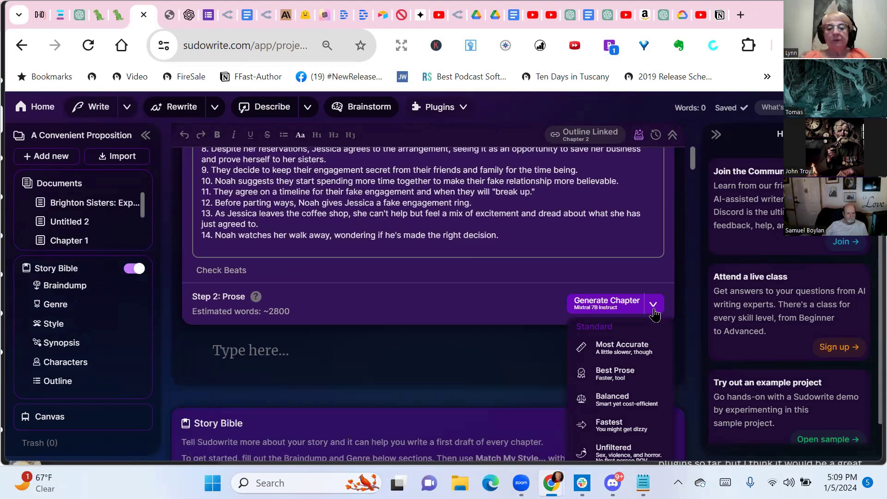
{"action": "left_click", "coordinate": [616, 350]}
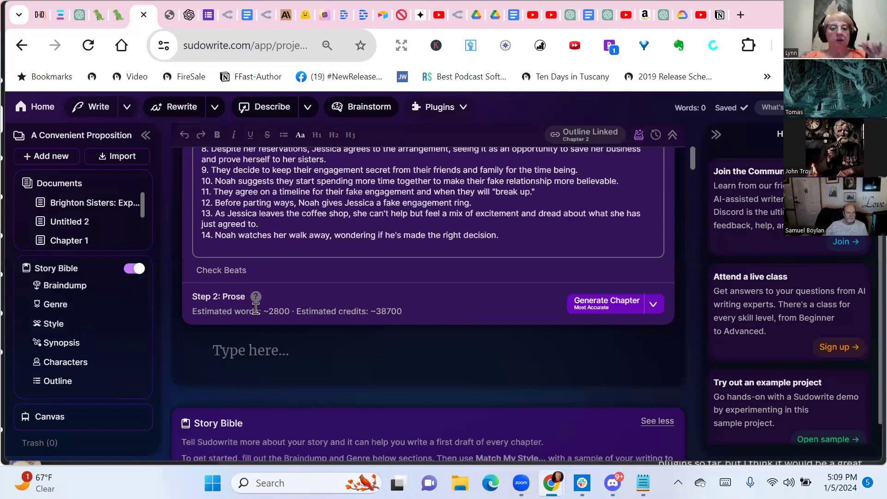
{"action": "left_click", "coordinate": [600, 309]}
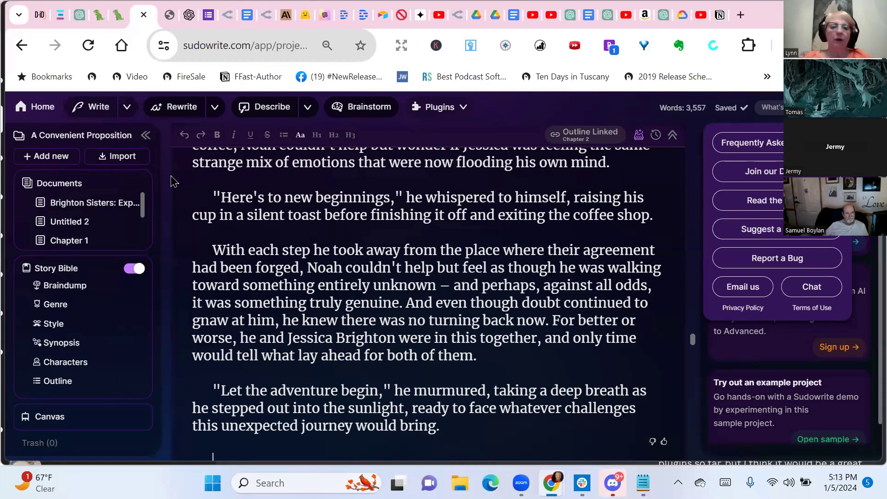
Open the Sudowrite plugin directory and browse the Editing & Revision category
{"action": "mouse_move", "coordinate": [119, 333]}
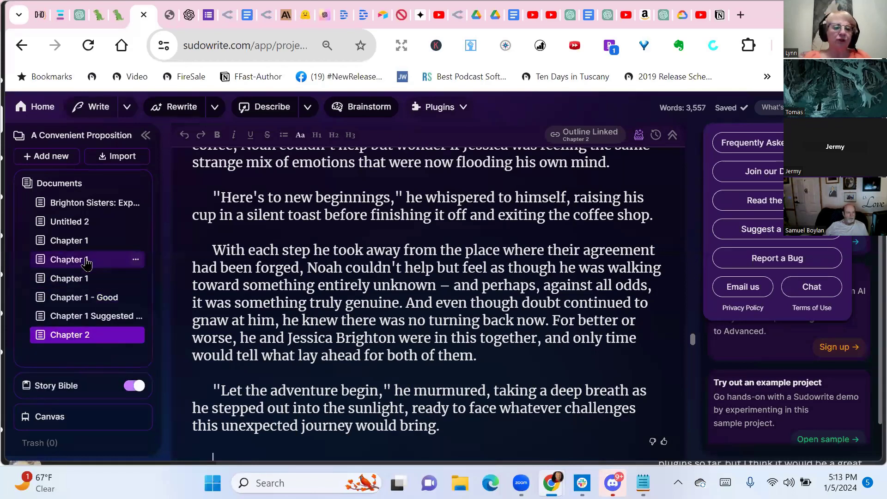
{"action": "mouse_move", "coordinate": [51, 388]}
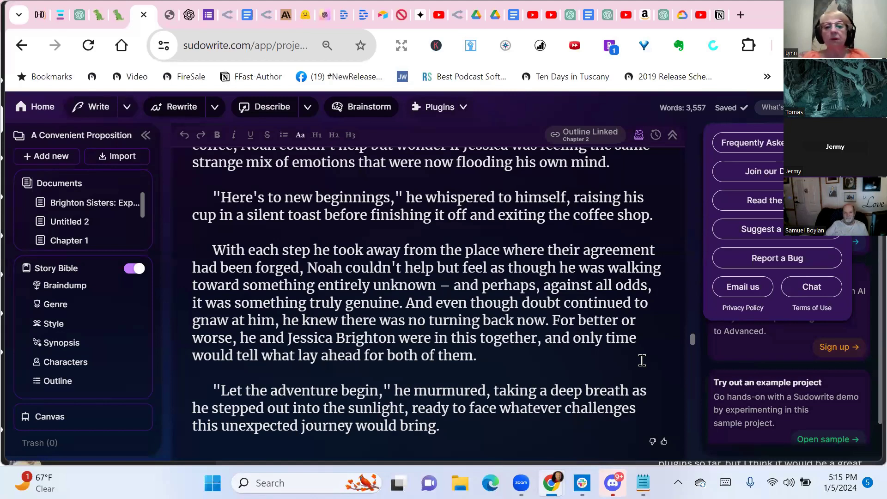
{"action": "left_click", "coordinate": [441, 111]}
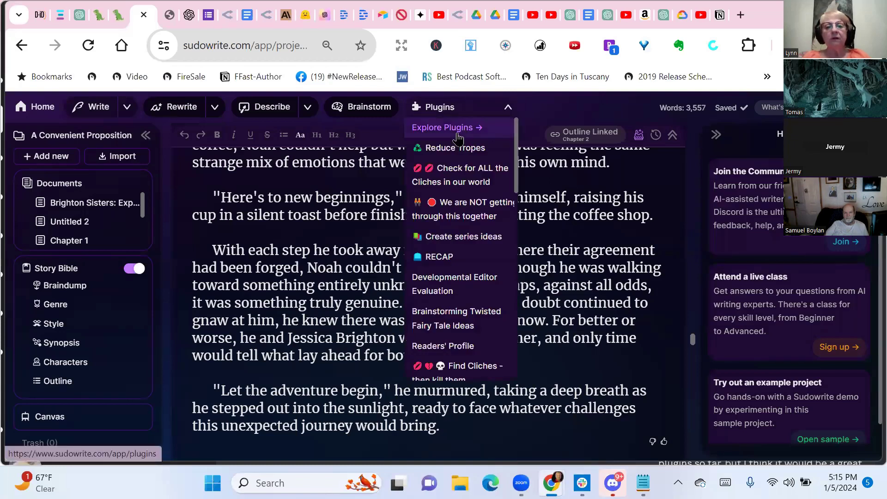
{"action": "left_click", "coordinate": [435, 132]}
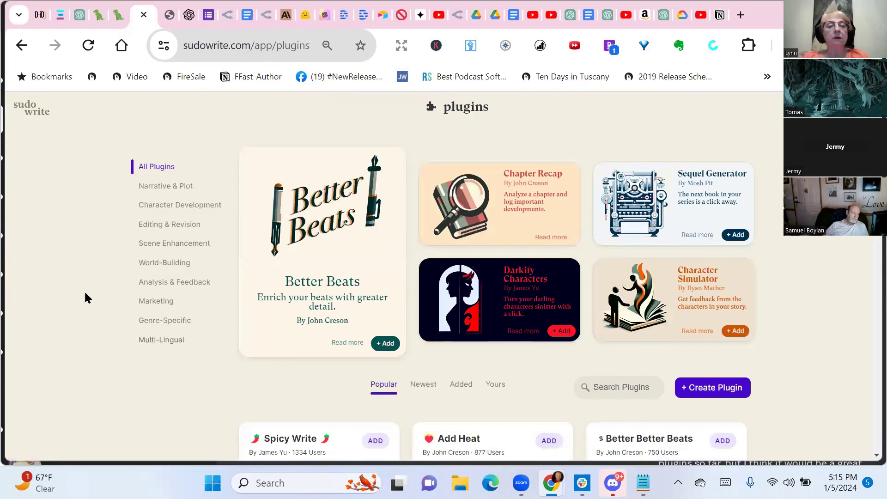
{"action": "left_click", "coordinate": [164, 225]}
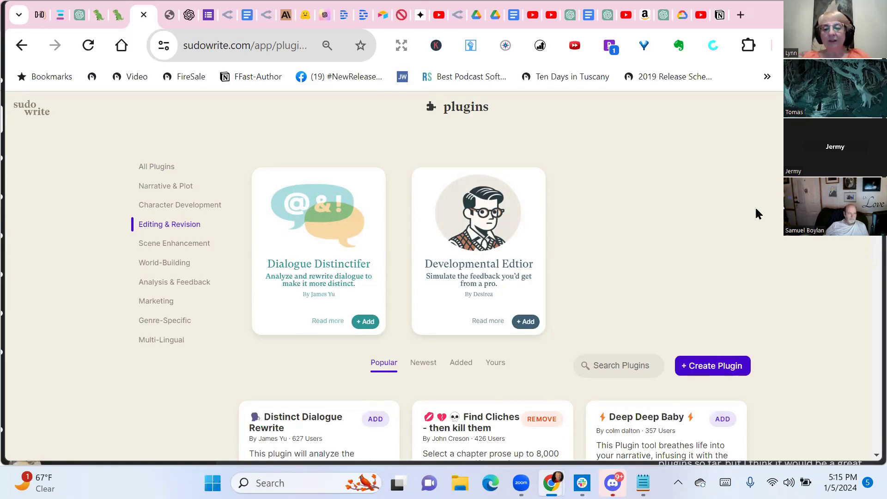
{"action": "scroll", "coordinate": [756, 213], "scroll_direction": "down", "scroll_amount": 4}
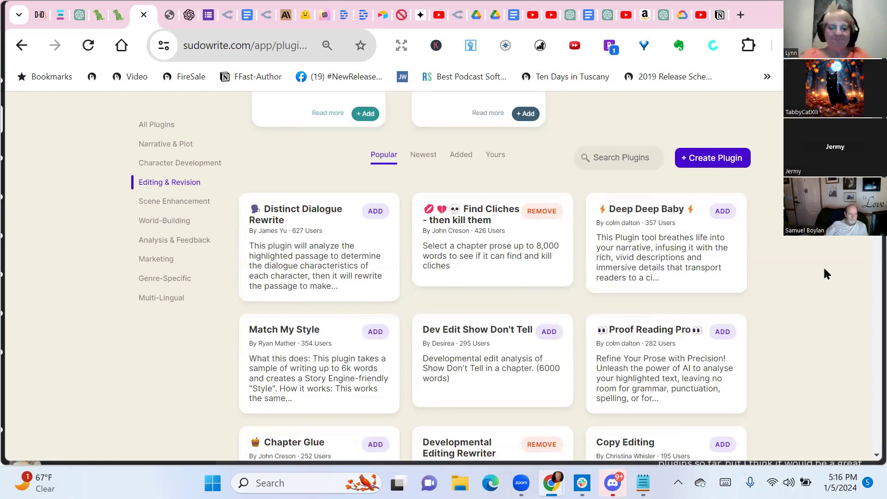
{"action": "scroll", "coordinate": [827, 273], "scroll_direction": "down", "scroll_amount": 3}
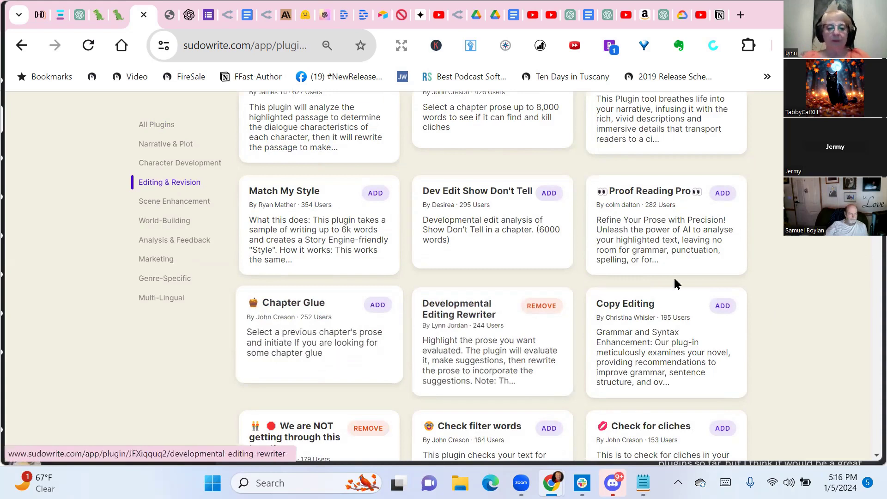
{"action": "scroll", "coordinate": [764, 284], "scroll_direction": "down", "scroll_amount": 1}
{"action": "scroll", "coordinate": [764, 284], "scroll_direction": "down", "scroll_amount": 4}
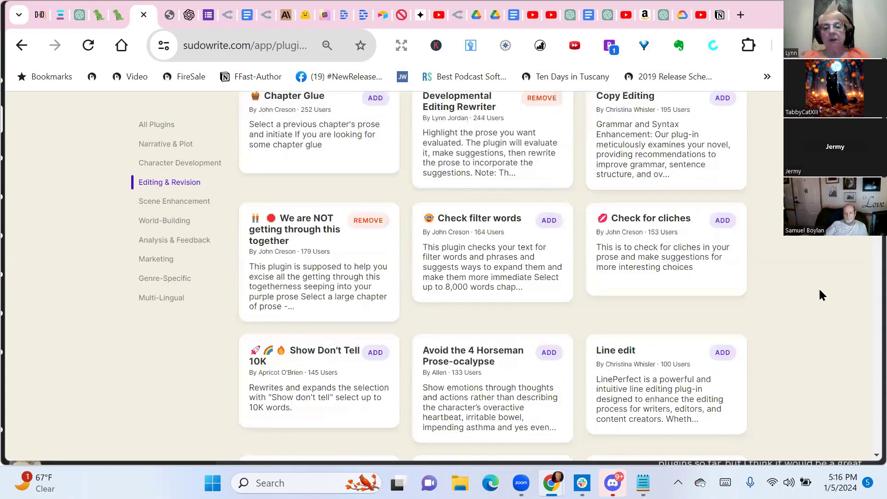
{"action": "scroll", "coordinate": [820, 290], "scroll_direction": "up", "scroll_amount": 11}
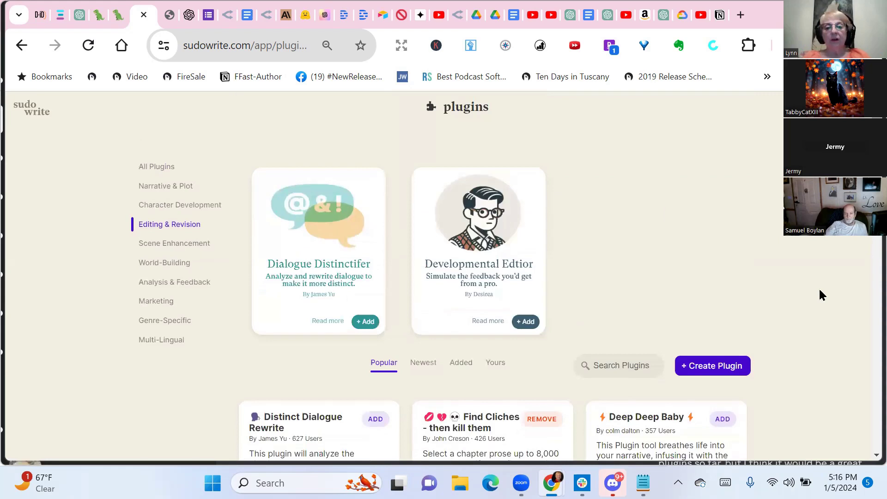
Find the Developmental Editing Rewriter plugin, view its instructions and open it for editing
{"action": "scroll", "coordinate": [820, 291], "scroll_direction": "down", "scroll_amount": 4}
{"action": "scroll", "coordinate": [819, 291], "scroll_direction": "down", "scroll_amount": 3}
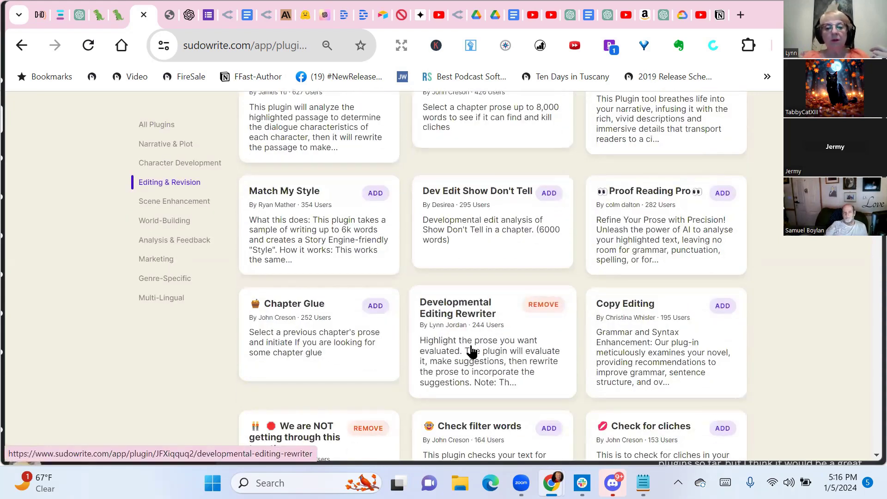
{"action": "left_click", "coordinate": [472, 348]}
{"action": "scroll", "coordinate": [529, 253], "scroll_direction": "down", "scroll_amount": 4}
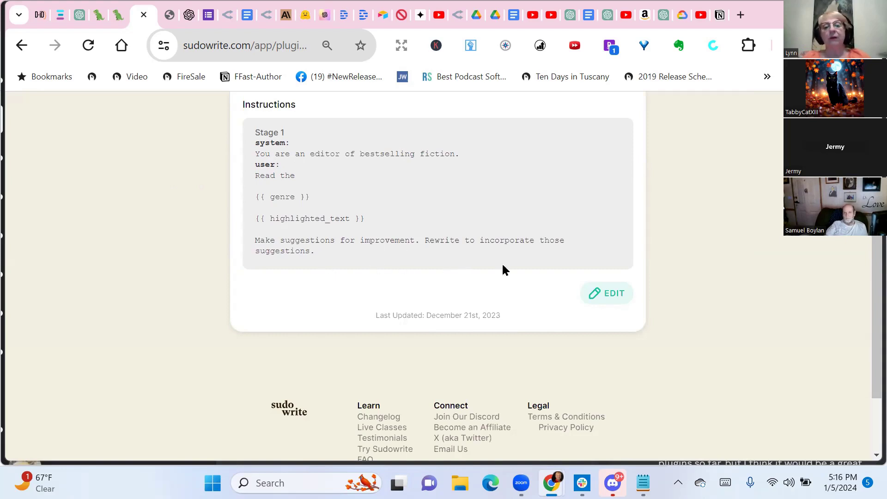
{"action": "left_click", "coordinate": [609, 295]}
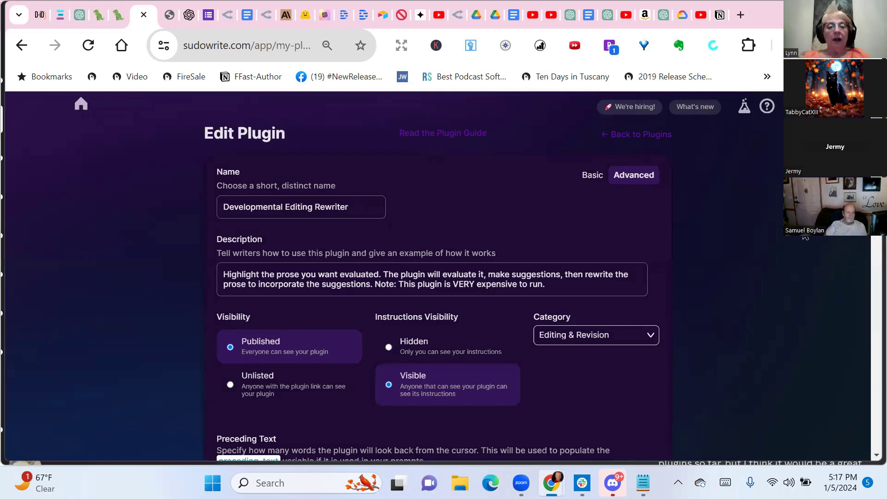
Review the plugin's description, visibility, preceding and highlighted text limits, available variables and Prompt 1 text
{"action": "scroll", "coordinate": [806, 237], "scroll_direction": "down", "scroll_amount": 2}
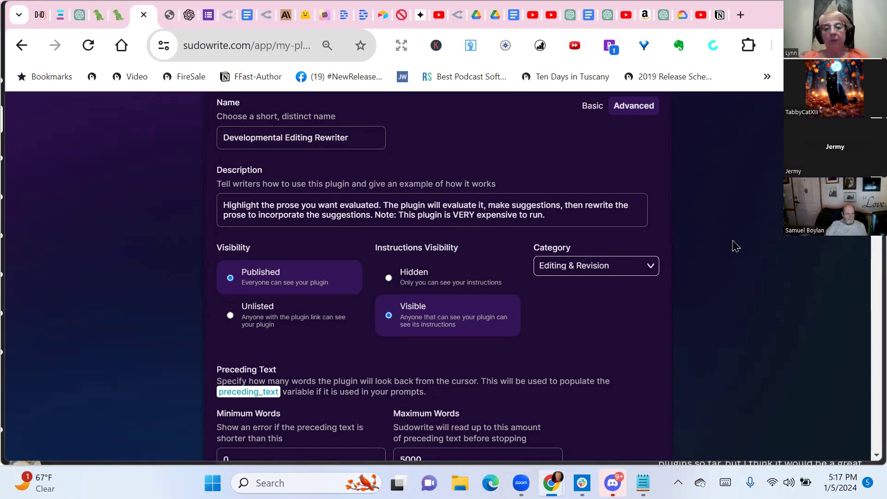
{"action": "scroll", "coordinate": [735, 246], "scroll_direction": "down", "scroll_amount": 5}
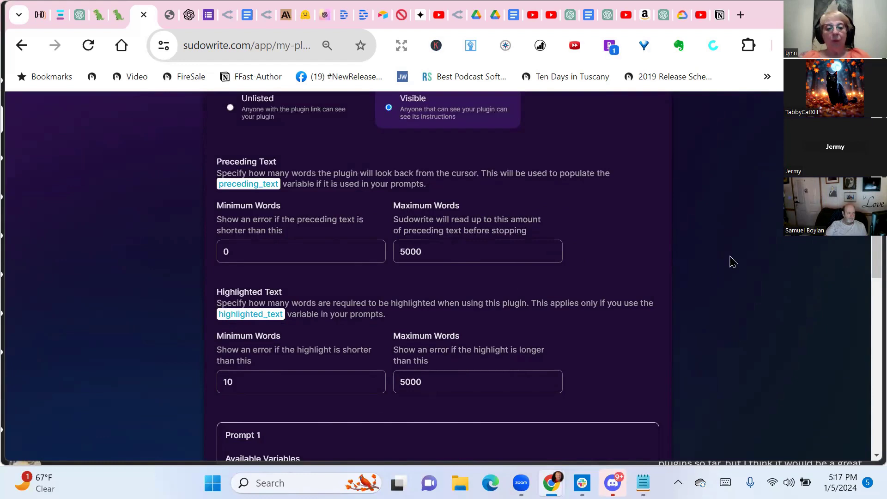
{"action": "scroll", "coordinate": [733, 262], "scroll_direction": "down", "scroll_amount": 2}
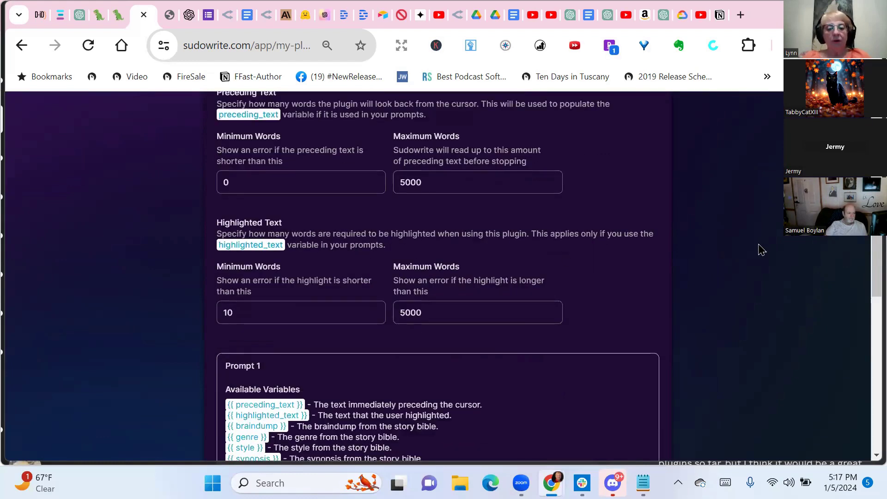
{"action": "scroll", "coordinate": [760, 248], "scroll_direction": "down", "scroll_amount": 3}
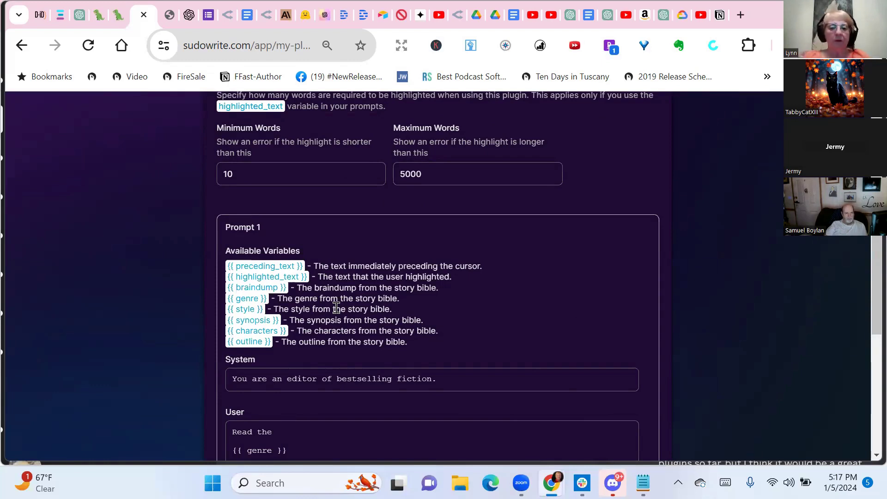
{"action": "scroll", "coordinate": [217, 318], "scroll_direction": "down", "scroll_amount": 1}
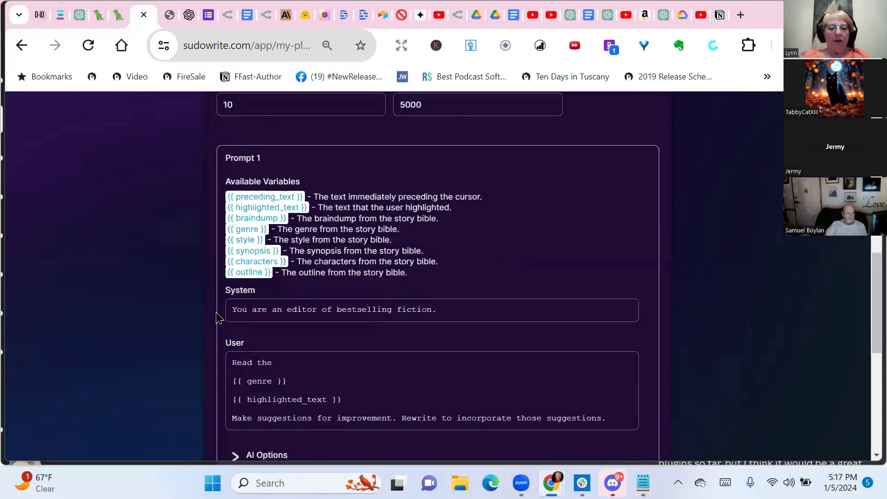
{"action": "scroll", "coordinate": [218, 317], "scroll_direction": "down", "scroll_amount": 1}
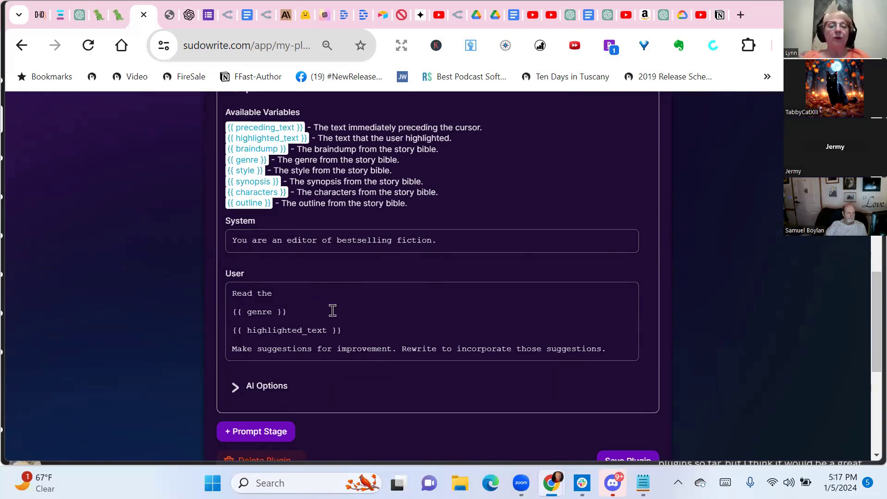
{"action": "scroll", "coordinate": [126, 242], "scroll_direction": "down", "scroll_amount": 1}
{"action": "scroll", "coordinate": [125, 242], "scroll_direction": "down", "scroll_amount": 3}
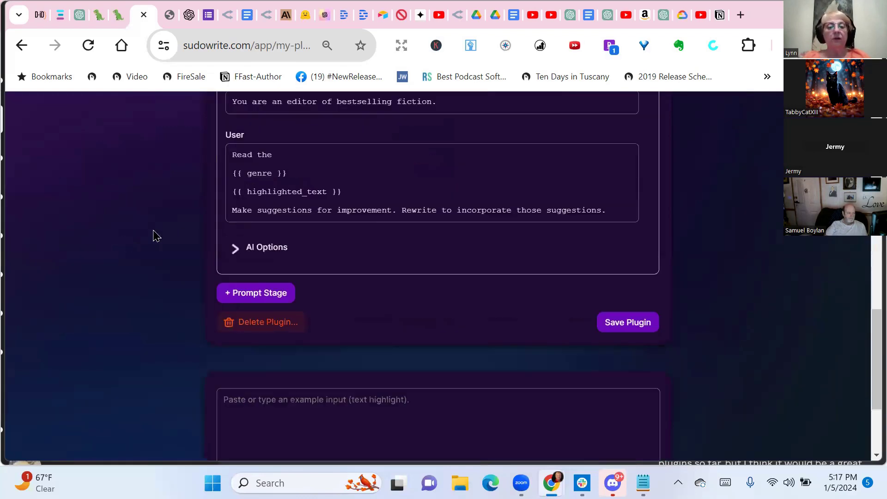
Expand the AI options of Prompt 1 and review the engine, temperature, penalties, number of generations and maximum output
{"action": "left_click", "coordinate": [236, 249]}
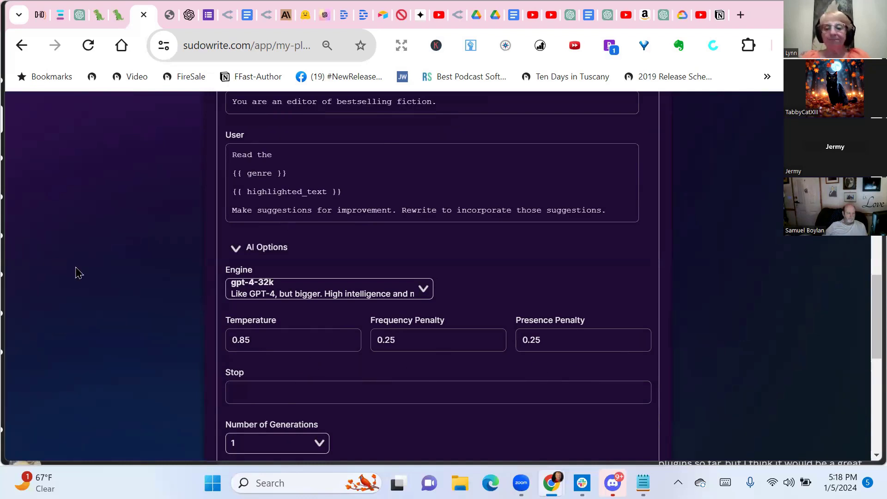
{"action": "scroll", "coordinate": [76, 272], "scroll_direction": "down", "scroll_amount": 2}
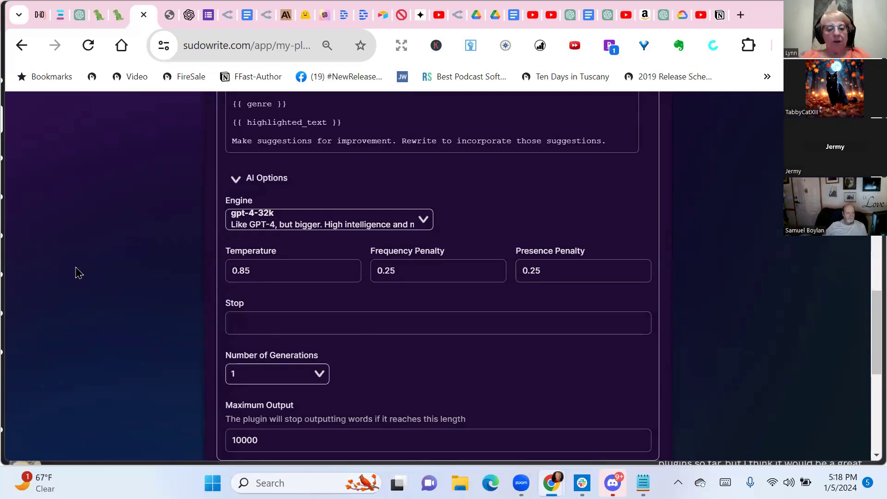
{"action": "scroll", "coordinate": [276, 375], "scroll_direction": "down", "scroll_amount": 2}
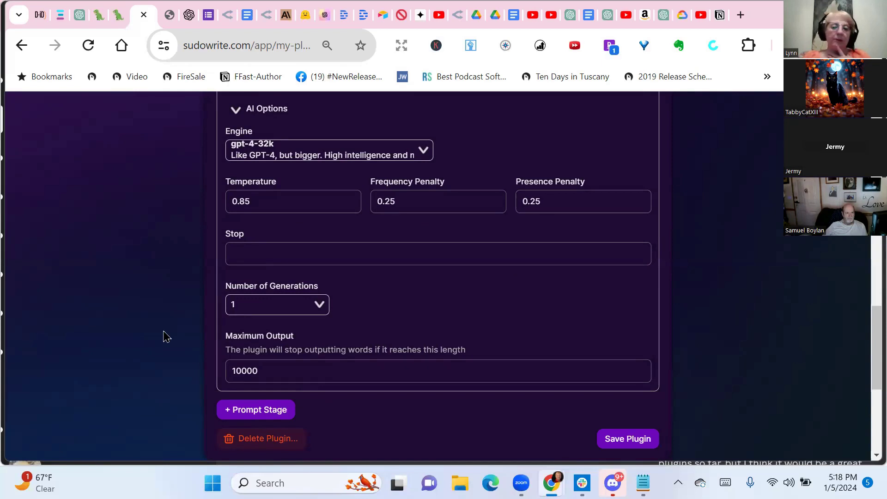
{"action": "scroll", "coordinate": [166, 342], "scroll_direction": "up", "scroll_amount": 1}
{"action": "scroll", "coordinate": [166, 342], "scroll_direction": "up", "scroll_amount": 2}
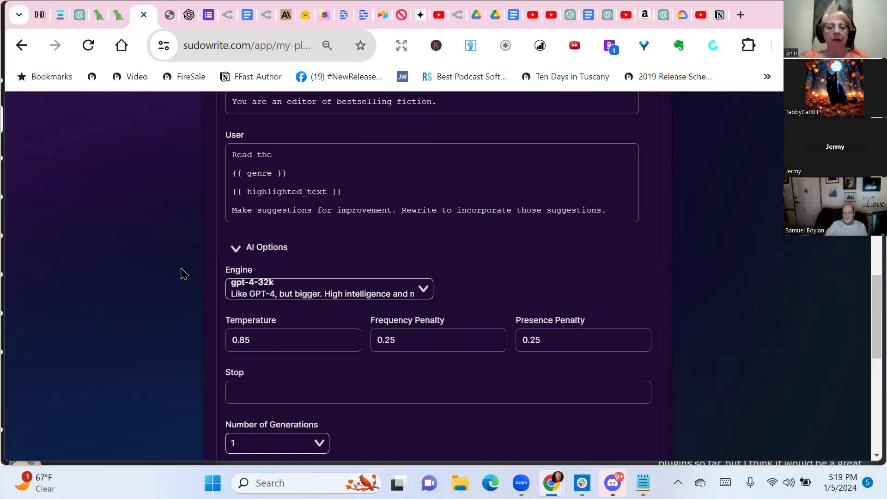
{"action": "scroll", "coordinate": [184, 273], "scroll_direction": "up", "scroll_amount": 6}
{"action": "scroll", "coordinate": [183, 273], "scroll_direction": "up", "scroll_amount": 7}
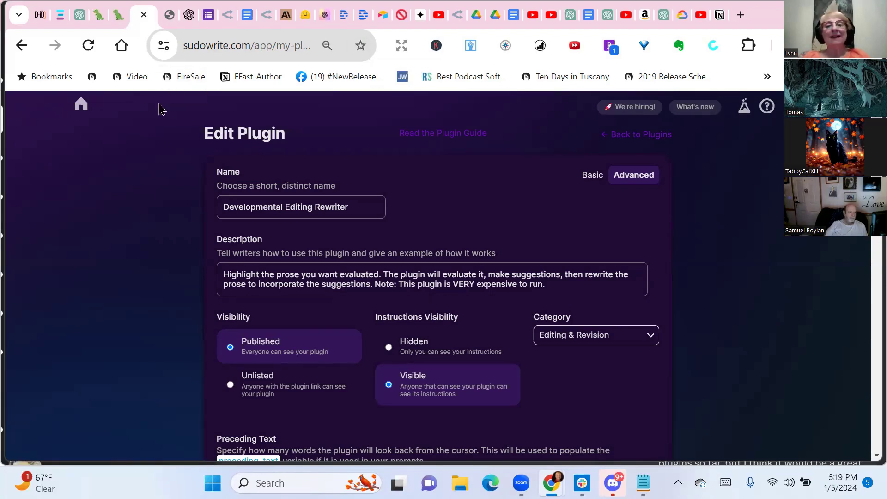
Switch to the KITBASH Brighton 1 page in Notion and look through the workspace's favorite and private pages
{"action": "left_click", "coordinate": [404, 19]}
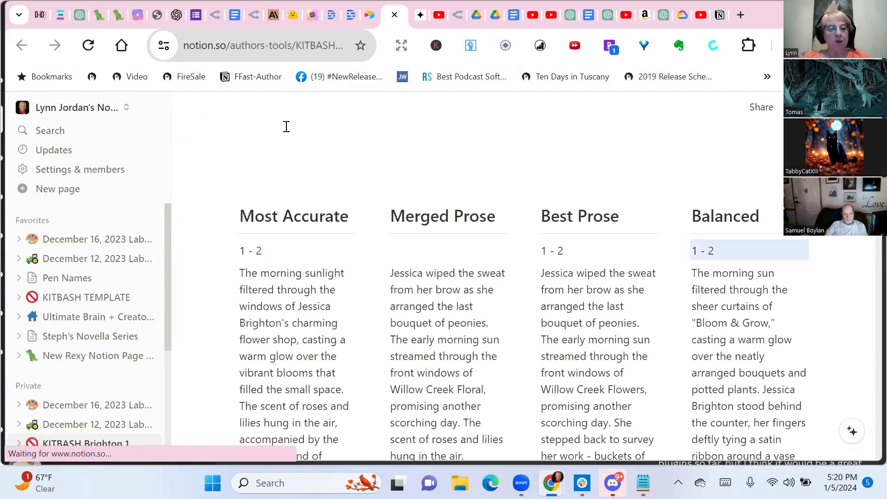
{"action": "scroll", "coordinate": [149, 252], "scroll_direction": "down", "scroll_amount": 3}
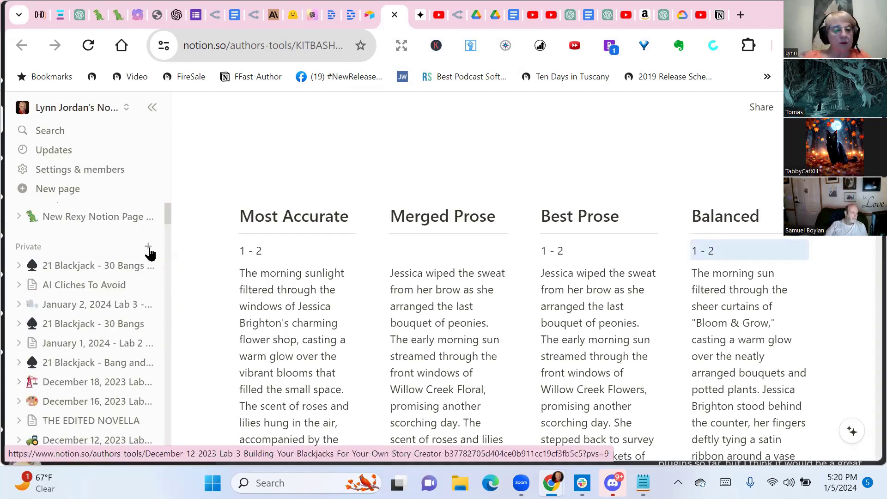
{"action": "scroll", "coordinate": [148, 259], "scroll_direction": "down", "scroll_amount": 5}
{"action": "scroll", "coordinate": [155, 242], "scroll_direction": "down", "scroll_amount": 2}
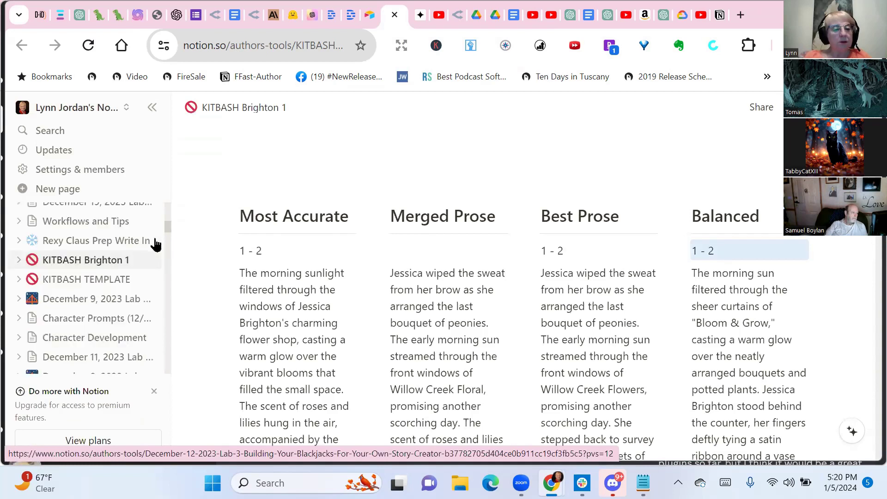
{"action": "scroll", "coordinate": [156, 245], "scroll_direction": "down", "scroll_amount": 3}
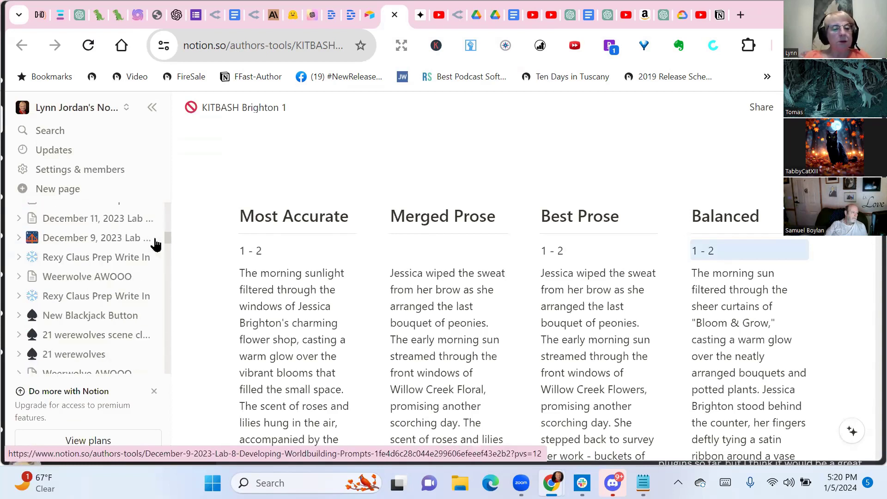
{"action": "scroll", "coordinate": [155, 245], "scroll_direction": "down", "scroll_amount": 3}
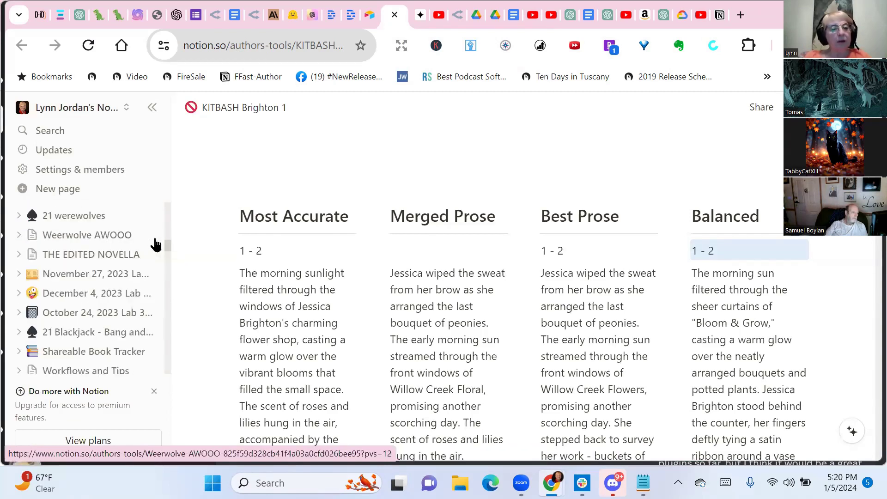
{"action": "scroll", "coordinate": [156, 245], "scroll_direction": "down", "scroll_amount": 3}
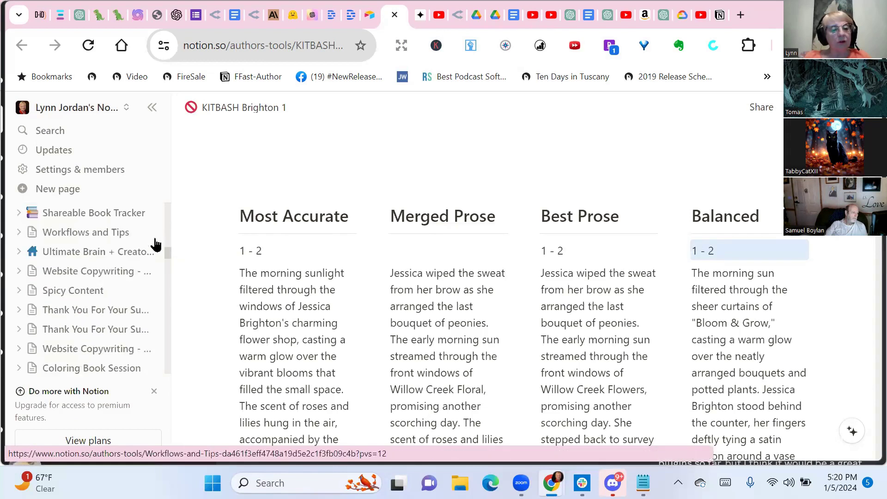
{"action": "scroll", "coordinate": [155, 245], "scroll_direction": "down", "scroll_amount": 3}
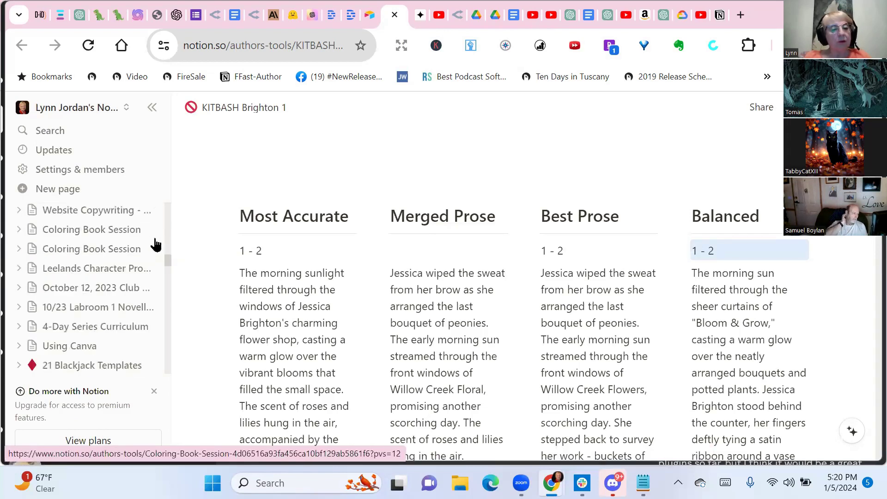
{"action": "scroll", "coordinate": [156, 245], "scroll_direction": "down", "scroll_amount": 3}
{"action": "scroll", "coordinate": [156, 245], "scroll_direction": "down", "scroll_amount": 3}
{"action": "scroll", "coordinate": [155, 245], "scroll_direction": "down", "scroll_amount": 2}
{"action": "scroll", "coordinate": [156, 244], "scroll_direction": "up", "scroll_amount": 4}
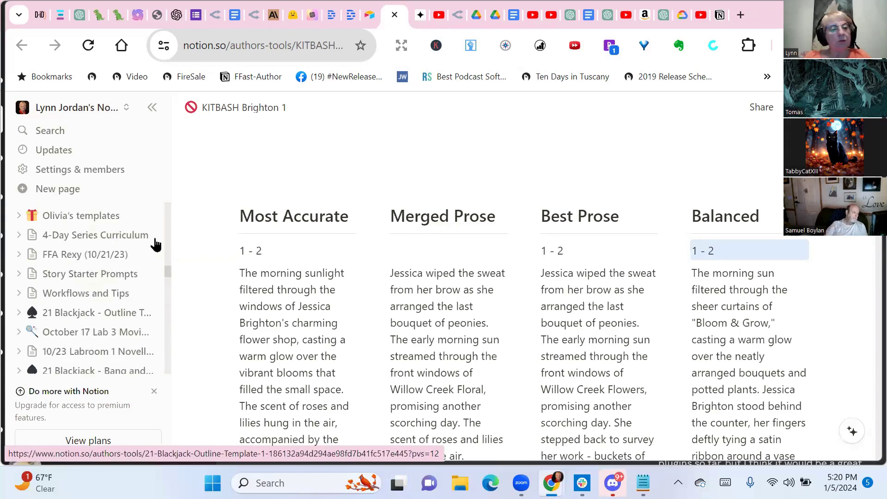
{"action": "scroll", "coordinate": [156, 245], "scroll_direction": "up", "scroll_amount": 3}
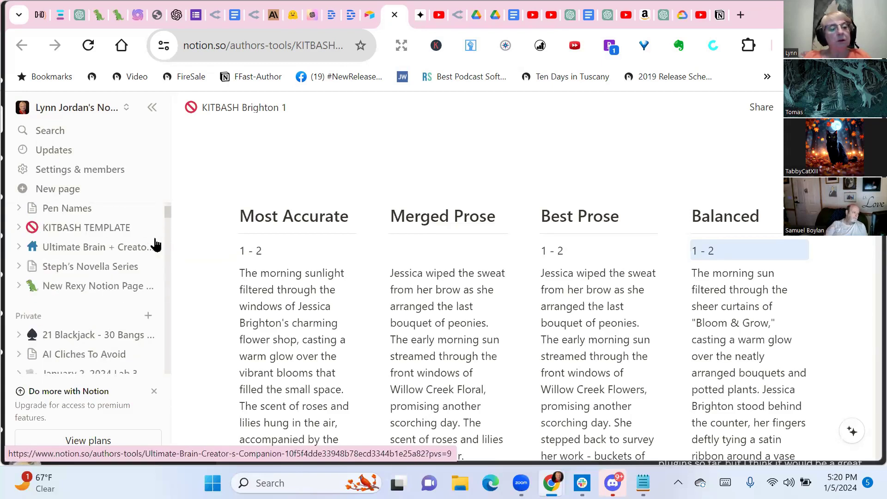
{"action": "scroll", "coordinate": [156, 245], "scroll_direction": "down", "scroll_amount": 3}
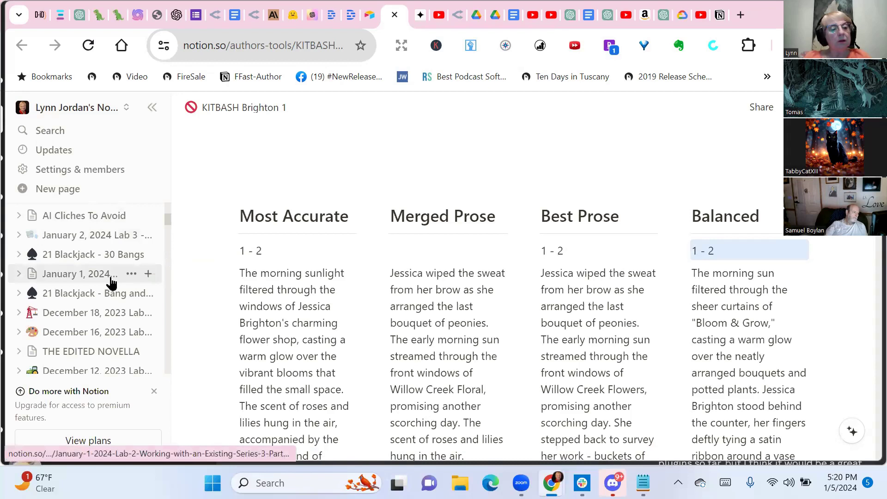
{"action": "scroll", "coordinate": [111, 281], "scroll_direction": "down", "scroll_amount": 2}
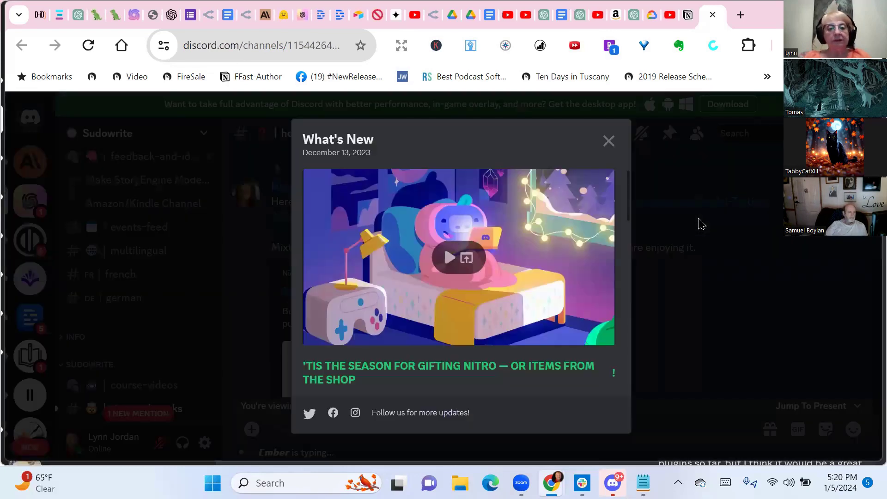
Dismiss Discord's What's New notice, follow the Model Testing link from the Sudowrite help channel to its Notion site, and open SB Models
{"action": "left_click", "coordinate": [609, 140]}
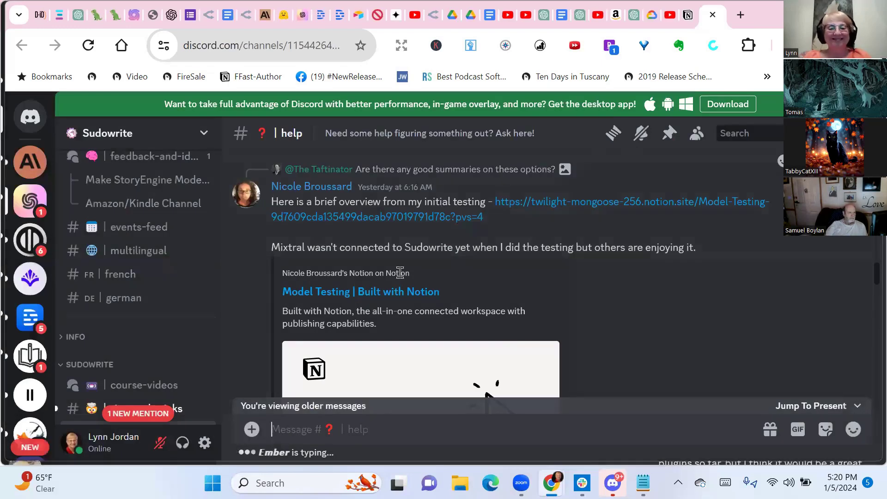
{"action": "left_click", "coordinate": [371, 294]}
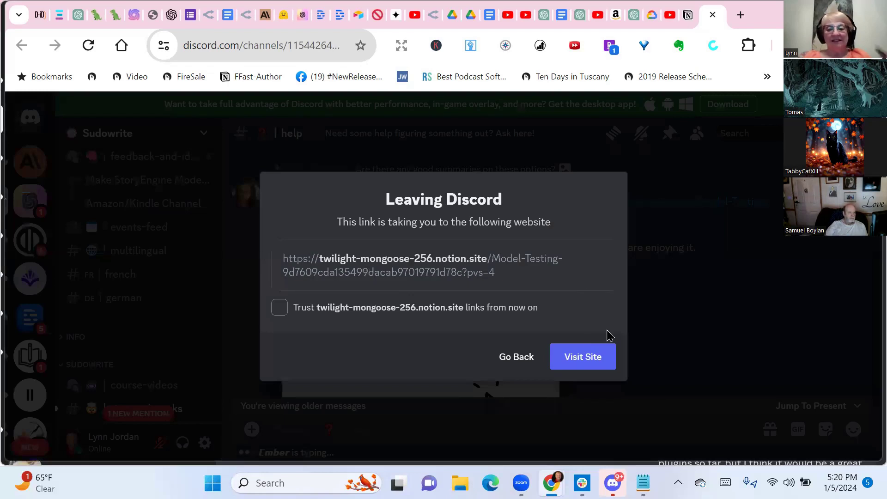
{"action": "left_click", "coordinate": [585, 356]}
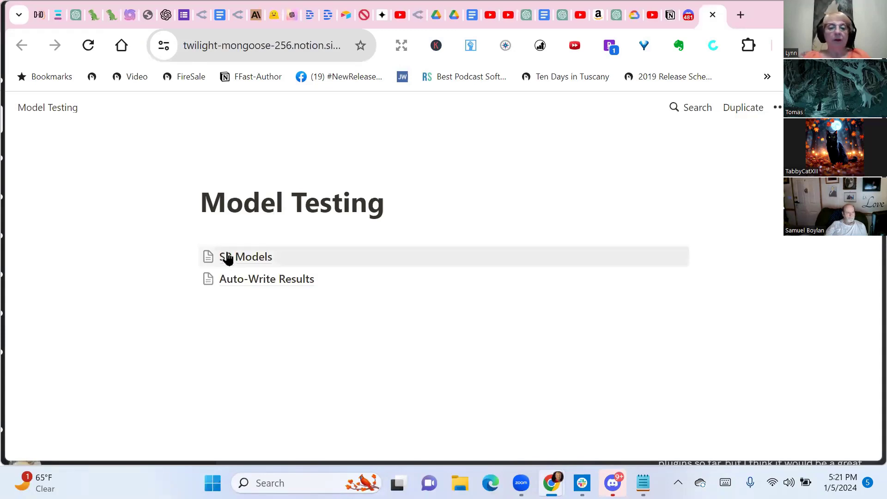
{"action": "left_click", "coordinate": [259, 255]}
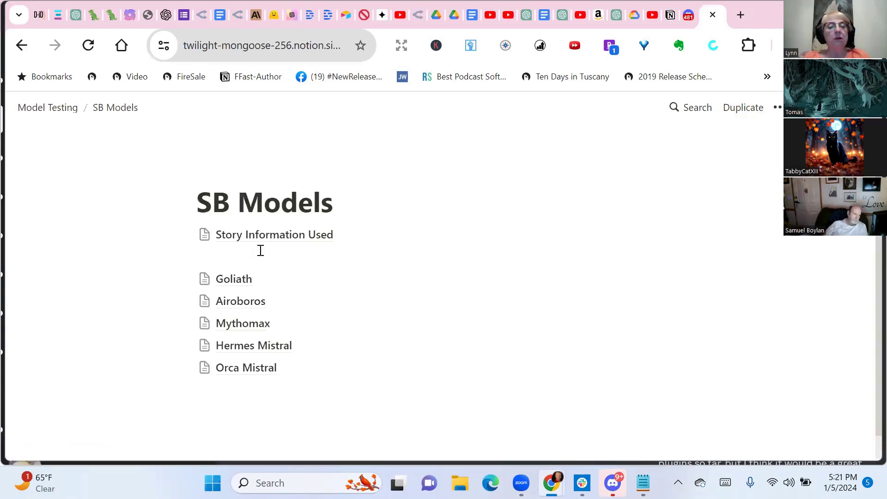